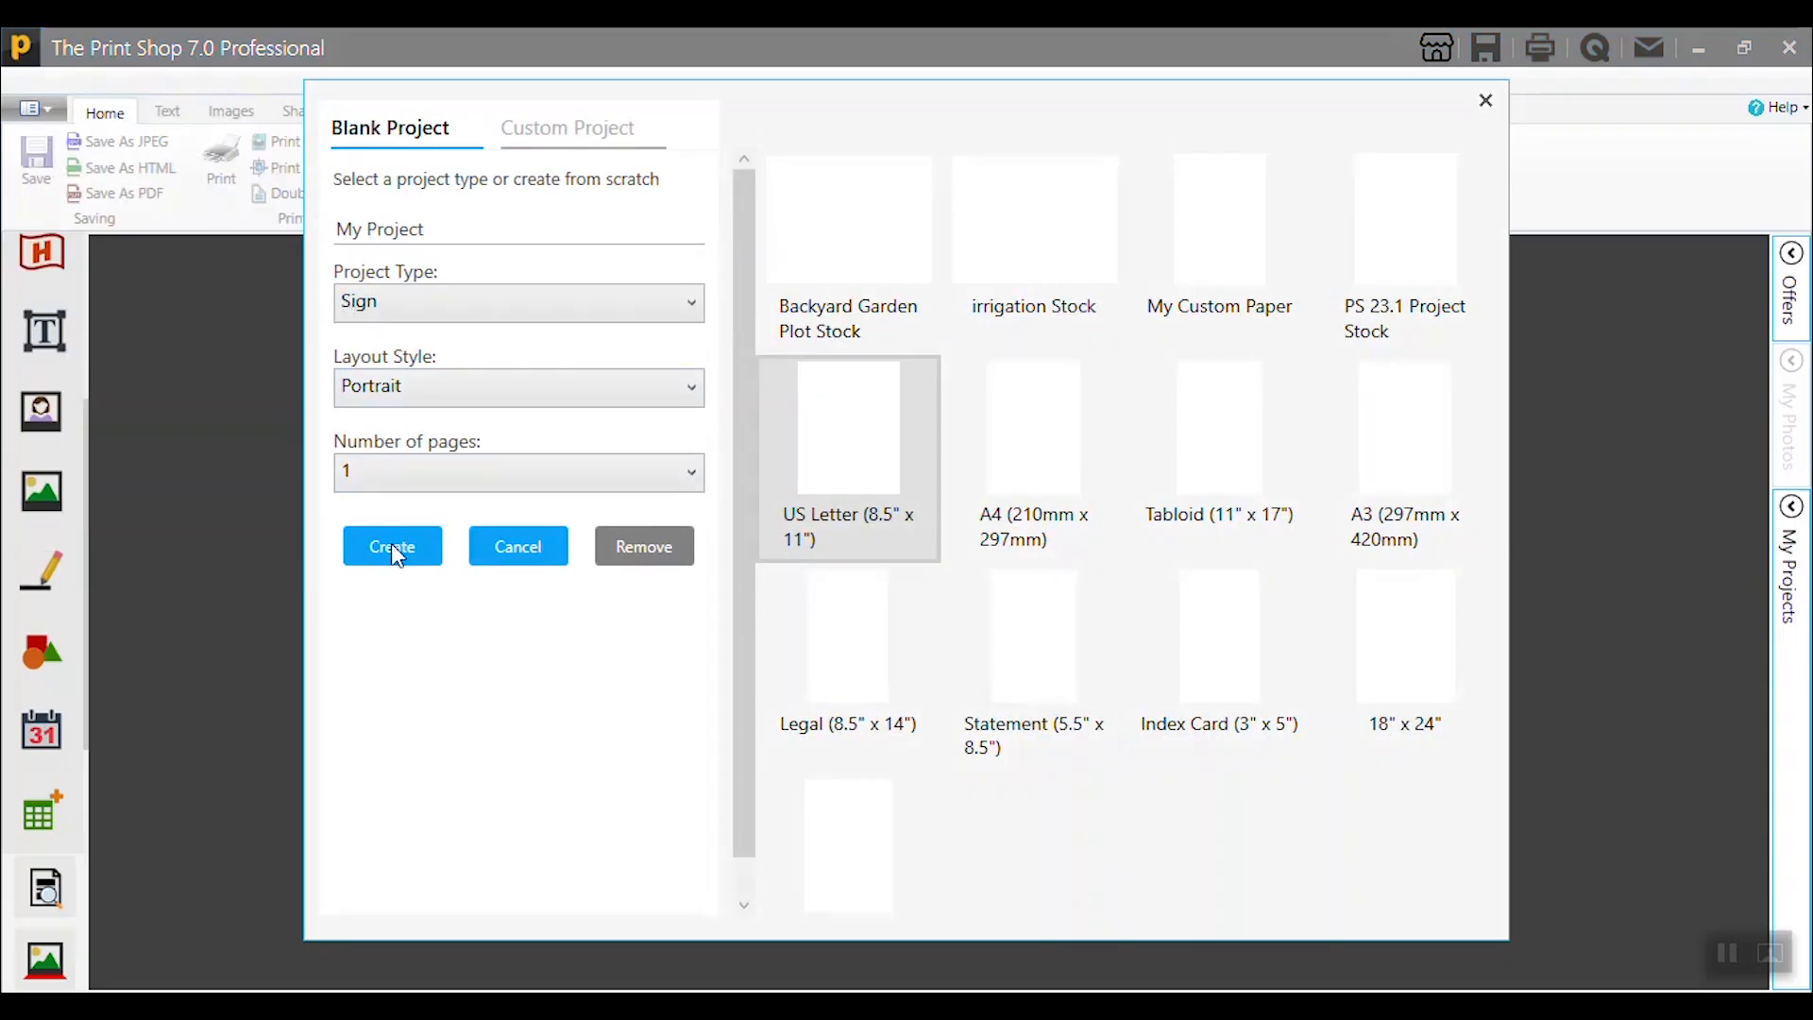
# Step: Create a one-page US Letter portrait sign project named My Project and insert a monthly calendar on the page
pyautogui.click(395, 547)
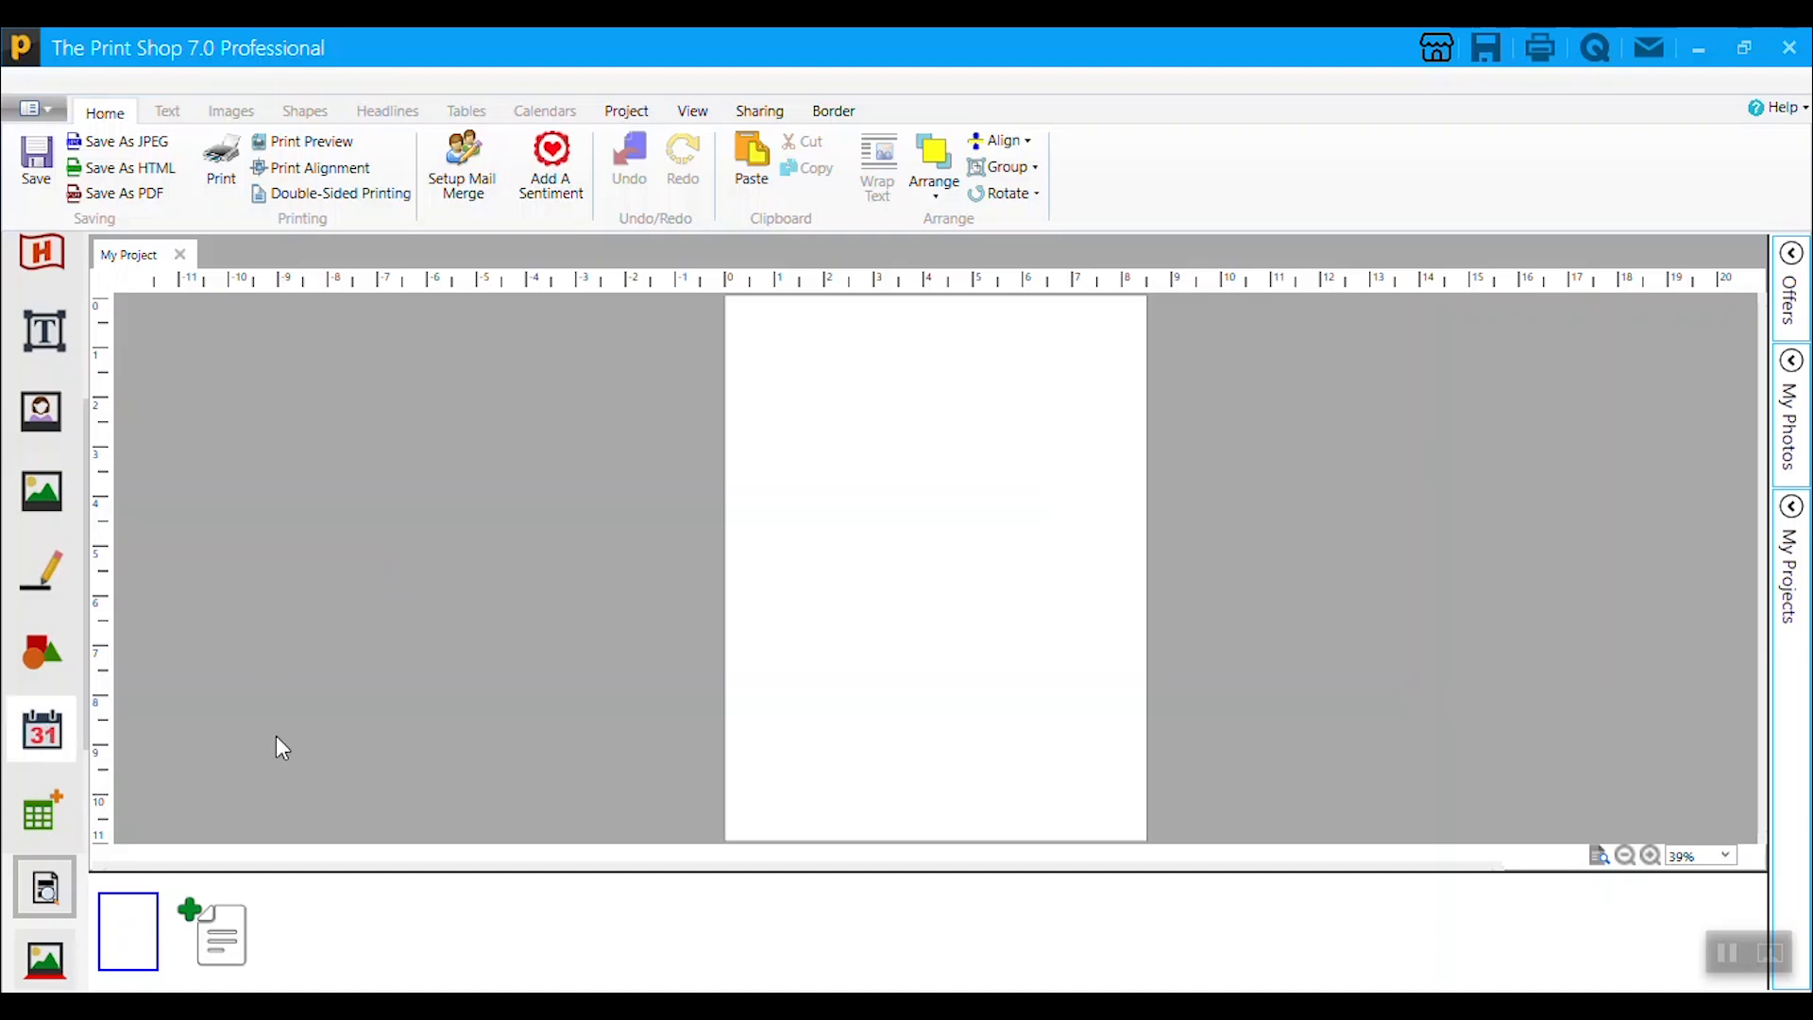
pyautogui.click(1166, 636)
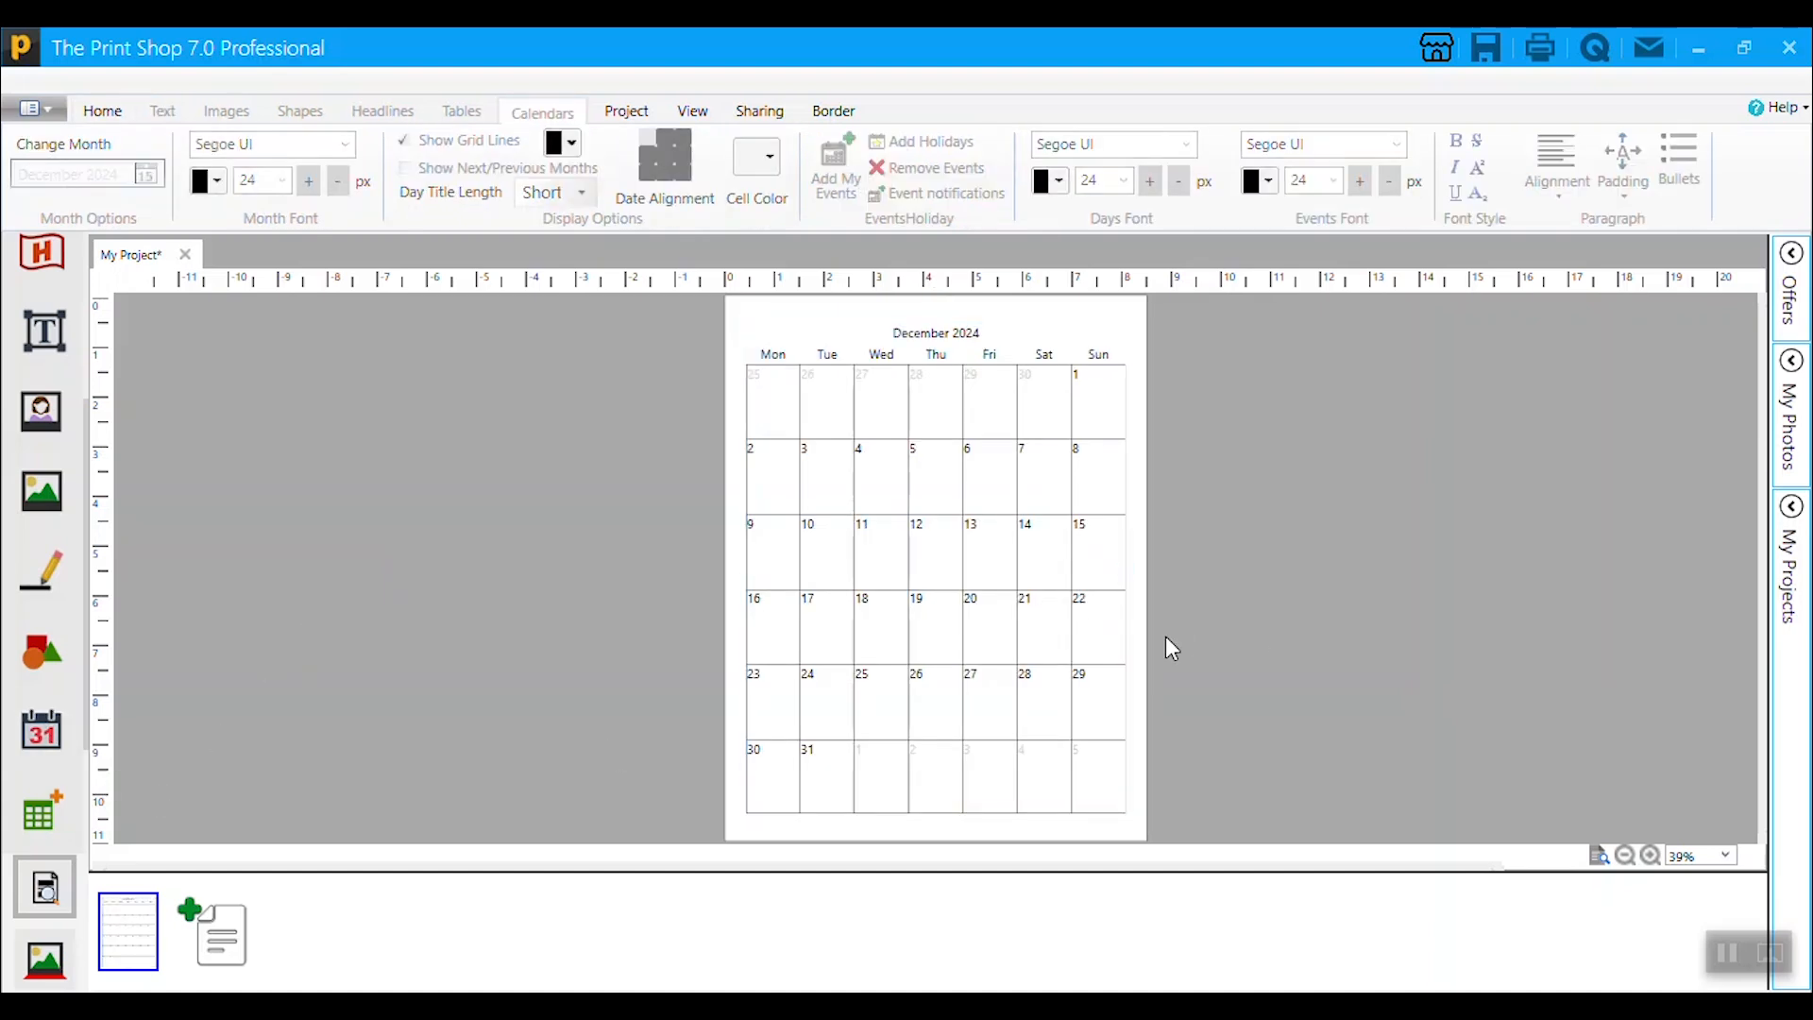
# Step: Set the calendar's days font size to 36 px and its events font size to 28 px
pyautogui.click(1045, 635)
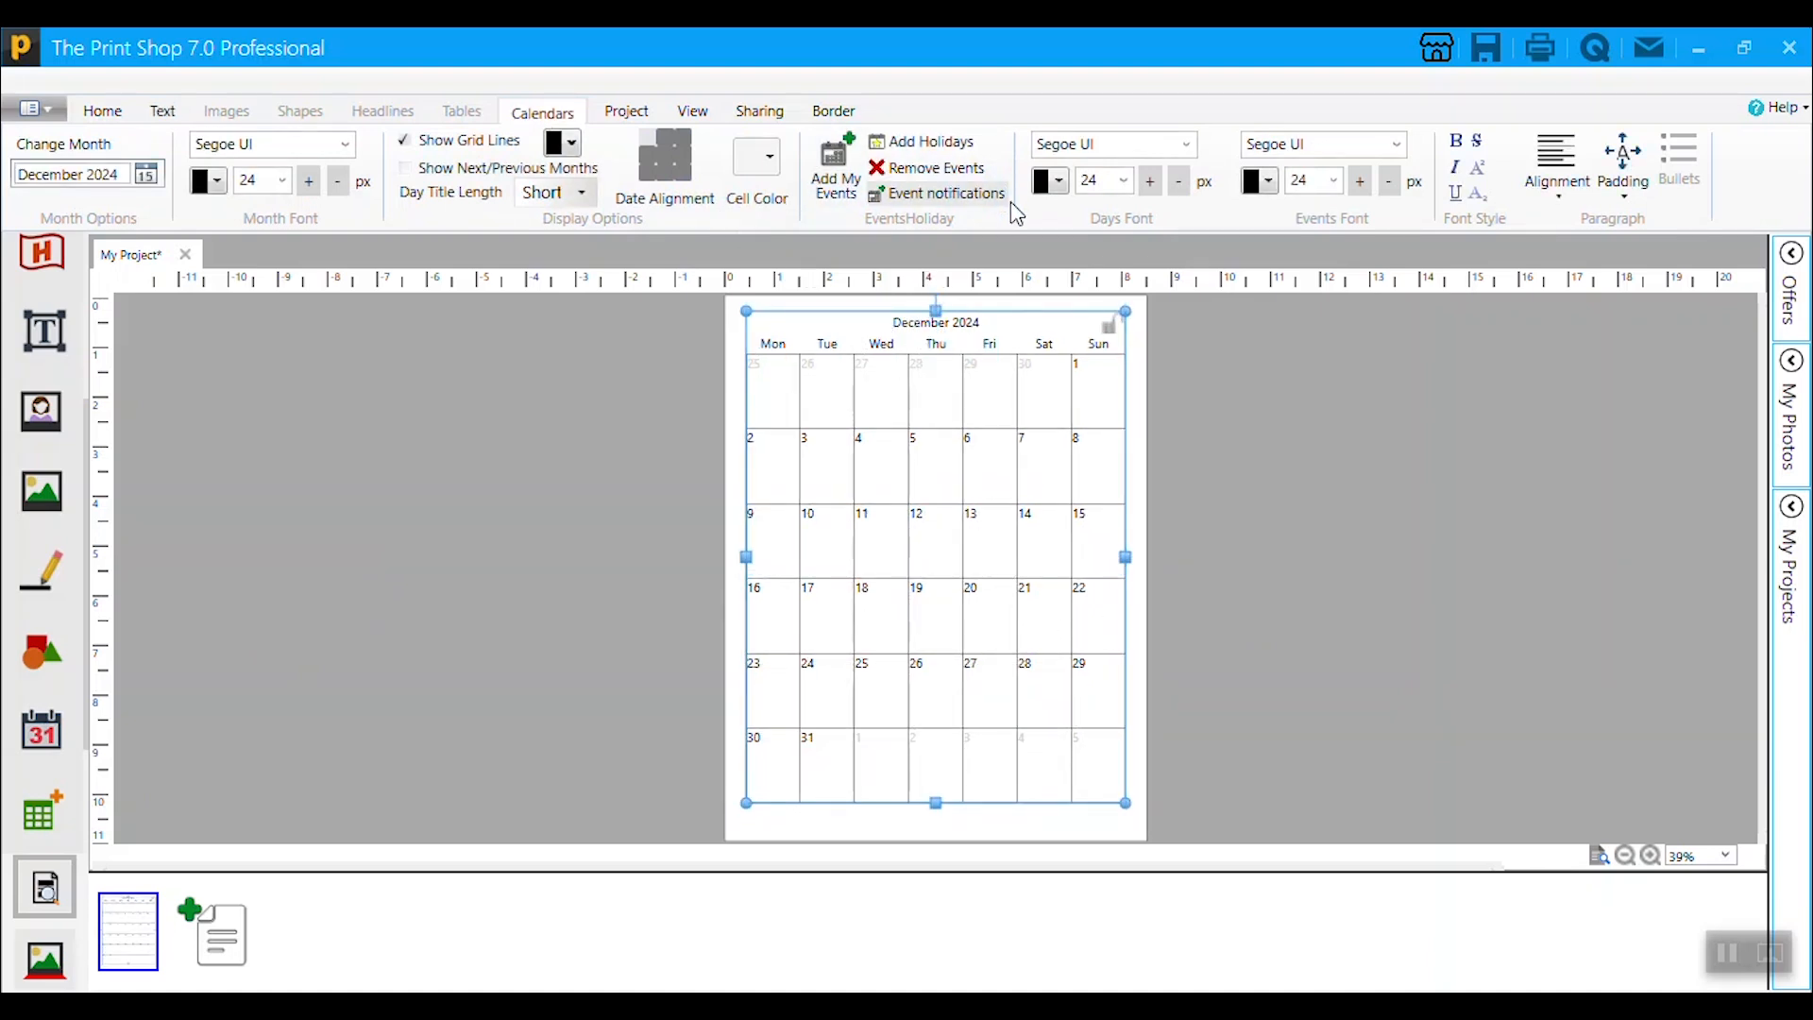
pyautogui.click(1150, 180)
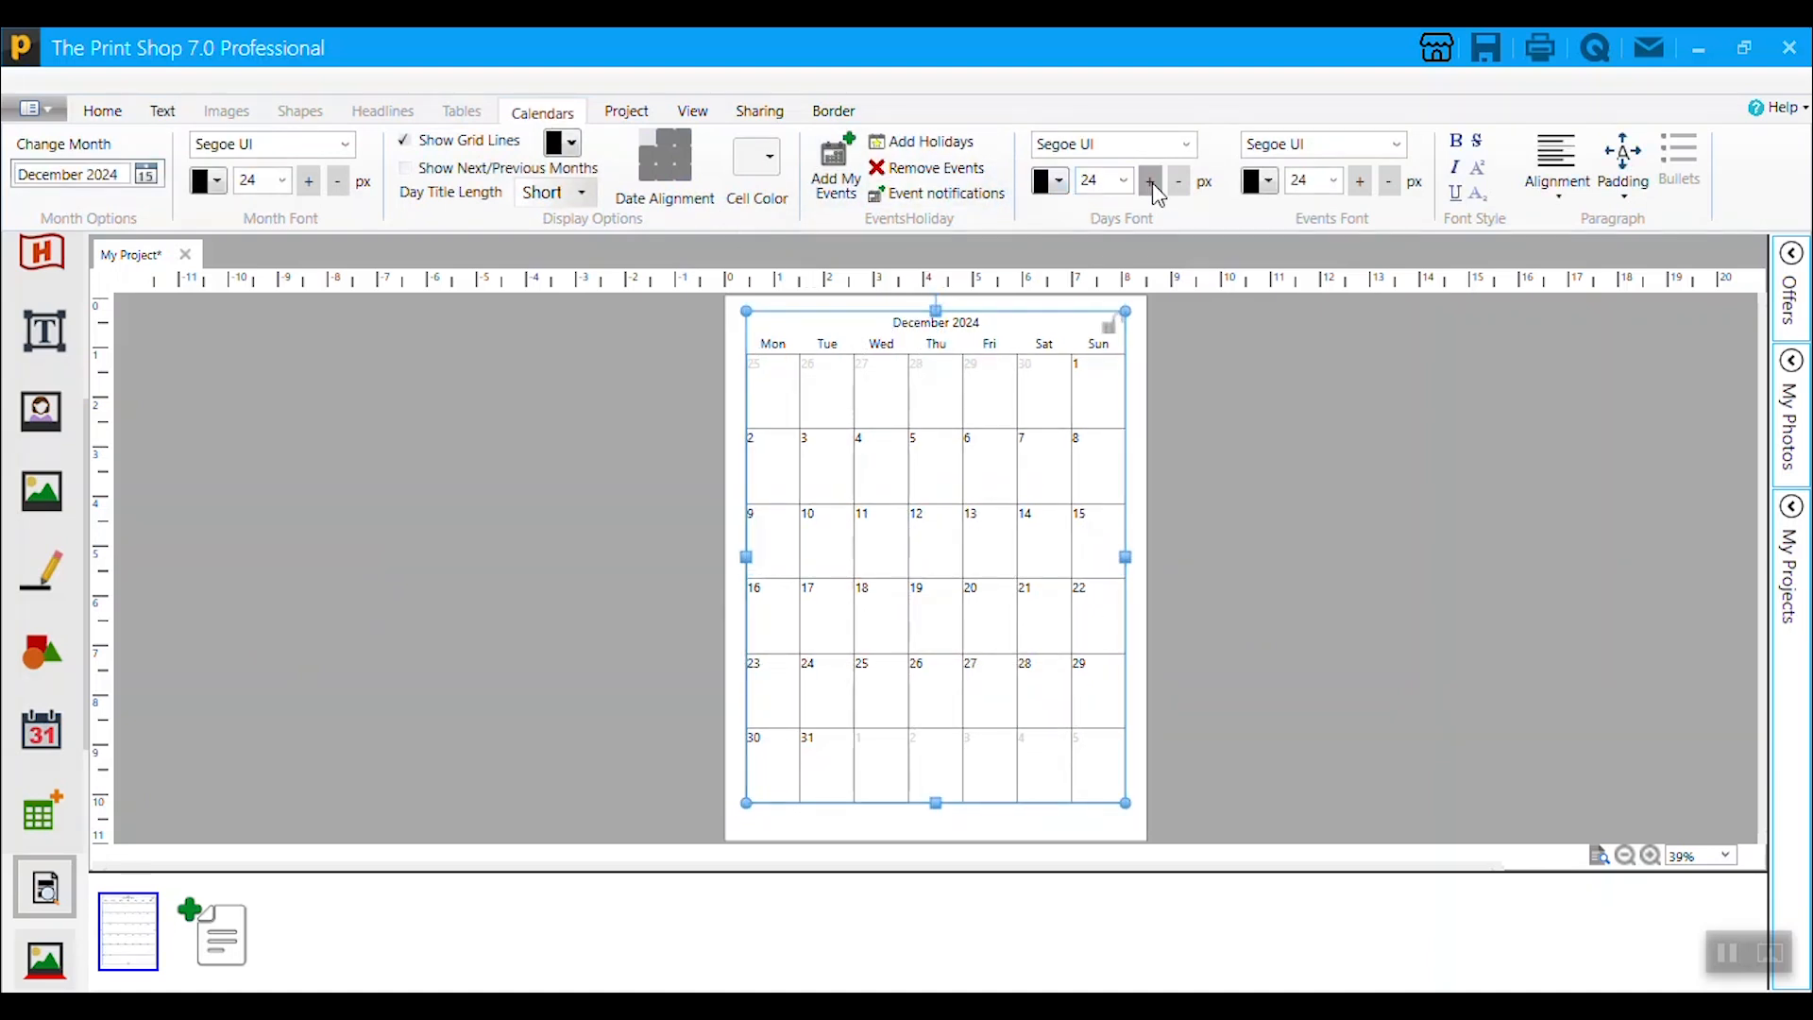
pyautogui.click(1151, 180)
pyautogui.click(1153, 184)
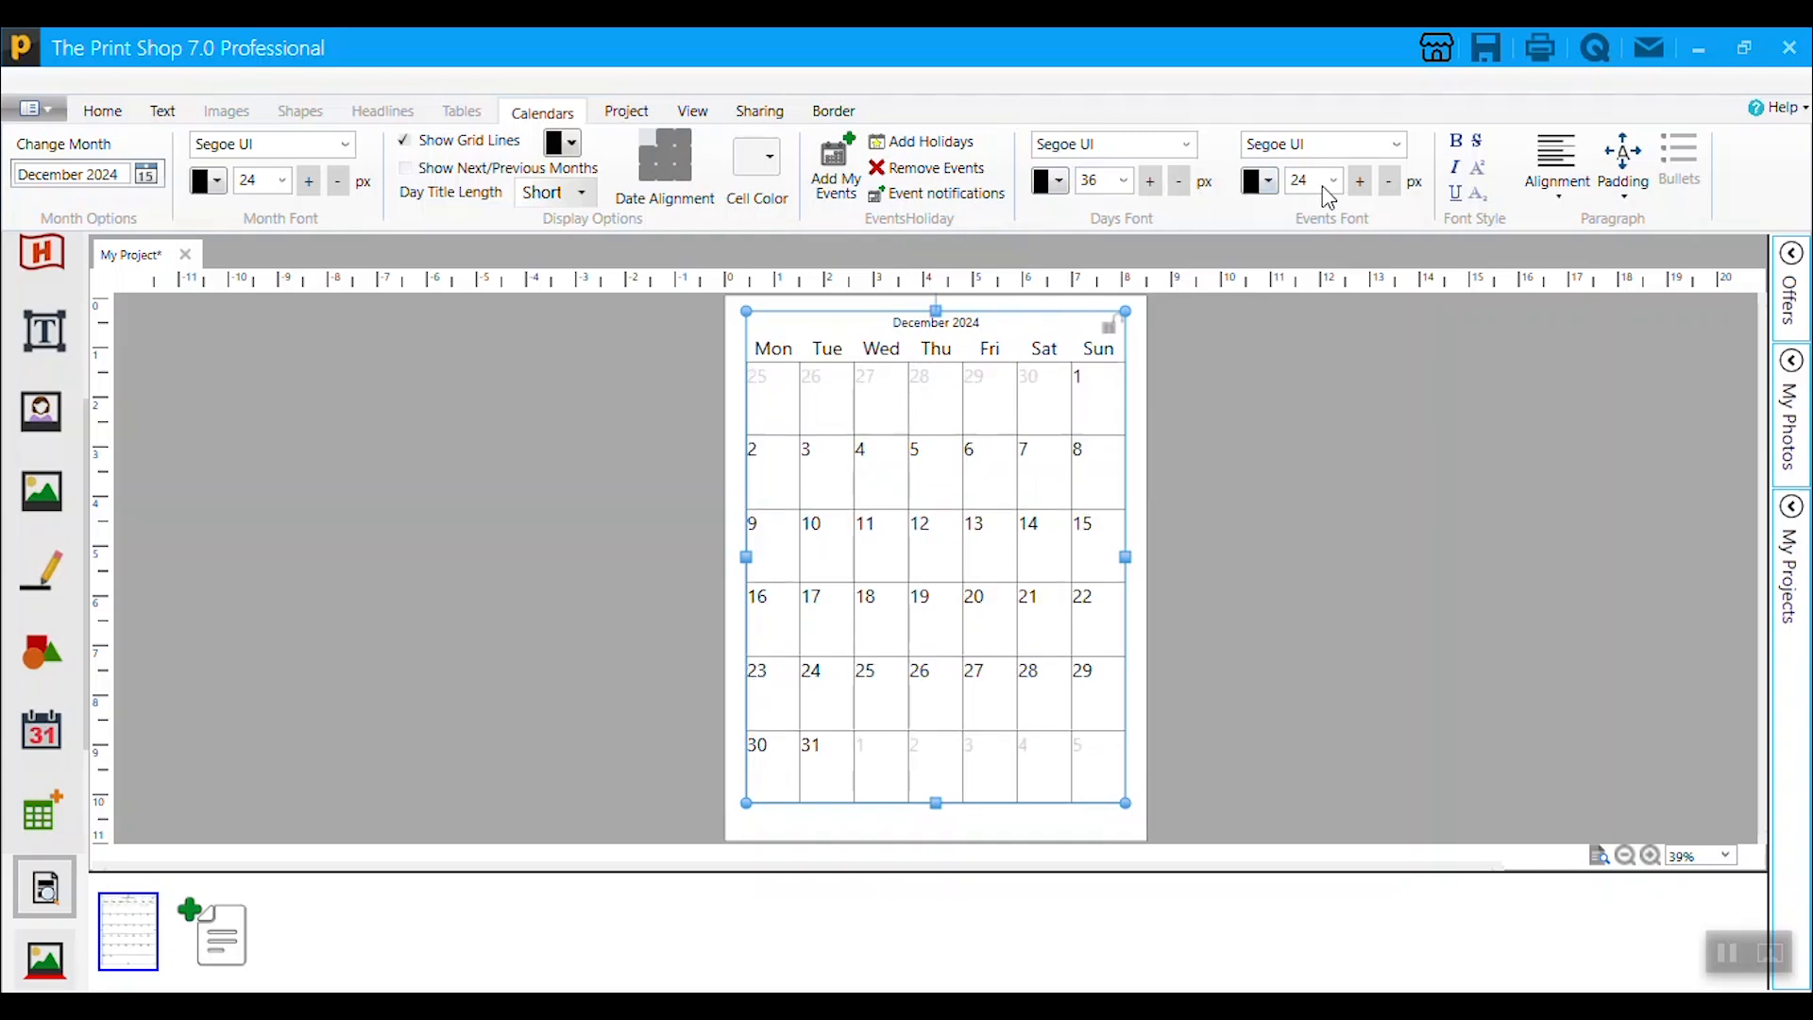
pyautogui.click(1360, 183)
# Step: Set the calendar's month font size to 60 px and nudge the calendar slightly up and left on the page
pyautogui.click(308, 181)
pyautogui.click(309, 181)
pyautogui.click(309, 181)
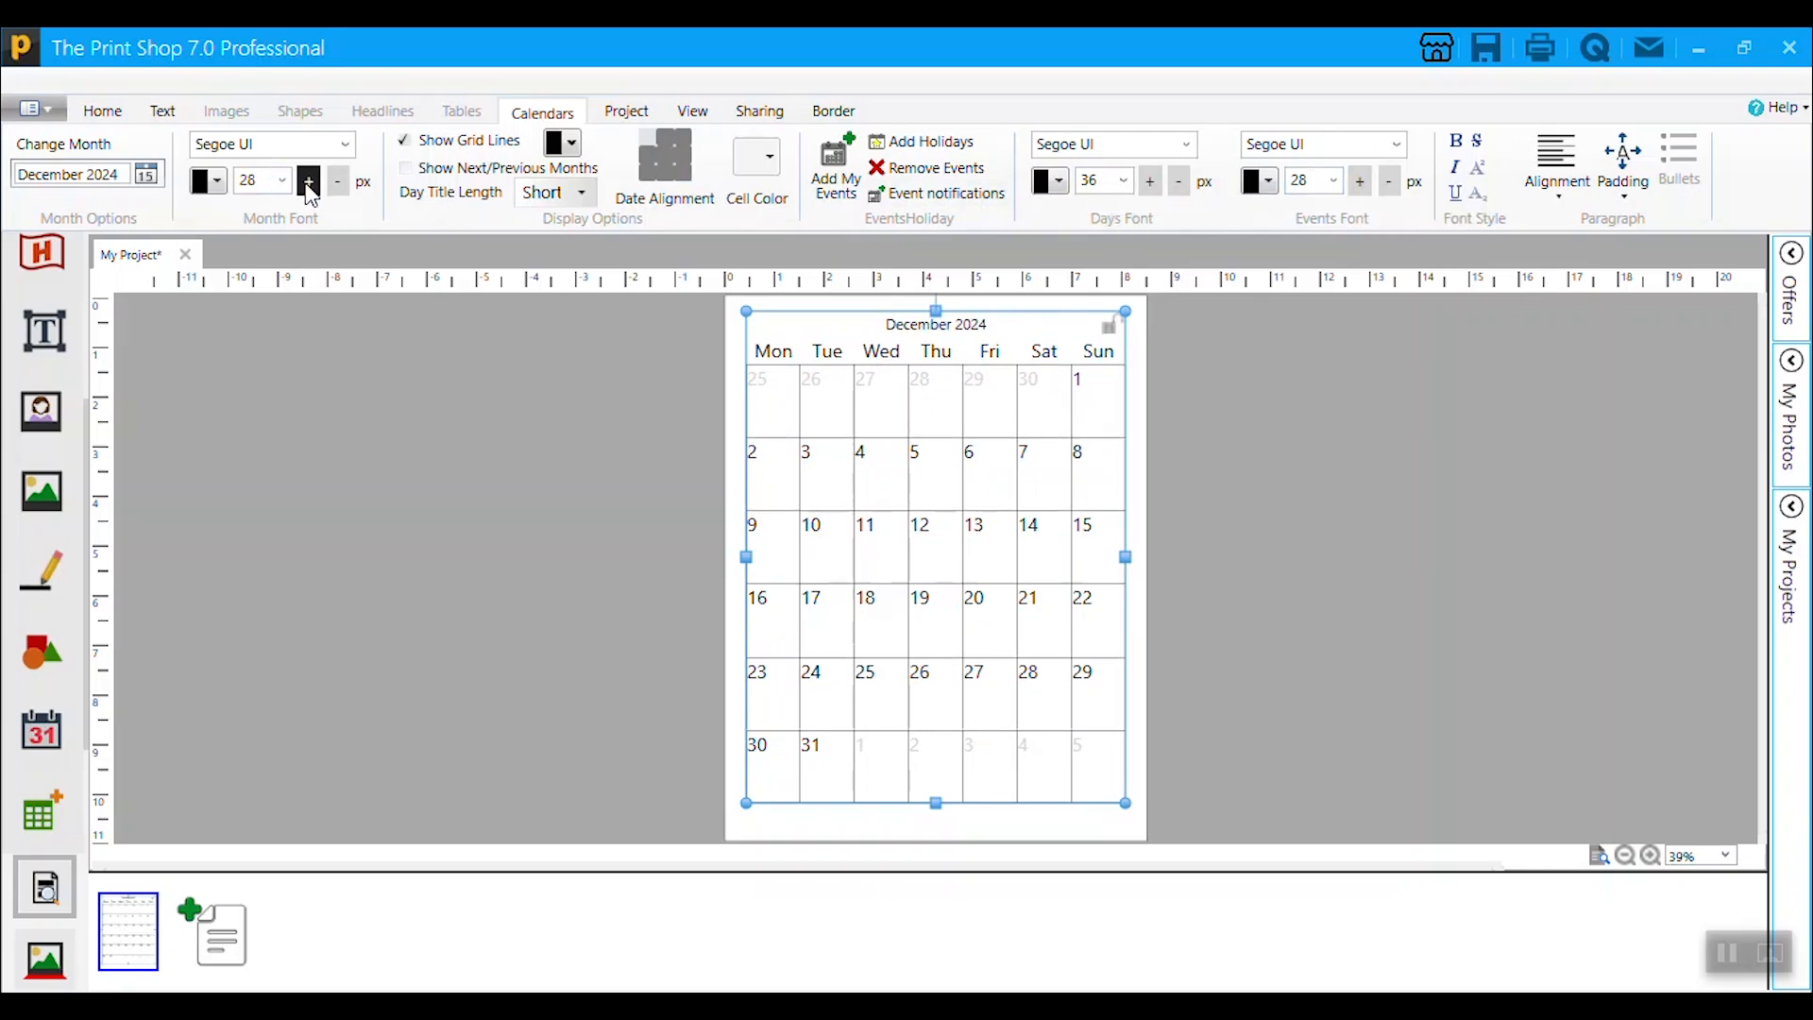
pyautogui.click(309, 181)
pyautogui.click(308, 180)
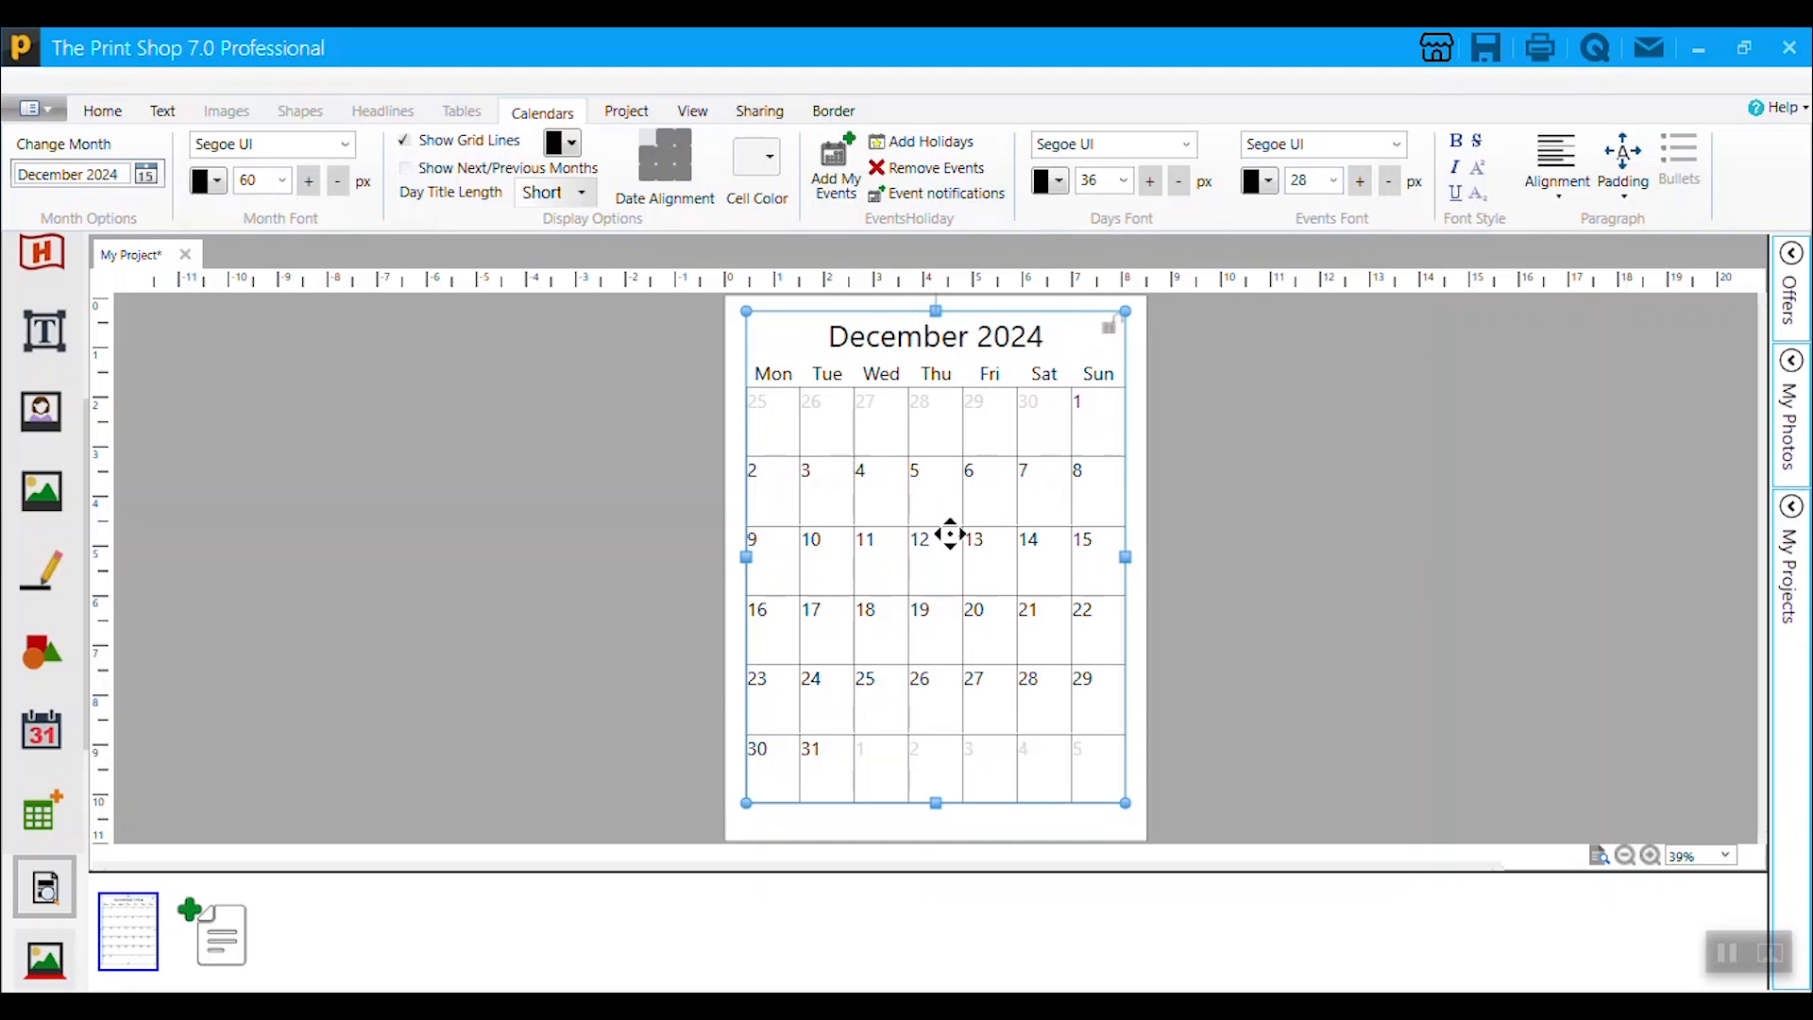
pyautogui.click(1156, 600)
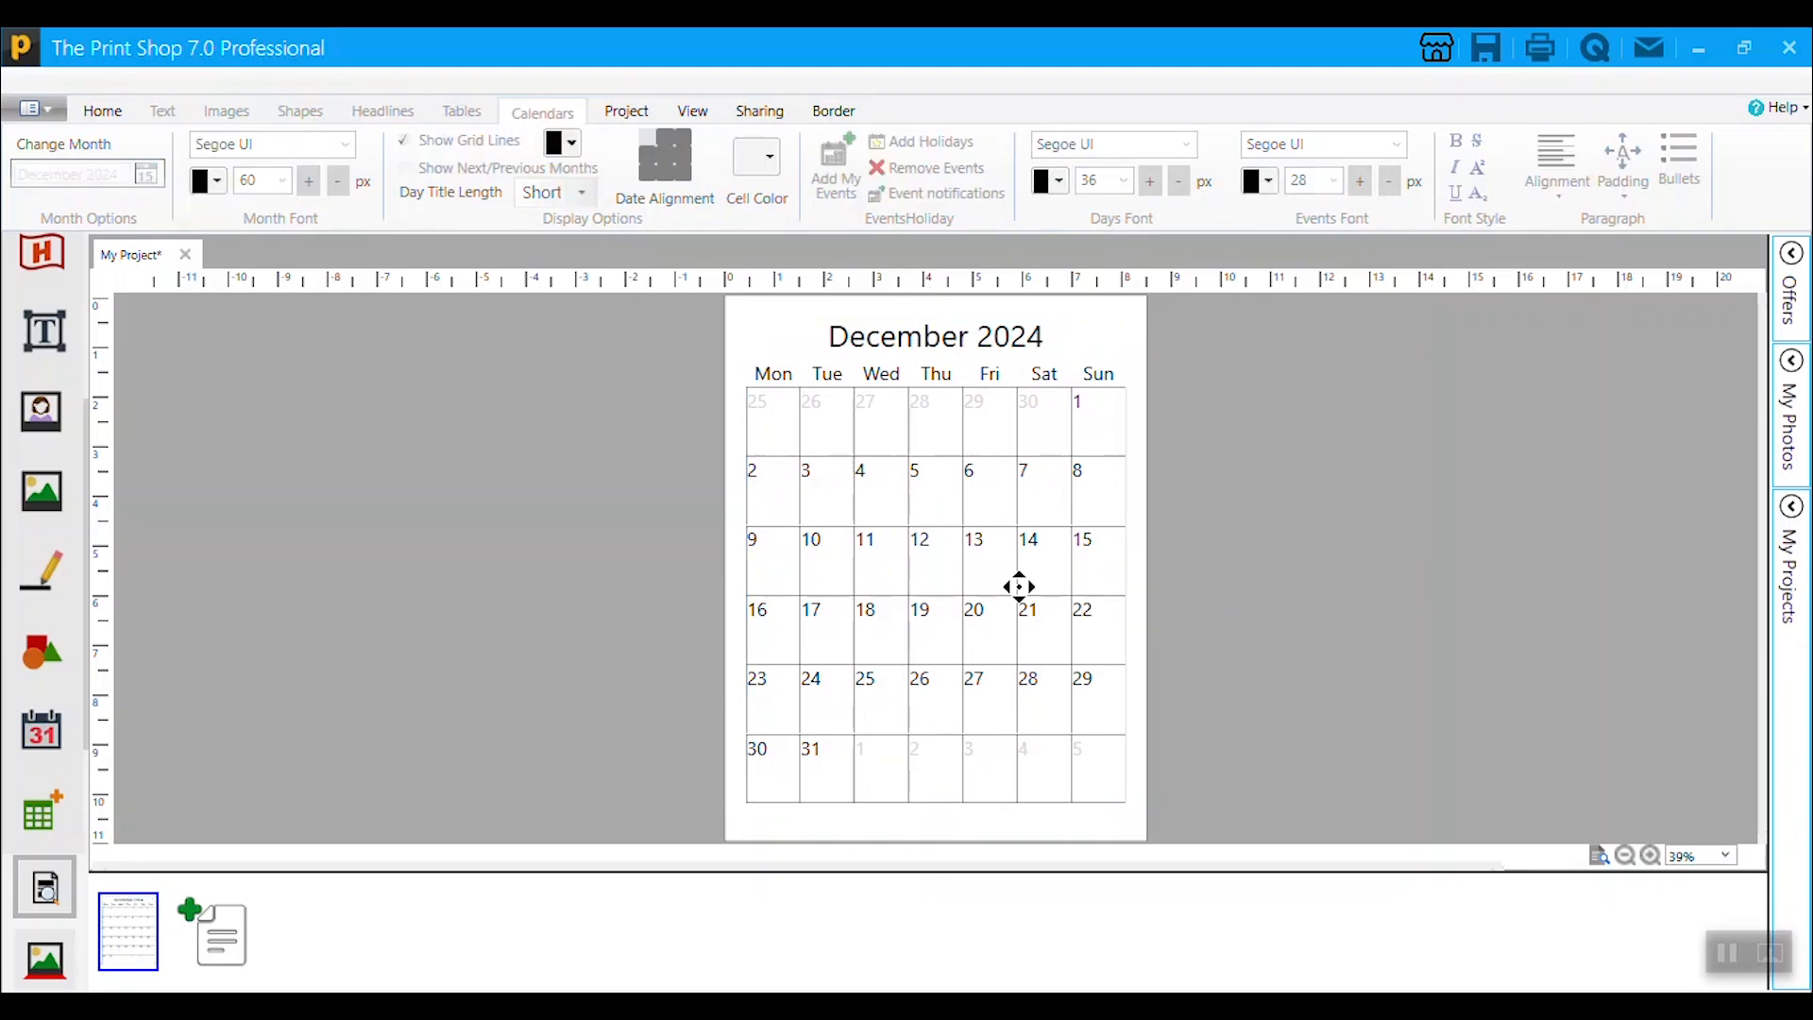
pyautogui.click(1019, 586)
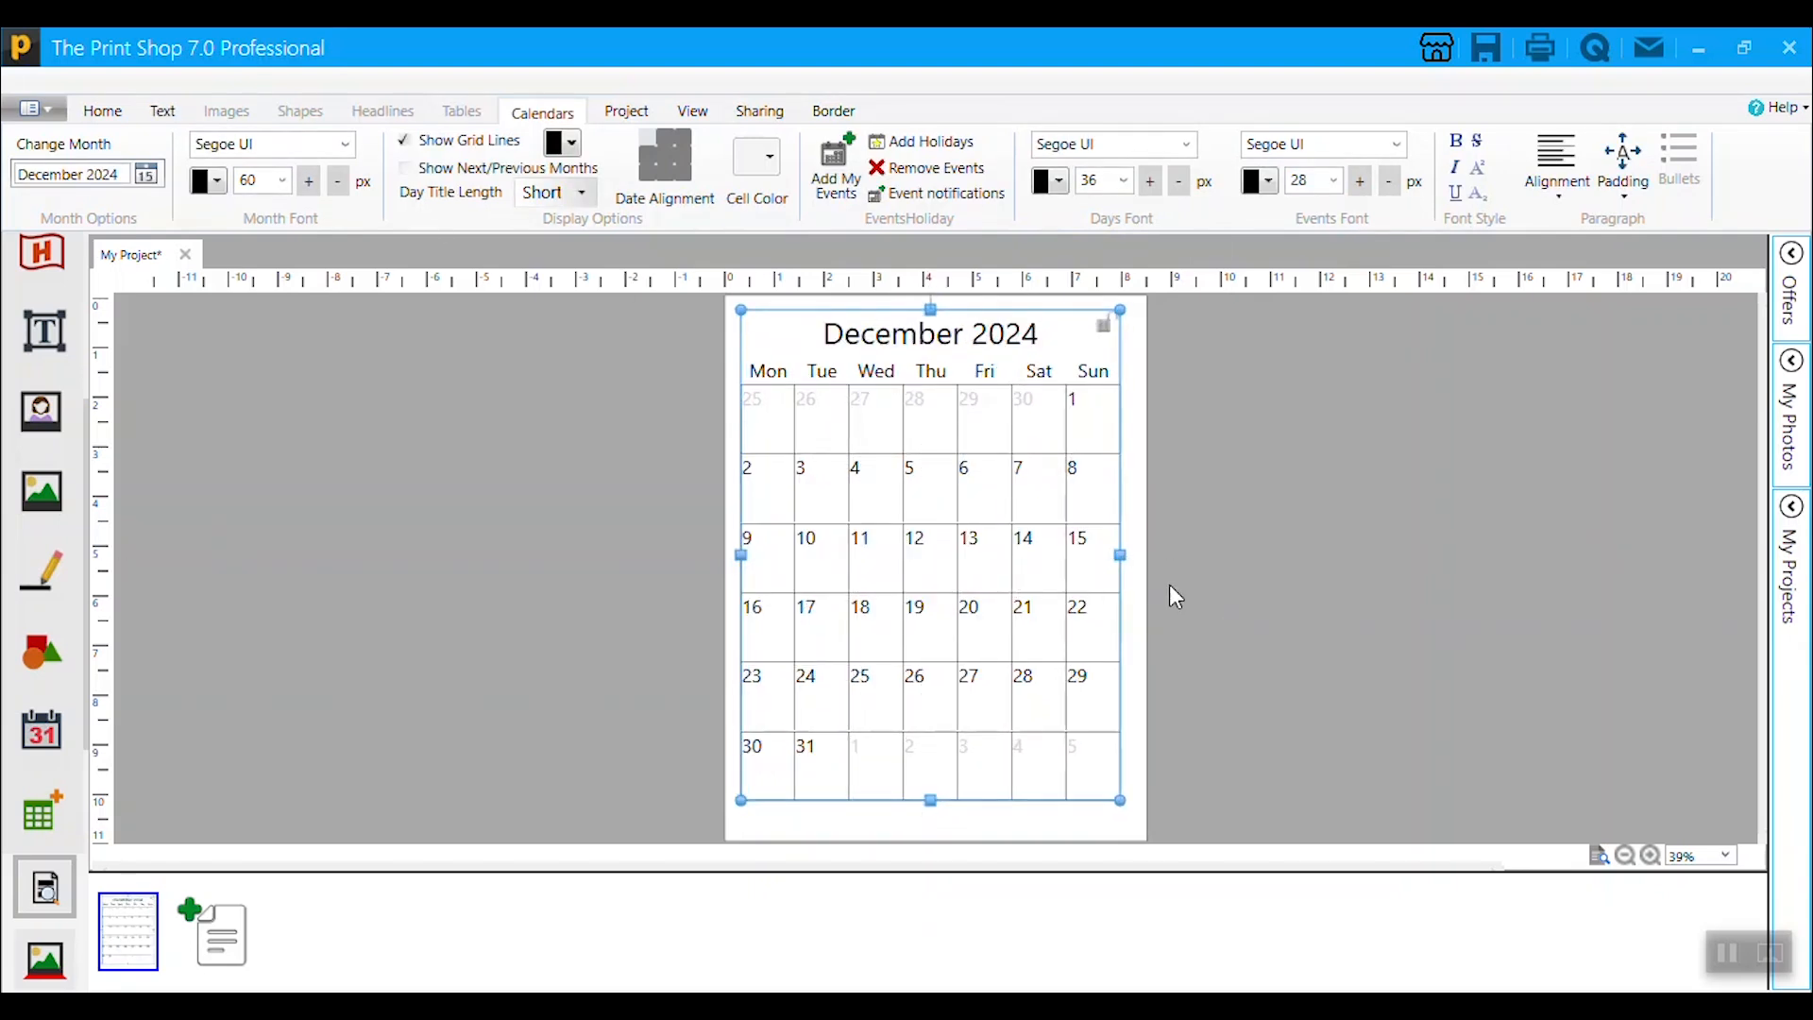
pyautogui.click(1233, 638)
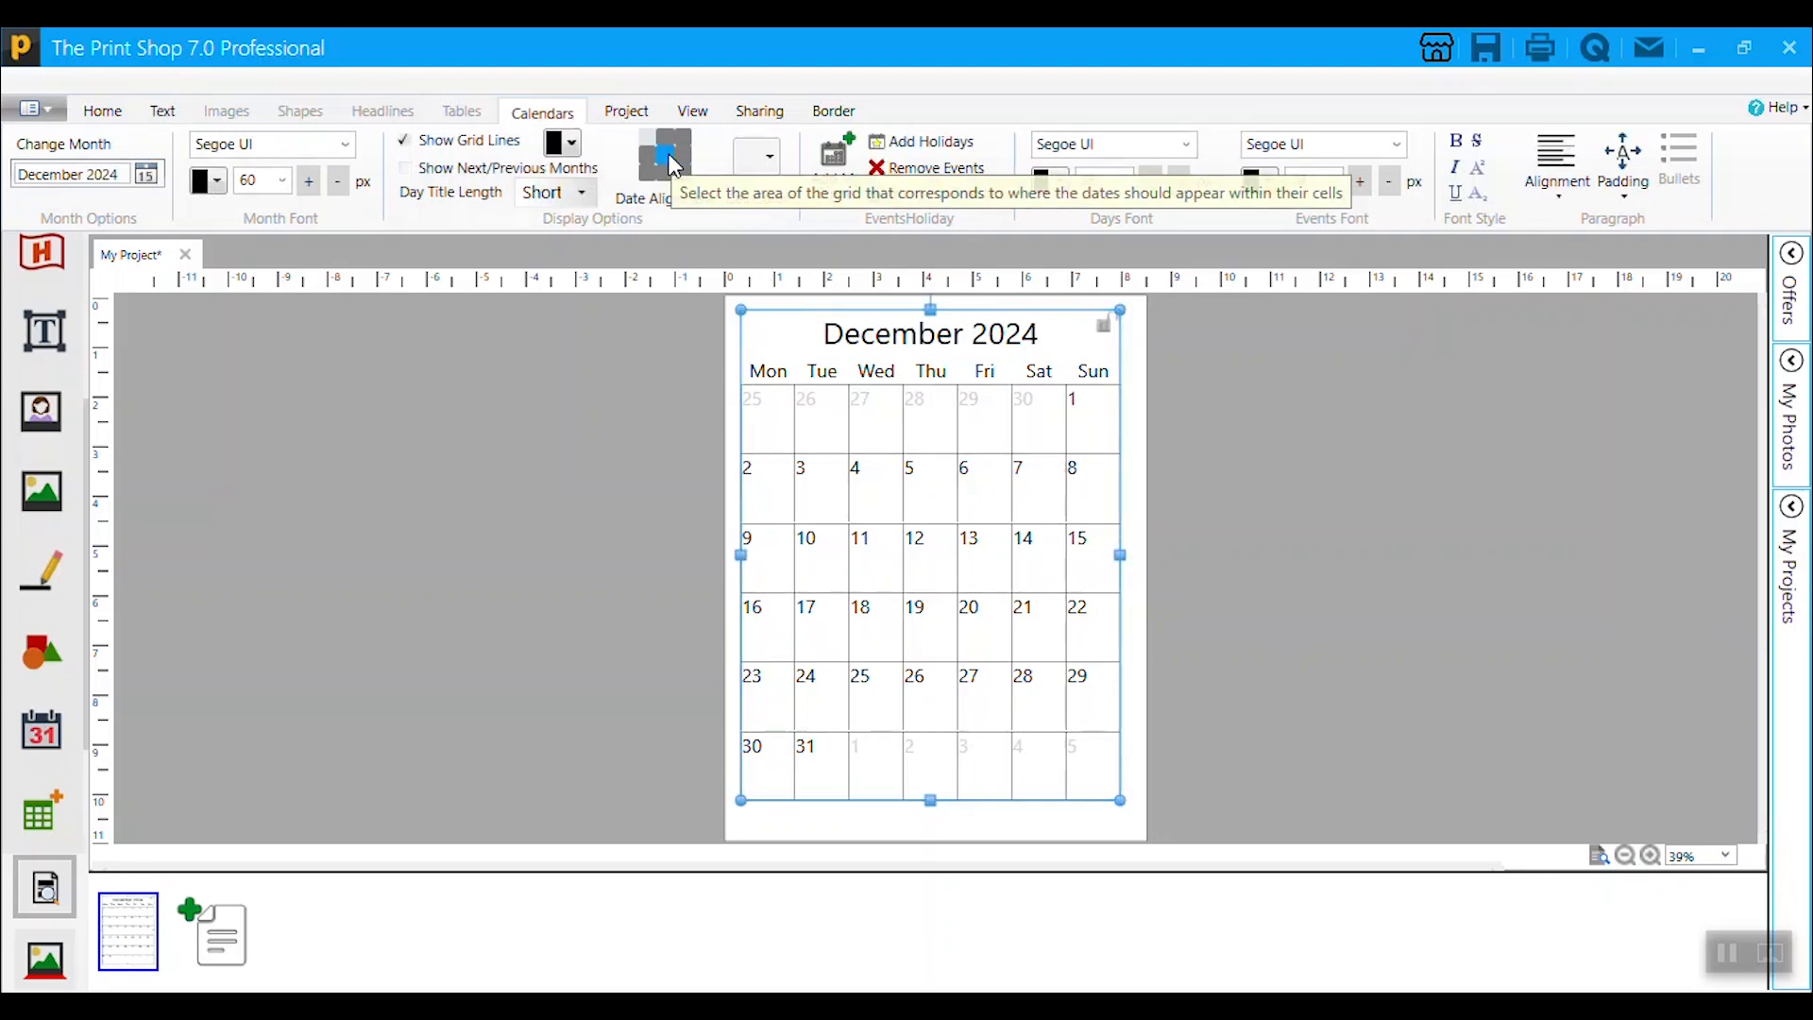
# Step: Try several date alignments in the calendar cells and settle on dates centred both horizontally and vertically
pyautogui.click(666, 155)
pyautogui.click(684, 144)
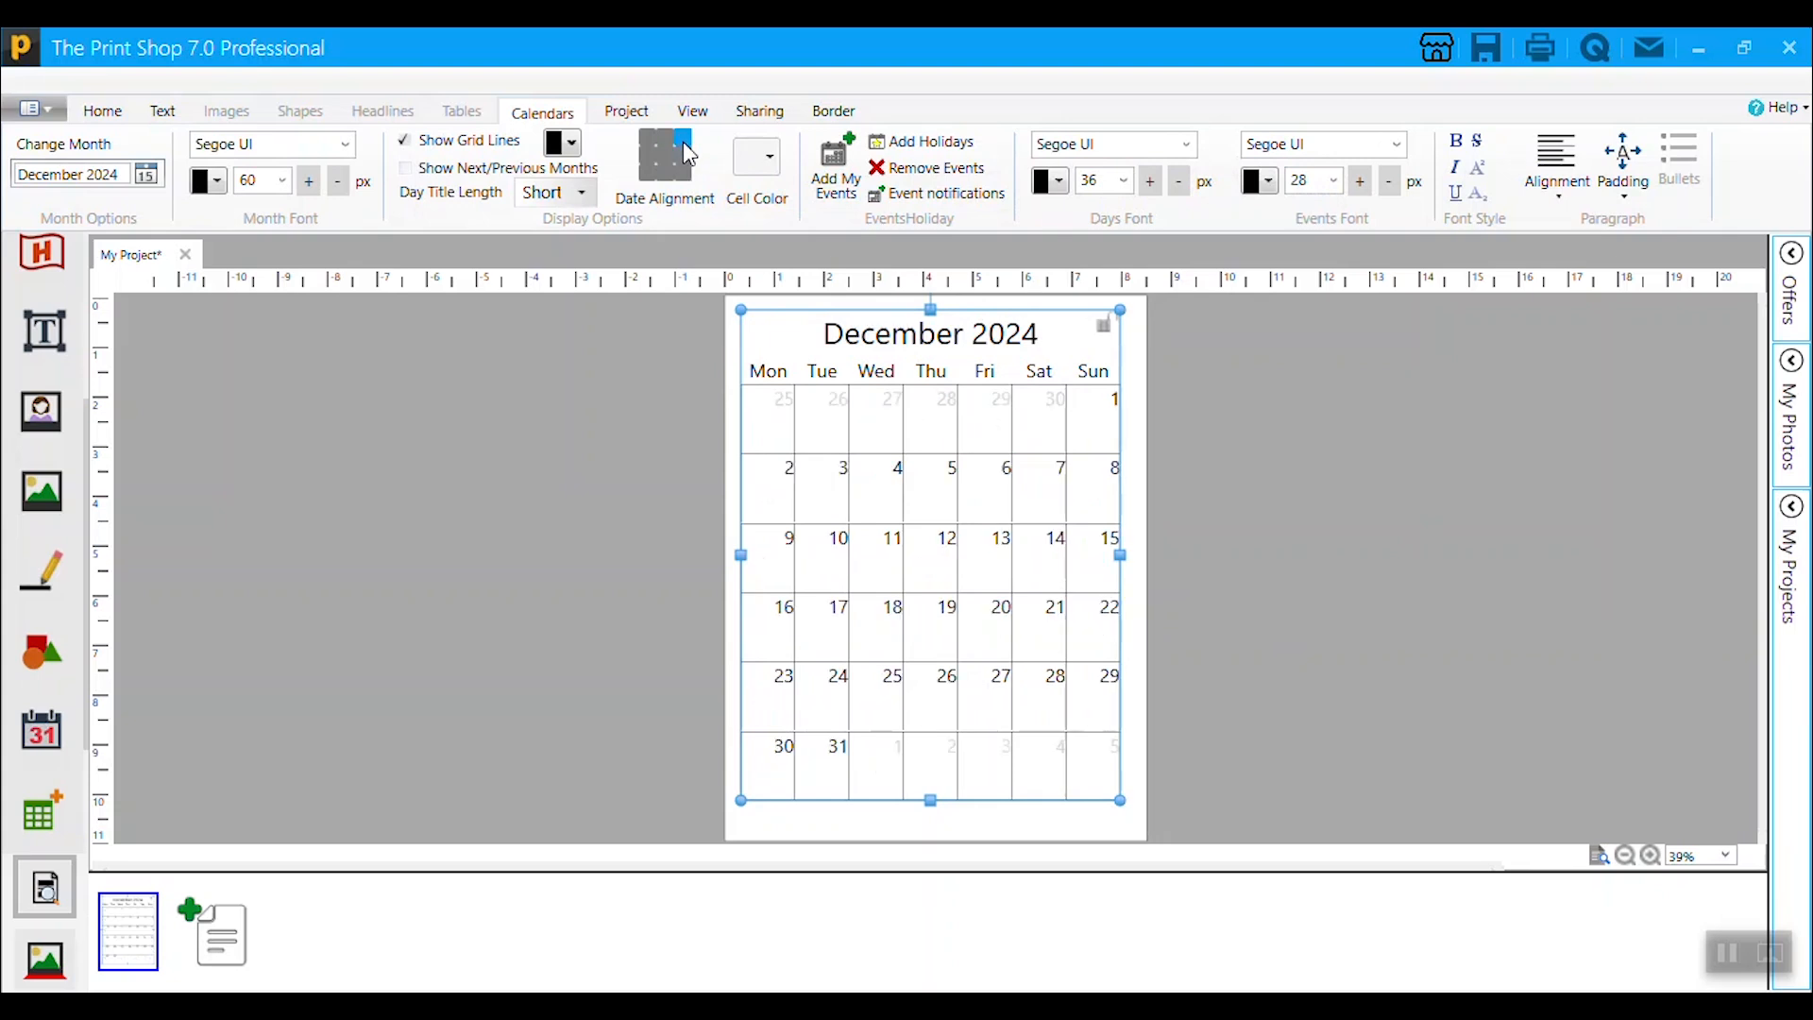
pyautogui.click(684, 175)
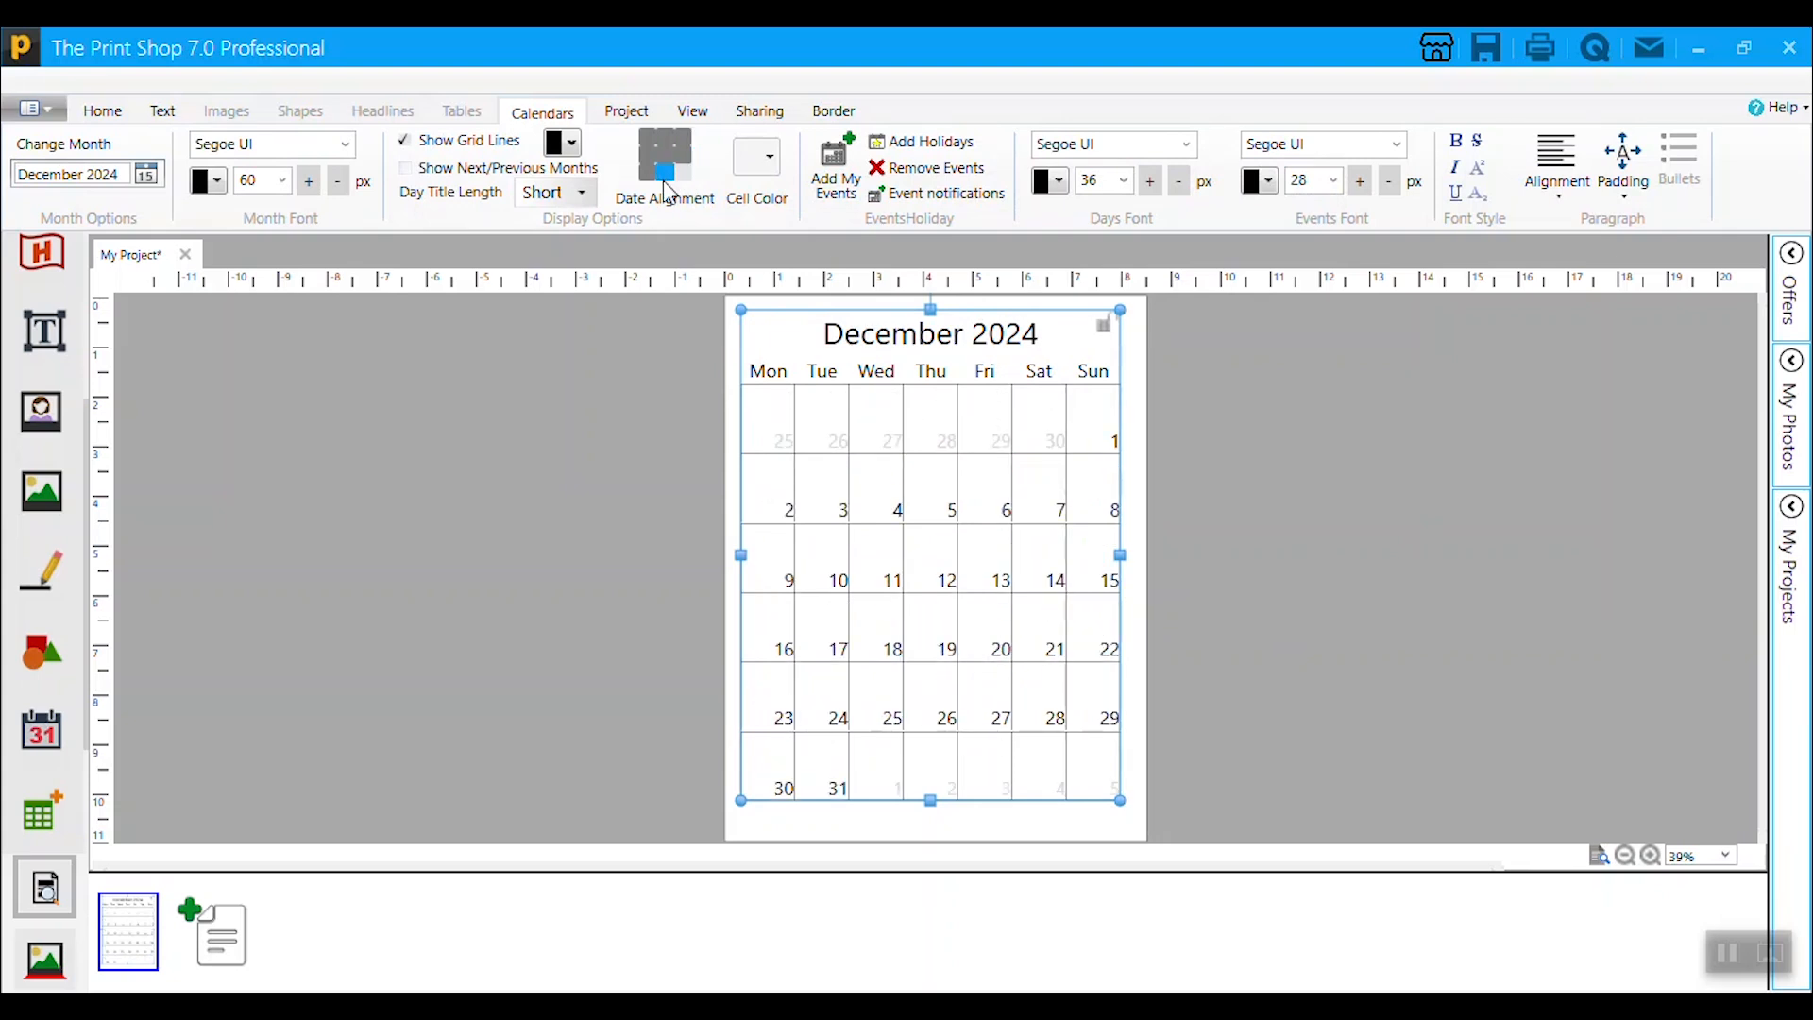
pyautogui.click(666, 174)
pyautogui.click(647, 172)
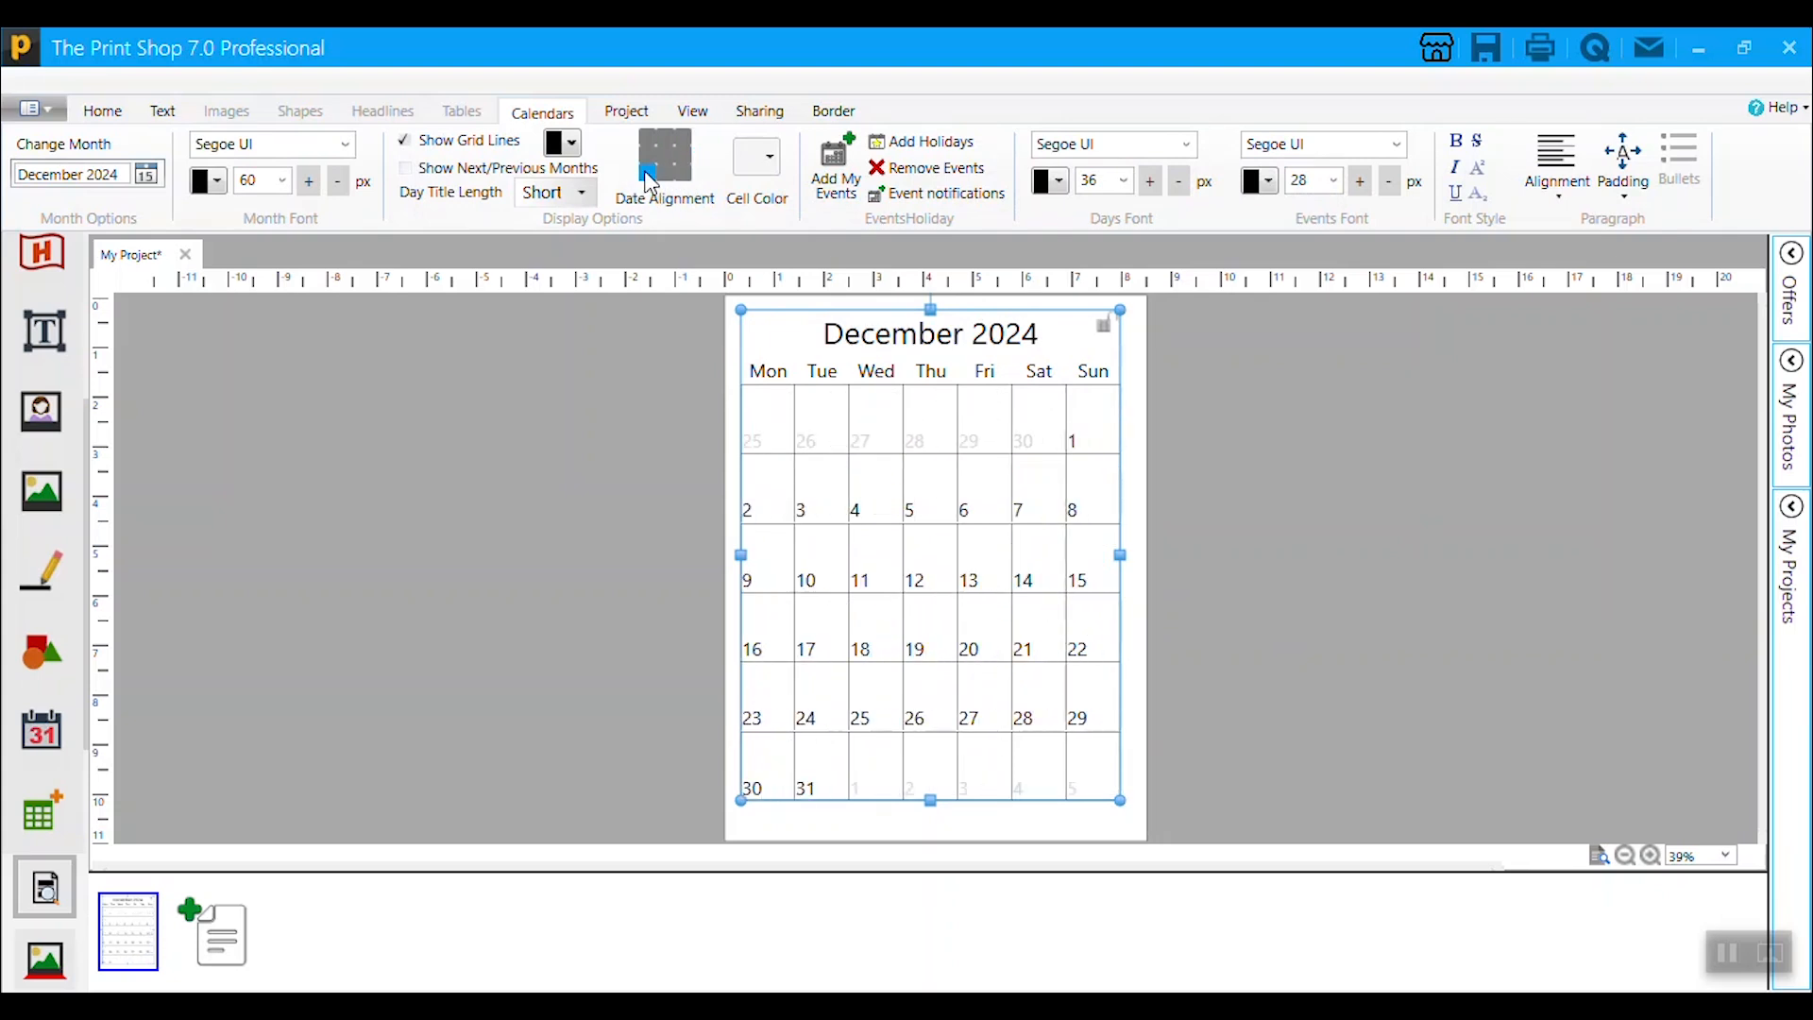
pyautogui.click(648, 156)
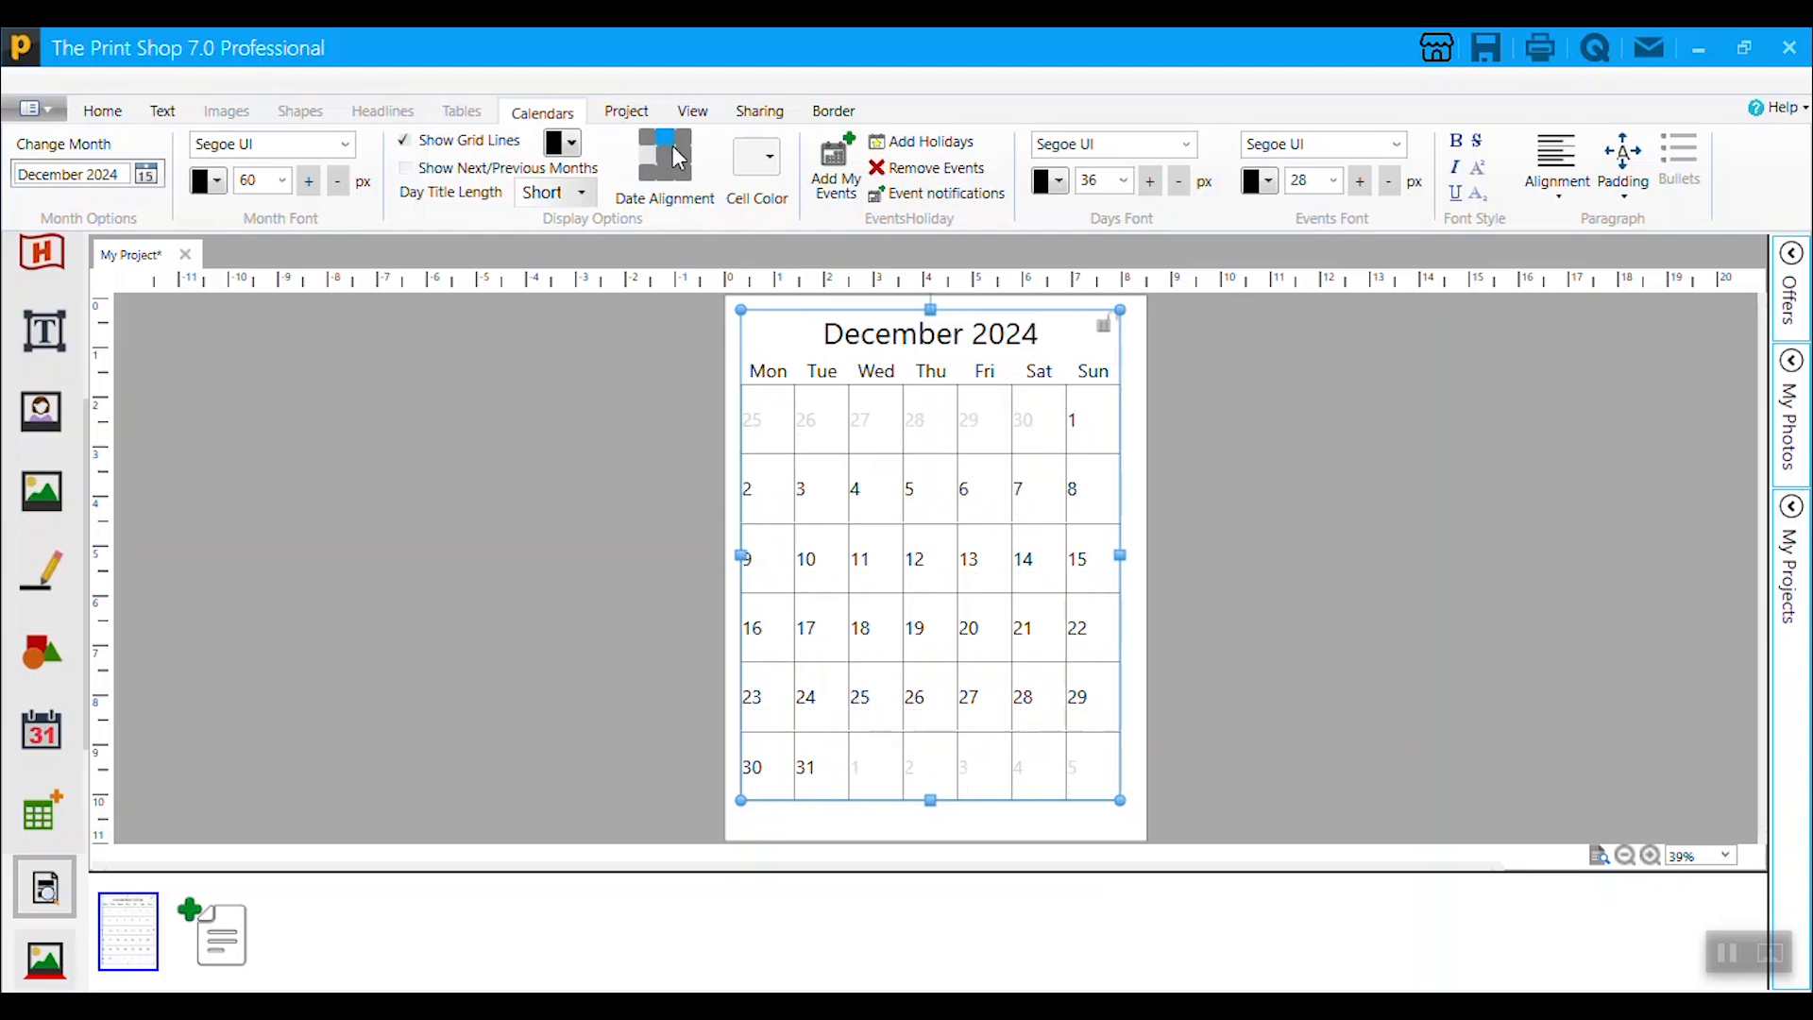
pyautogui.click(666, 156)
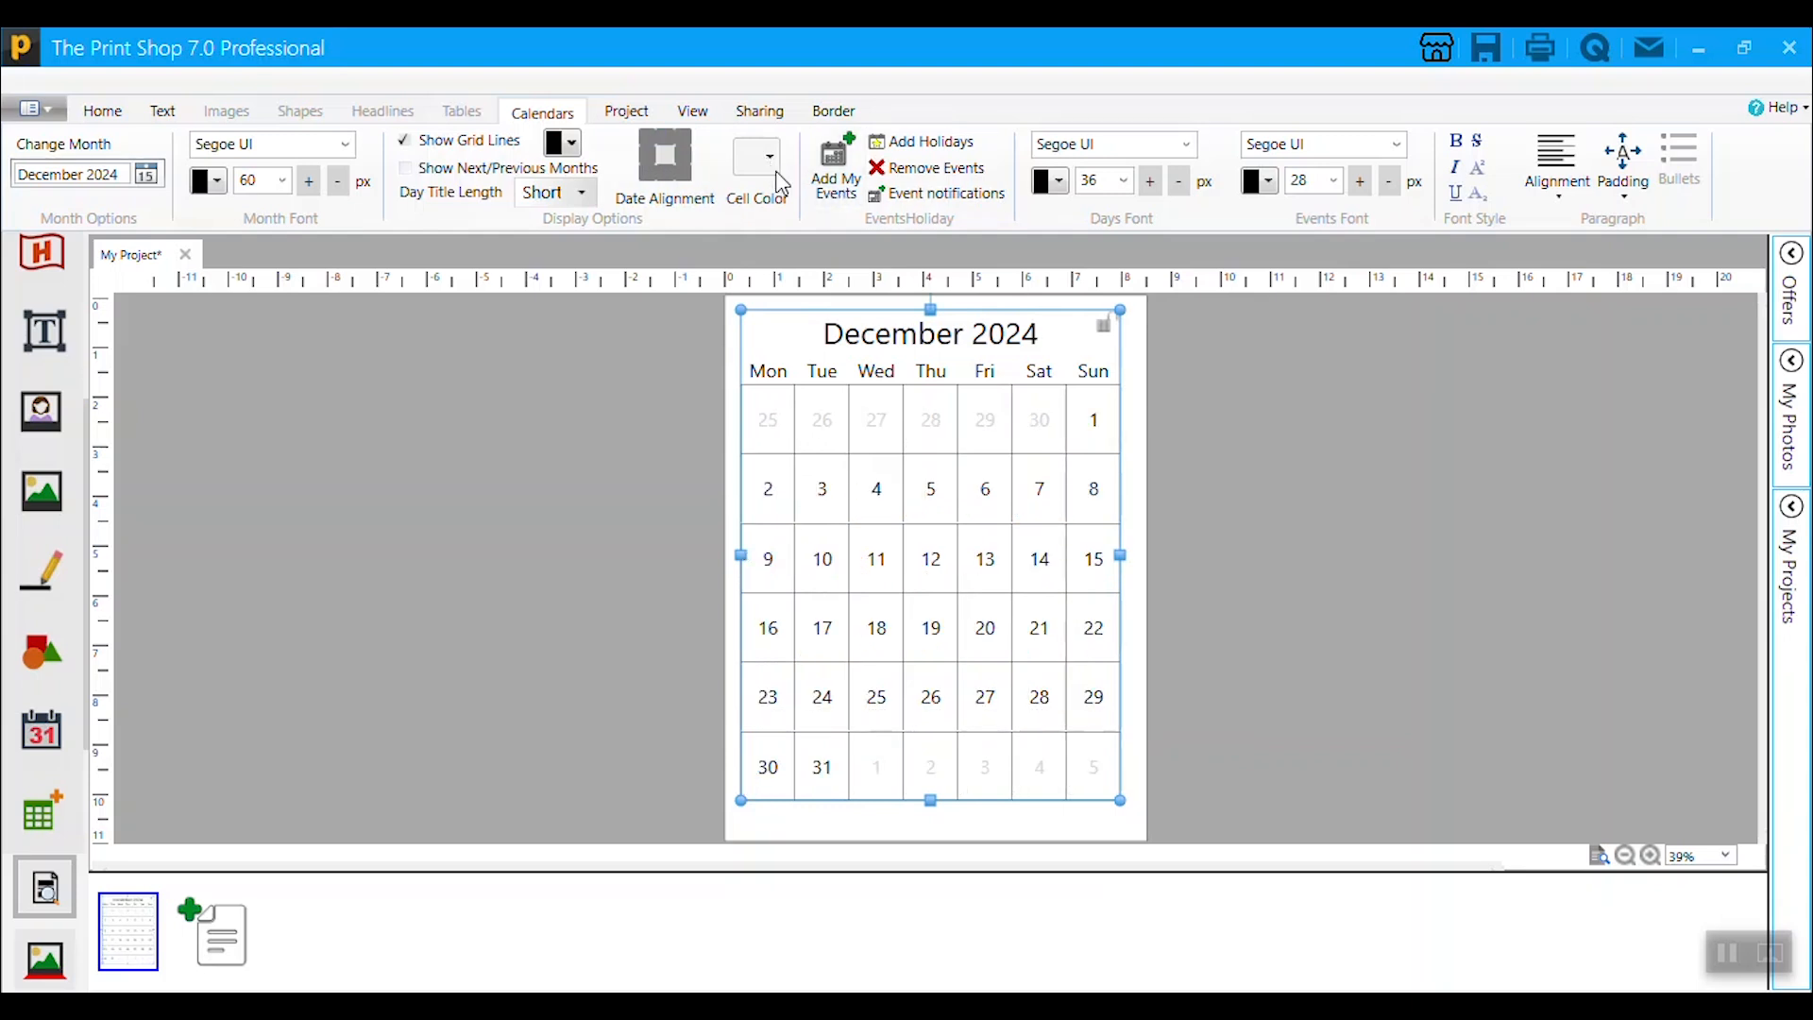
# Step: Fill the December 11 cell of the calendar with light green
pyautogui.click(879, 567)
pyautogui.click(768, 164)
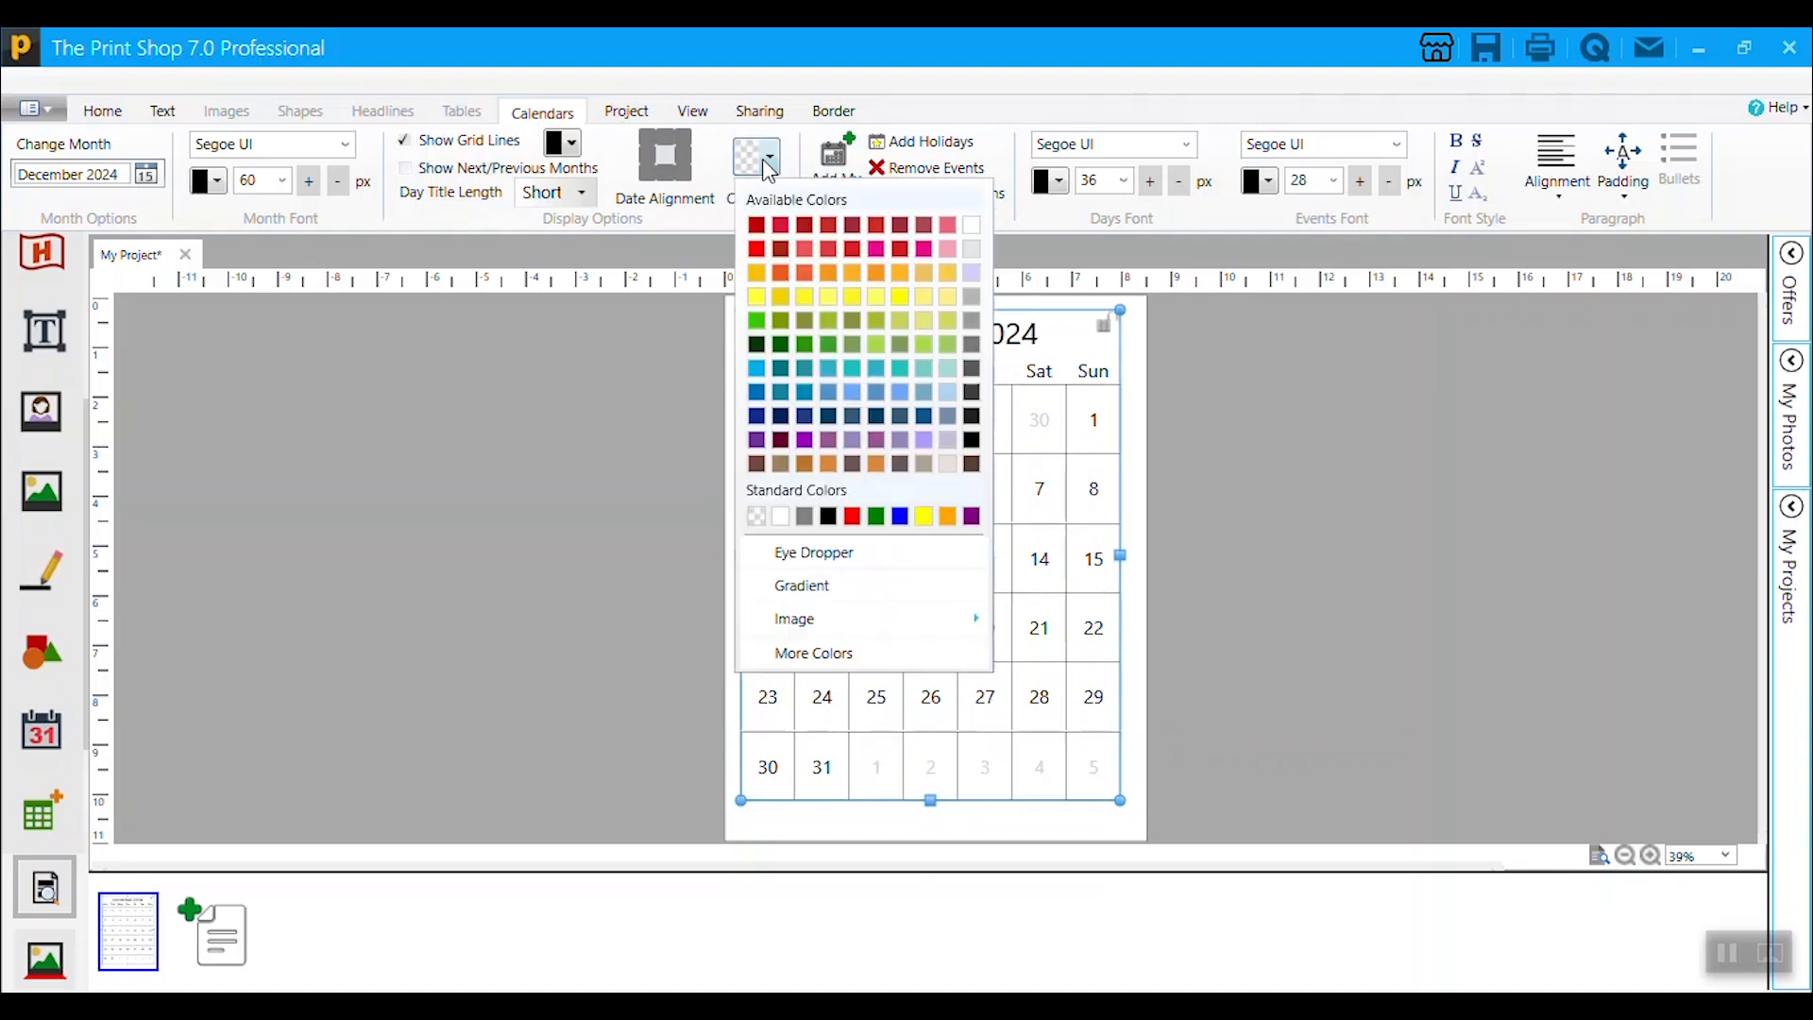
pyautogui.click(873, 342)
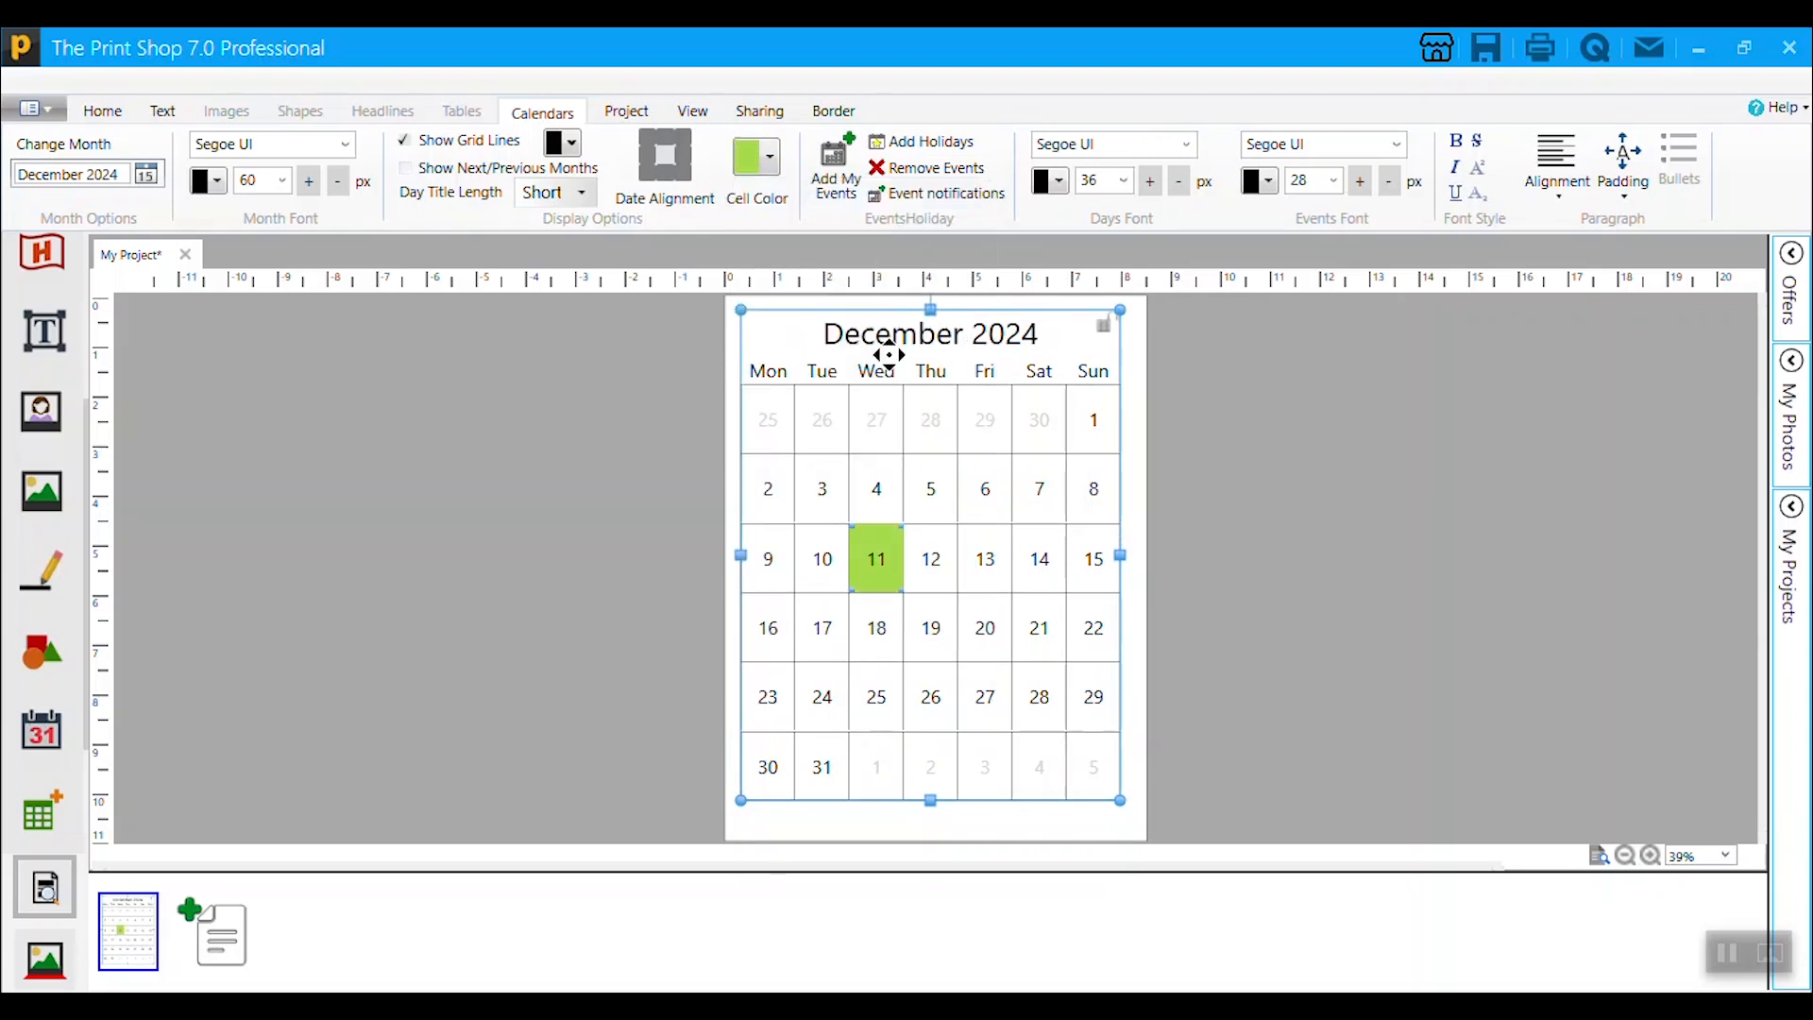
# Step: Fill the December 19 cell with standard yellow and shift the calendar slightly down and right on the page
pyautogui.click(990, 633)
pyautogui.click(768, 158)
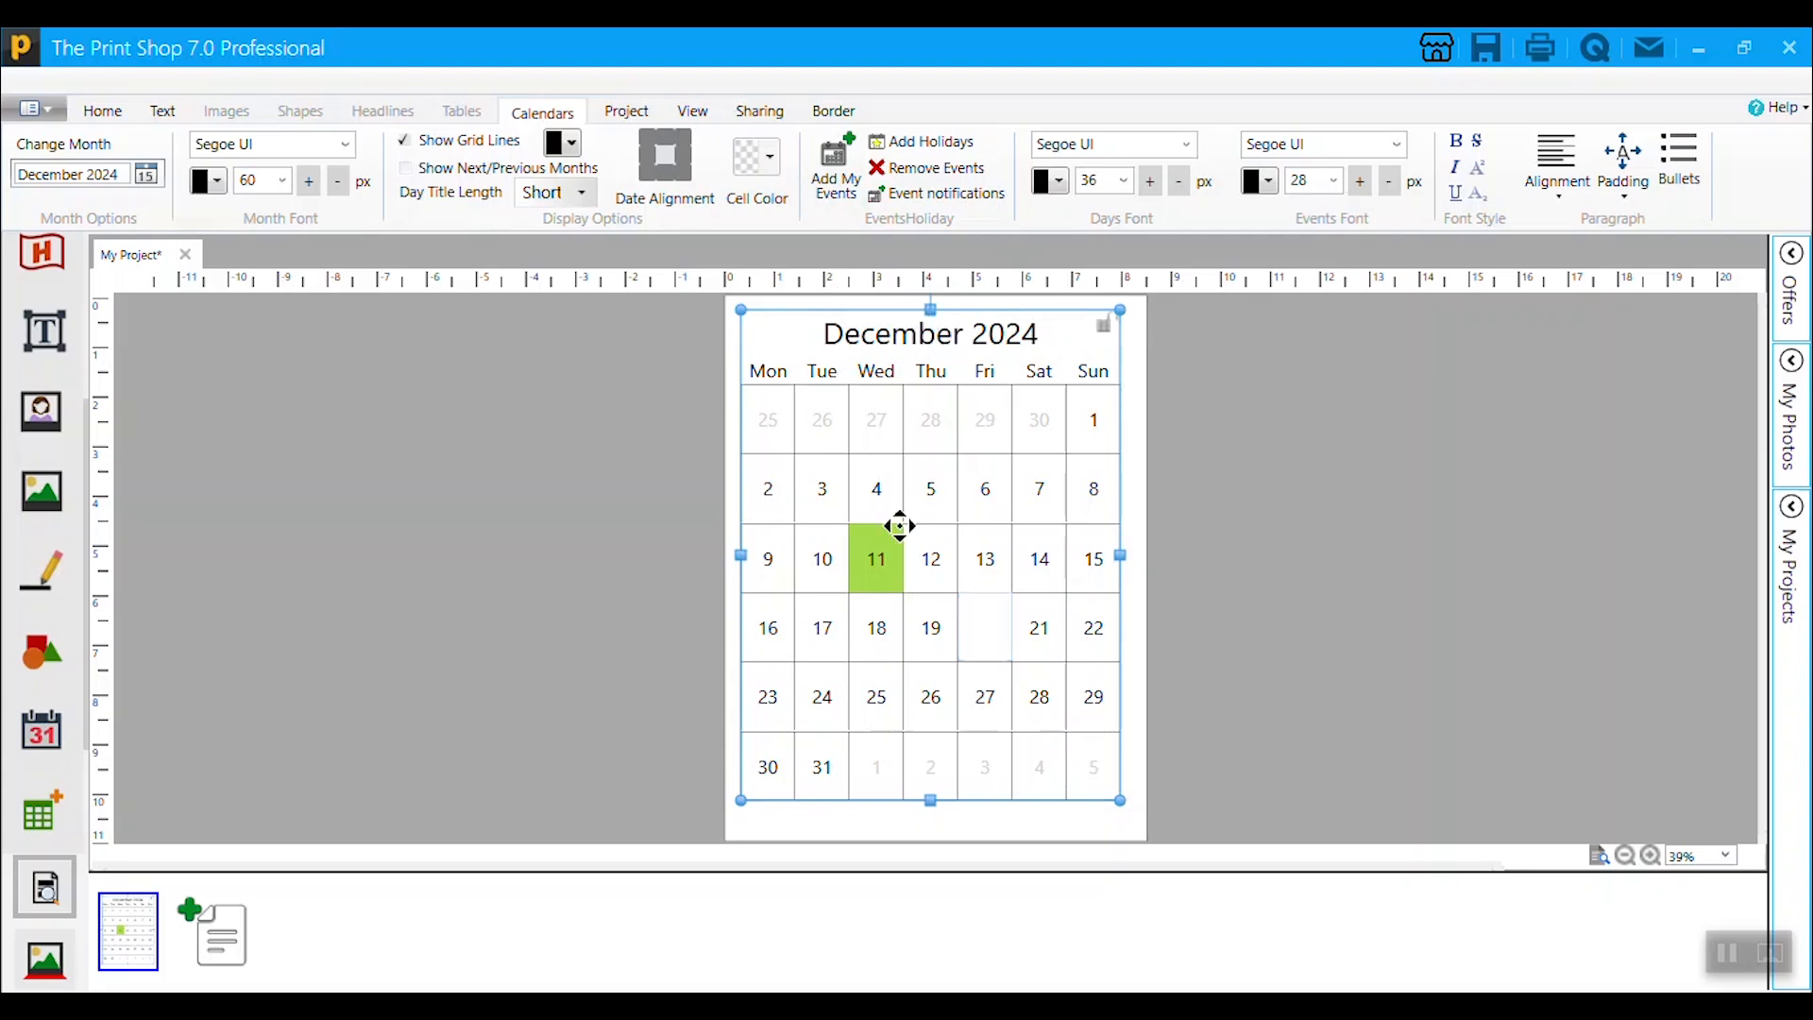
pyautogui.click(930, 625)
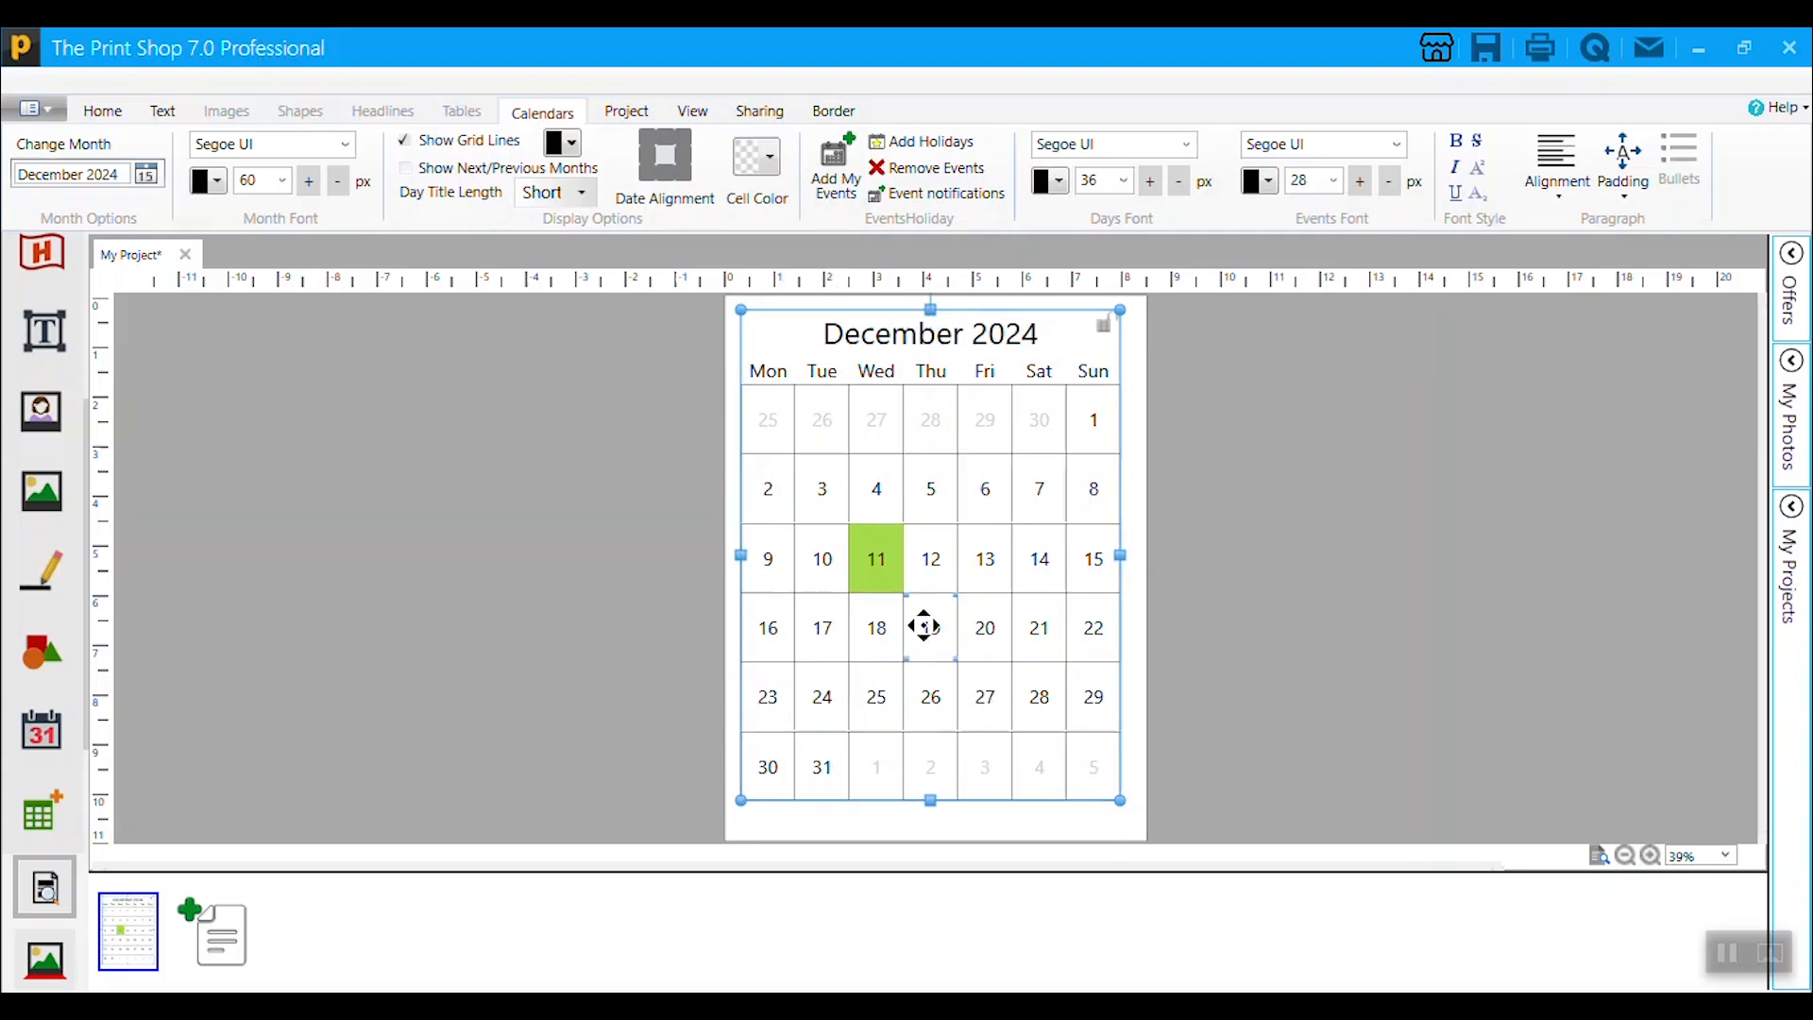
pyautogui.click(767, 160)
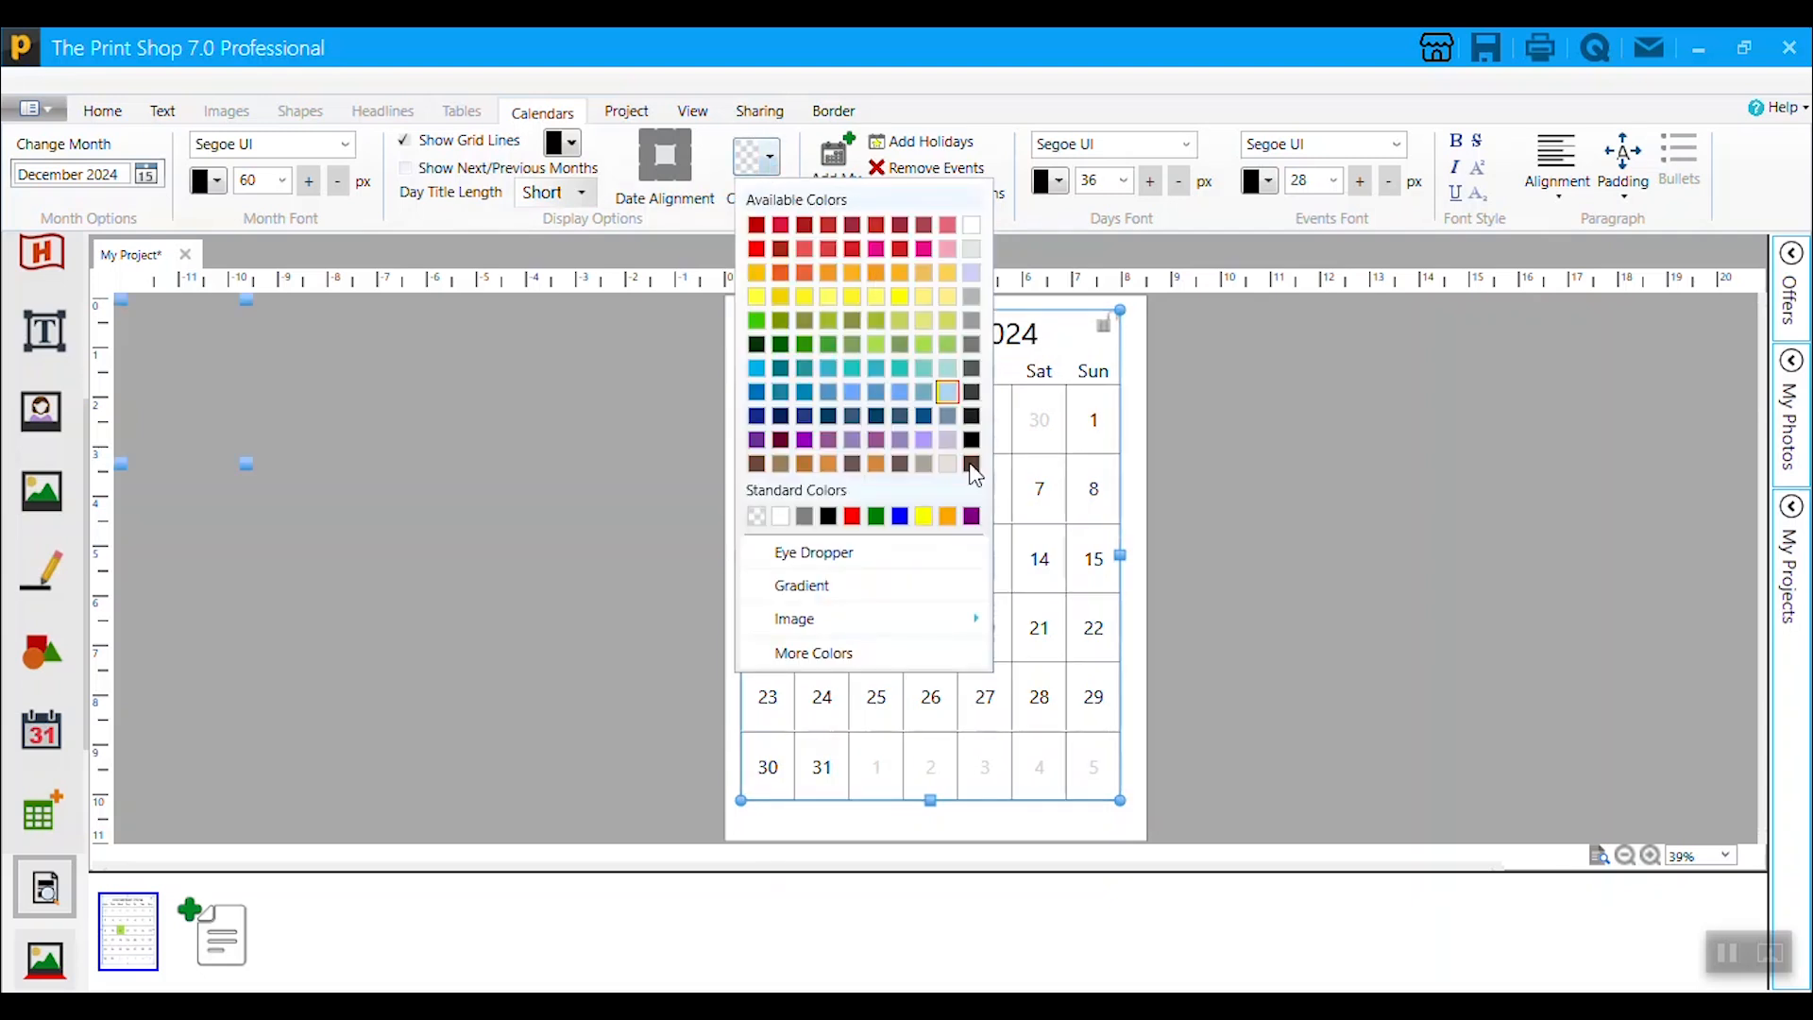
pyautogui.click(924, 516)
pyautogui.click(1194, 595)
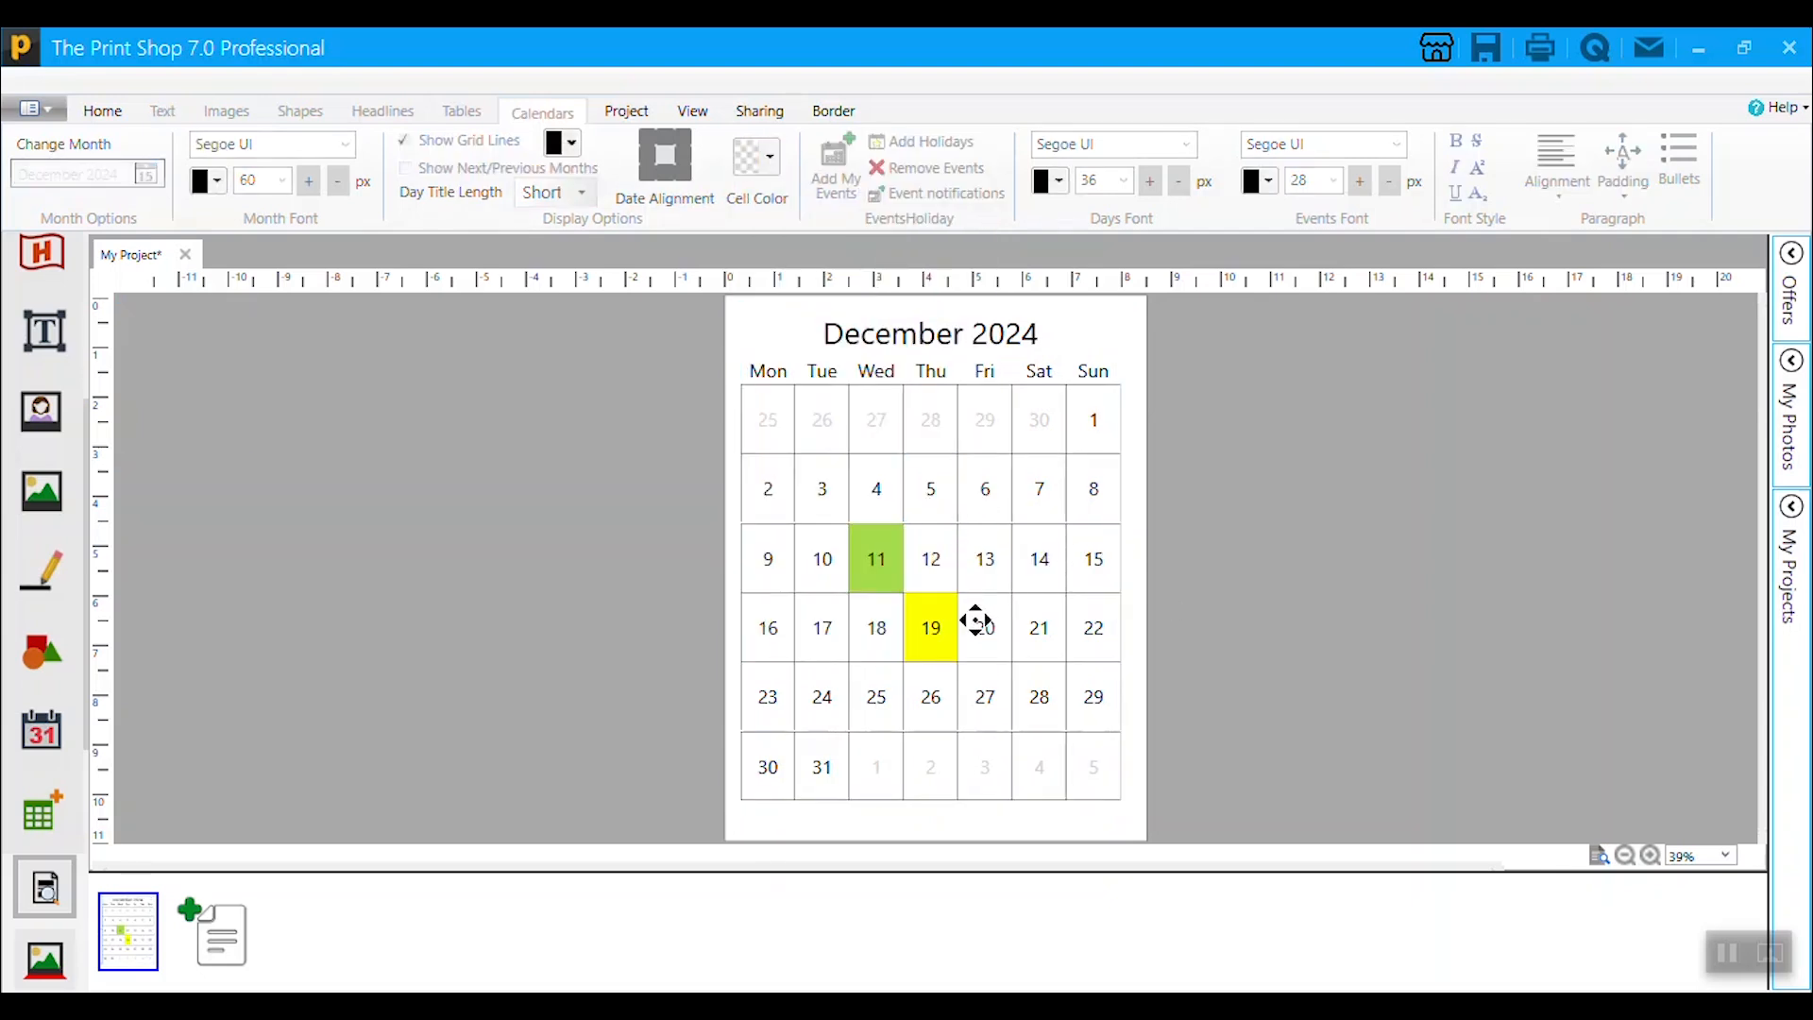
pyautogui.click(1017, 650)
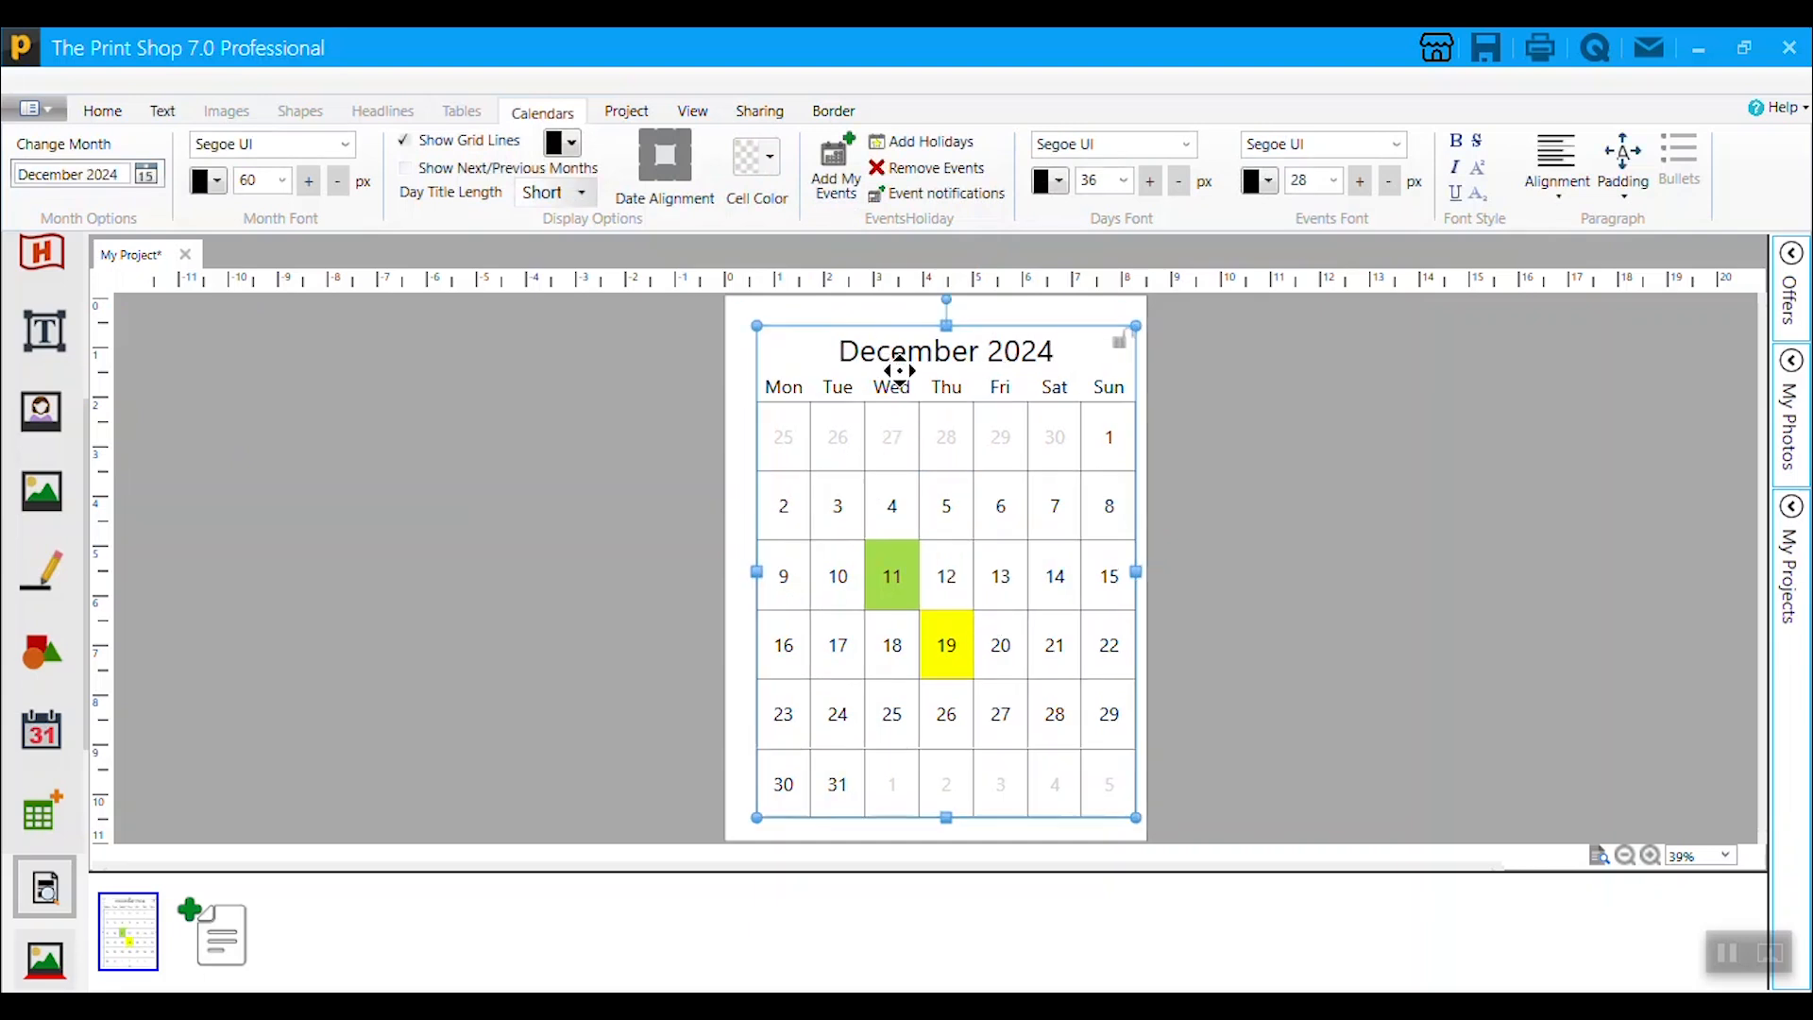
# Step: Try the Long and Shortest day title lengths for the calendar and return it to Short
pyautogui.click(579, 192)
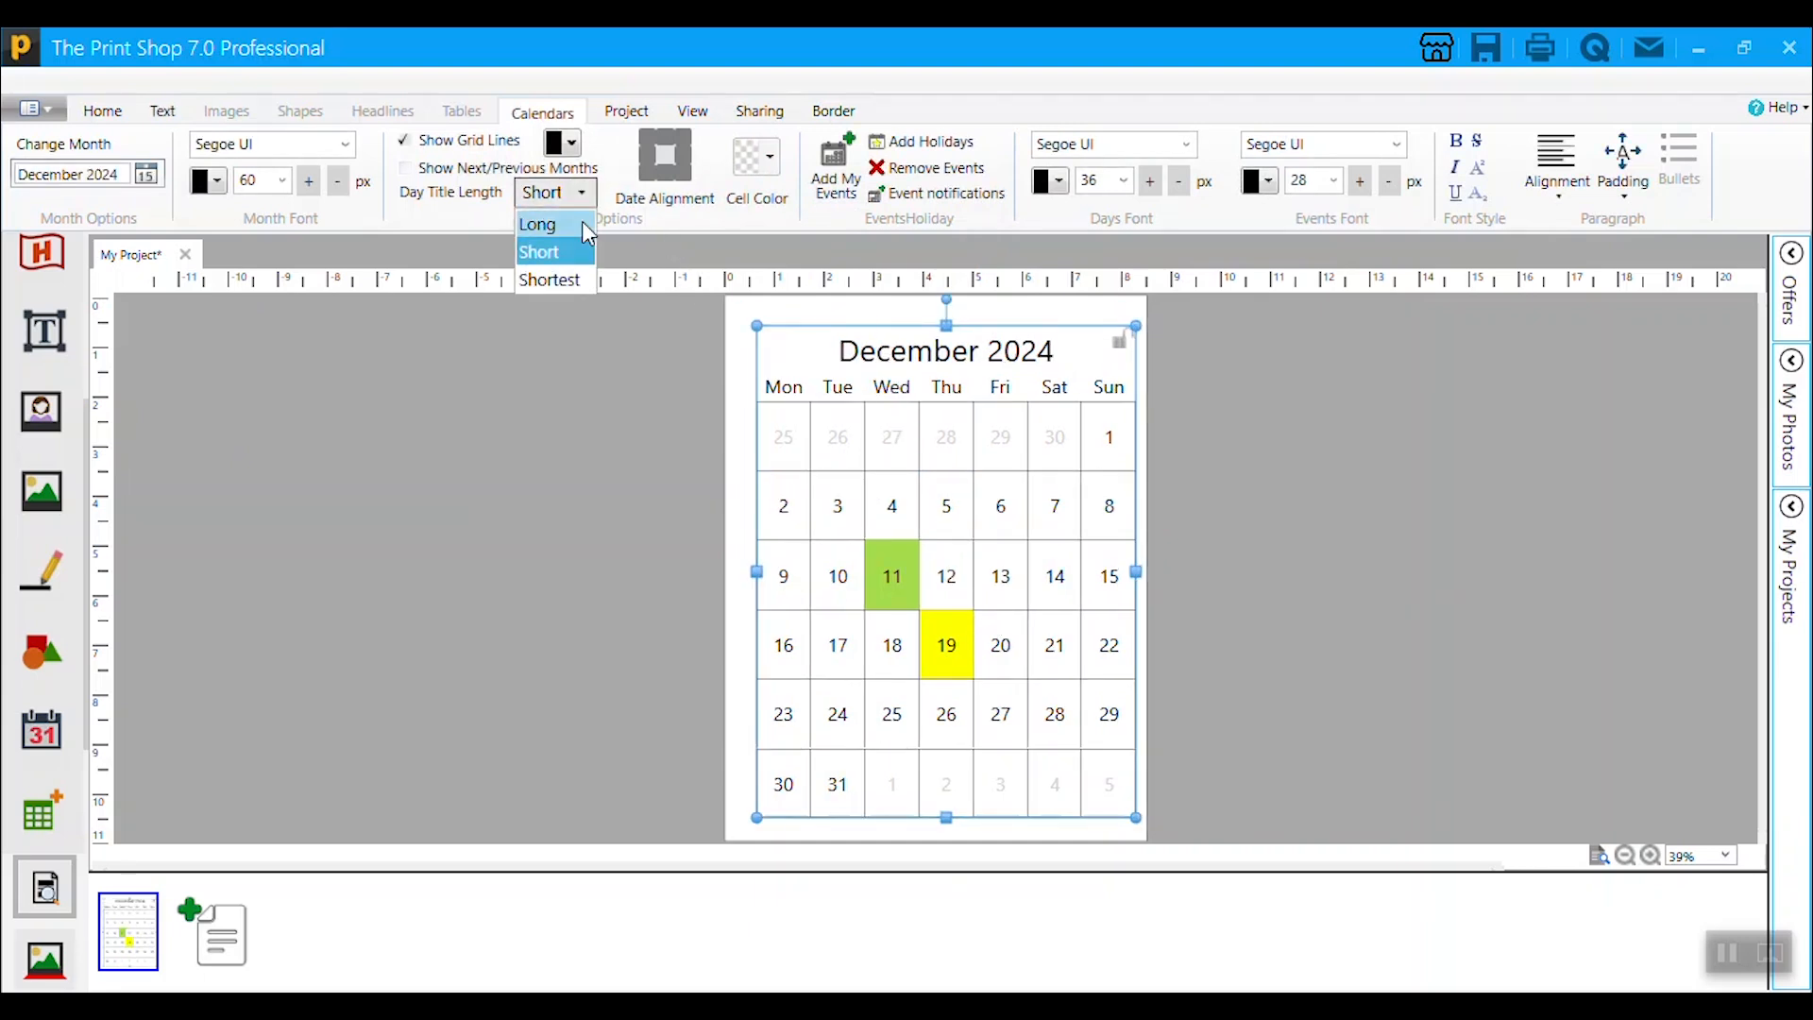
pyautogui.click(572, 223)
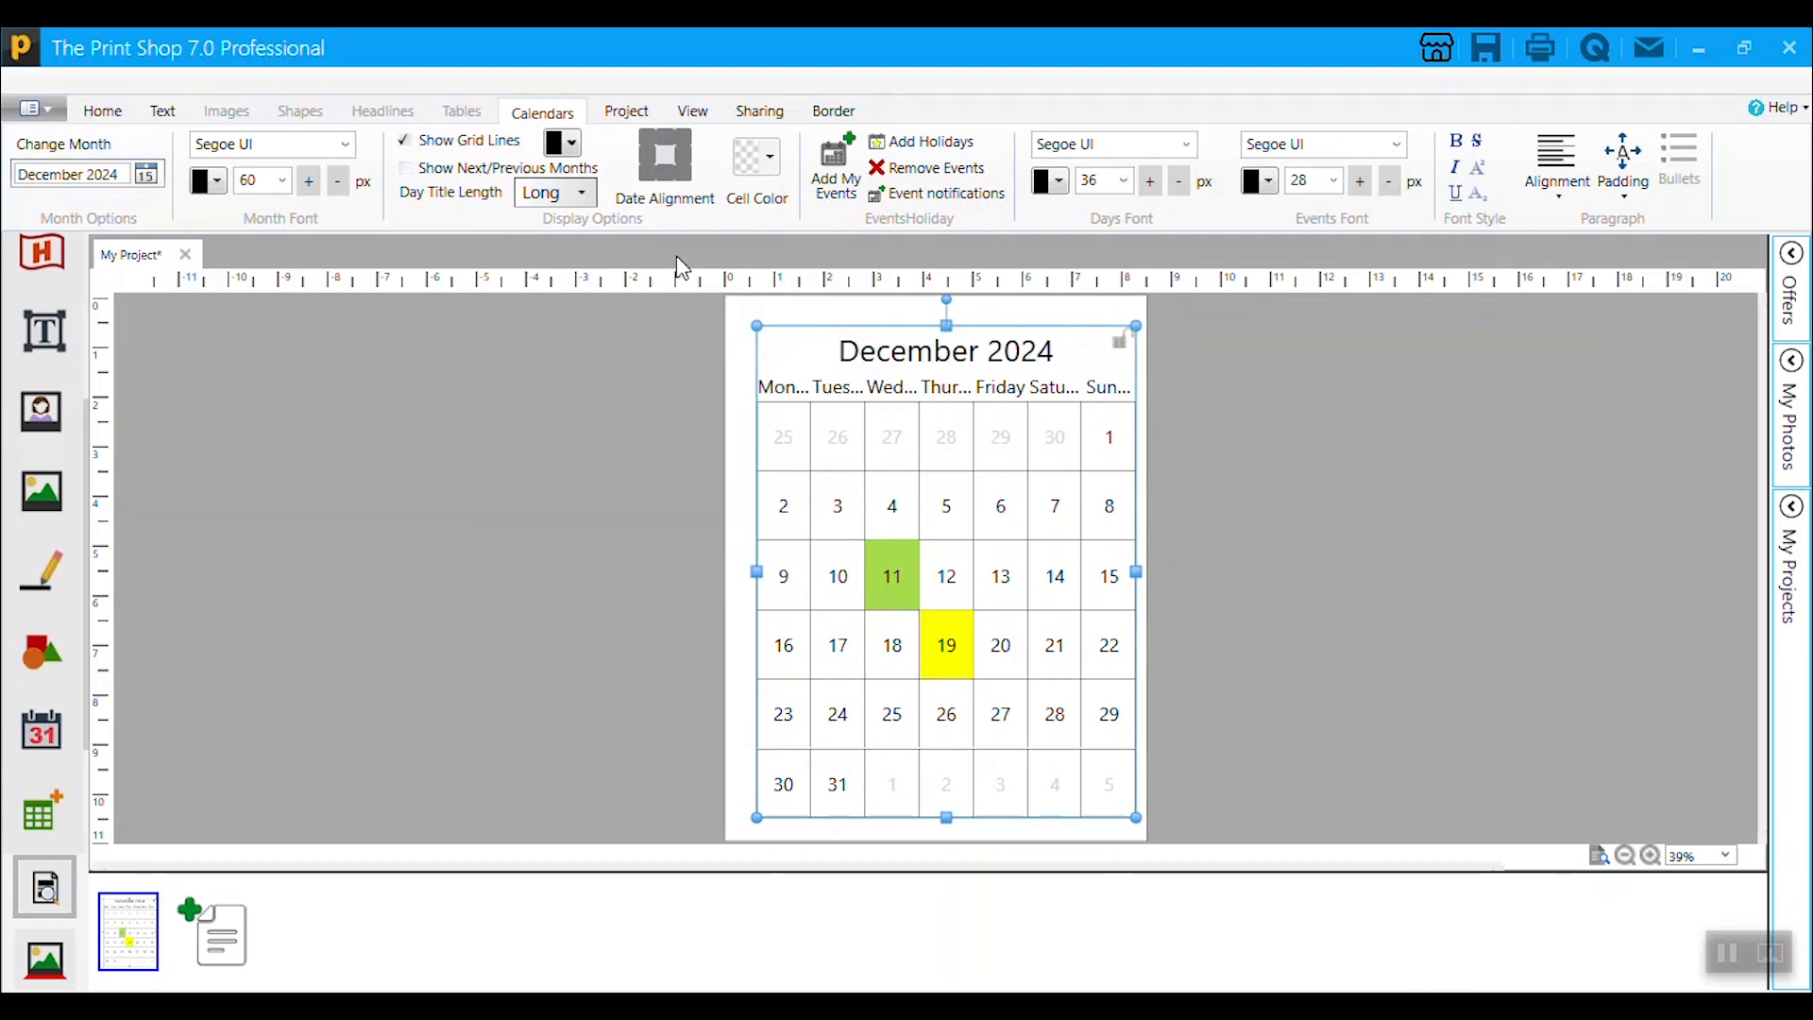
pyautogui.click(580, 192)
pyautogui.click(543, 252)
pyautogui.click(580, 193)
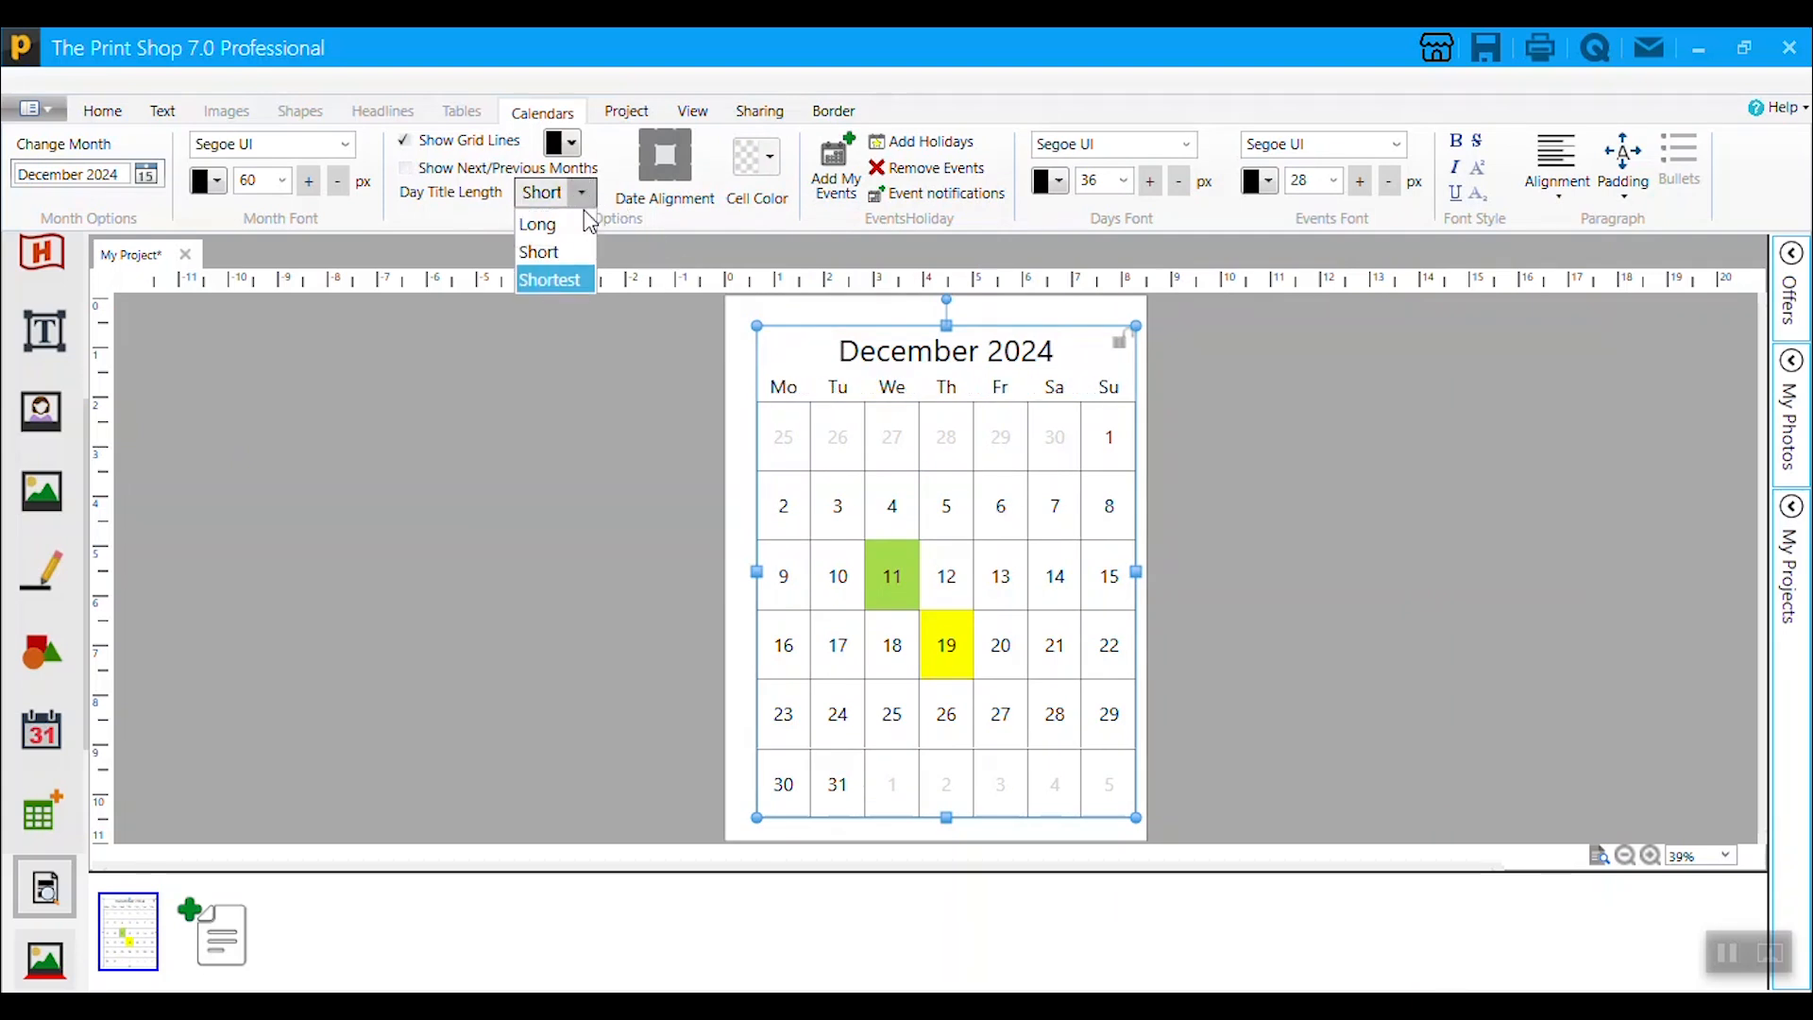
pyautogui.click(557, 251)
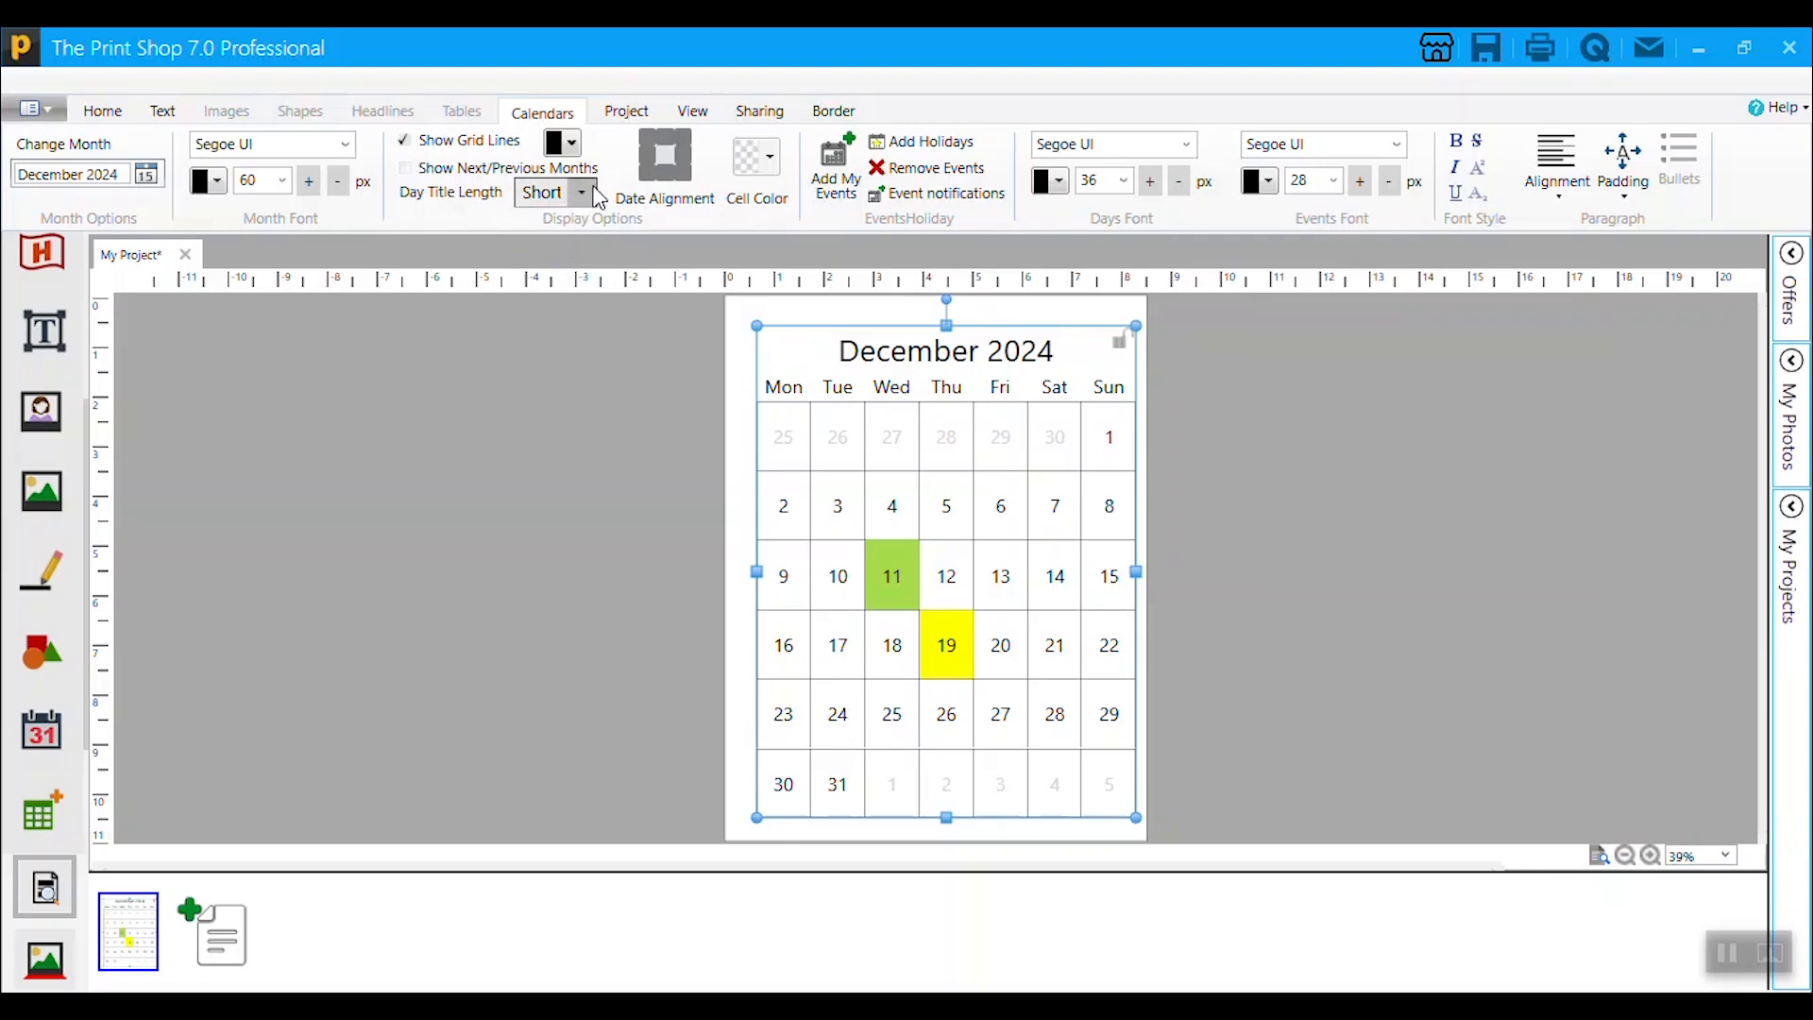
# Step: Try showing the next and previous months in the calendar and hiding its grid lines, restoring both settings
pyautogui.click(408, 169)
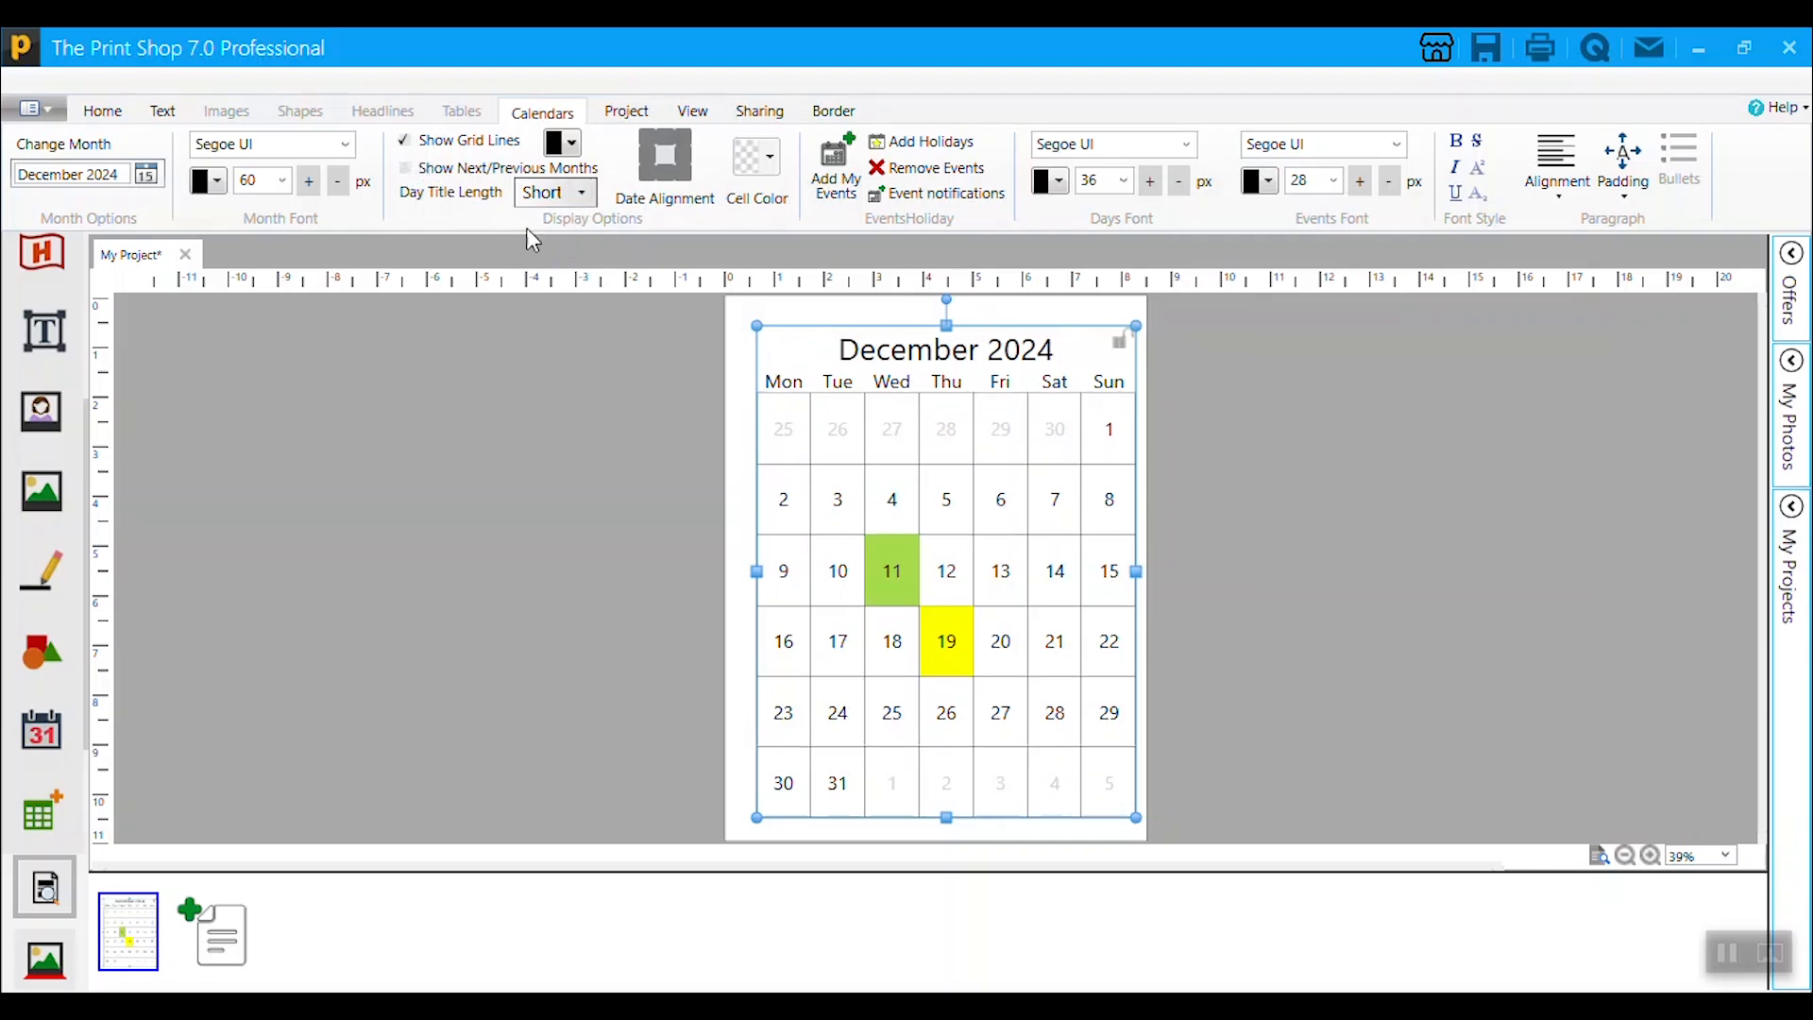
pyautogui.click(408, 175)
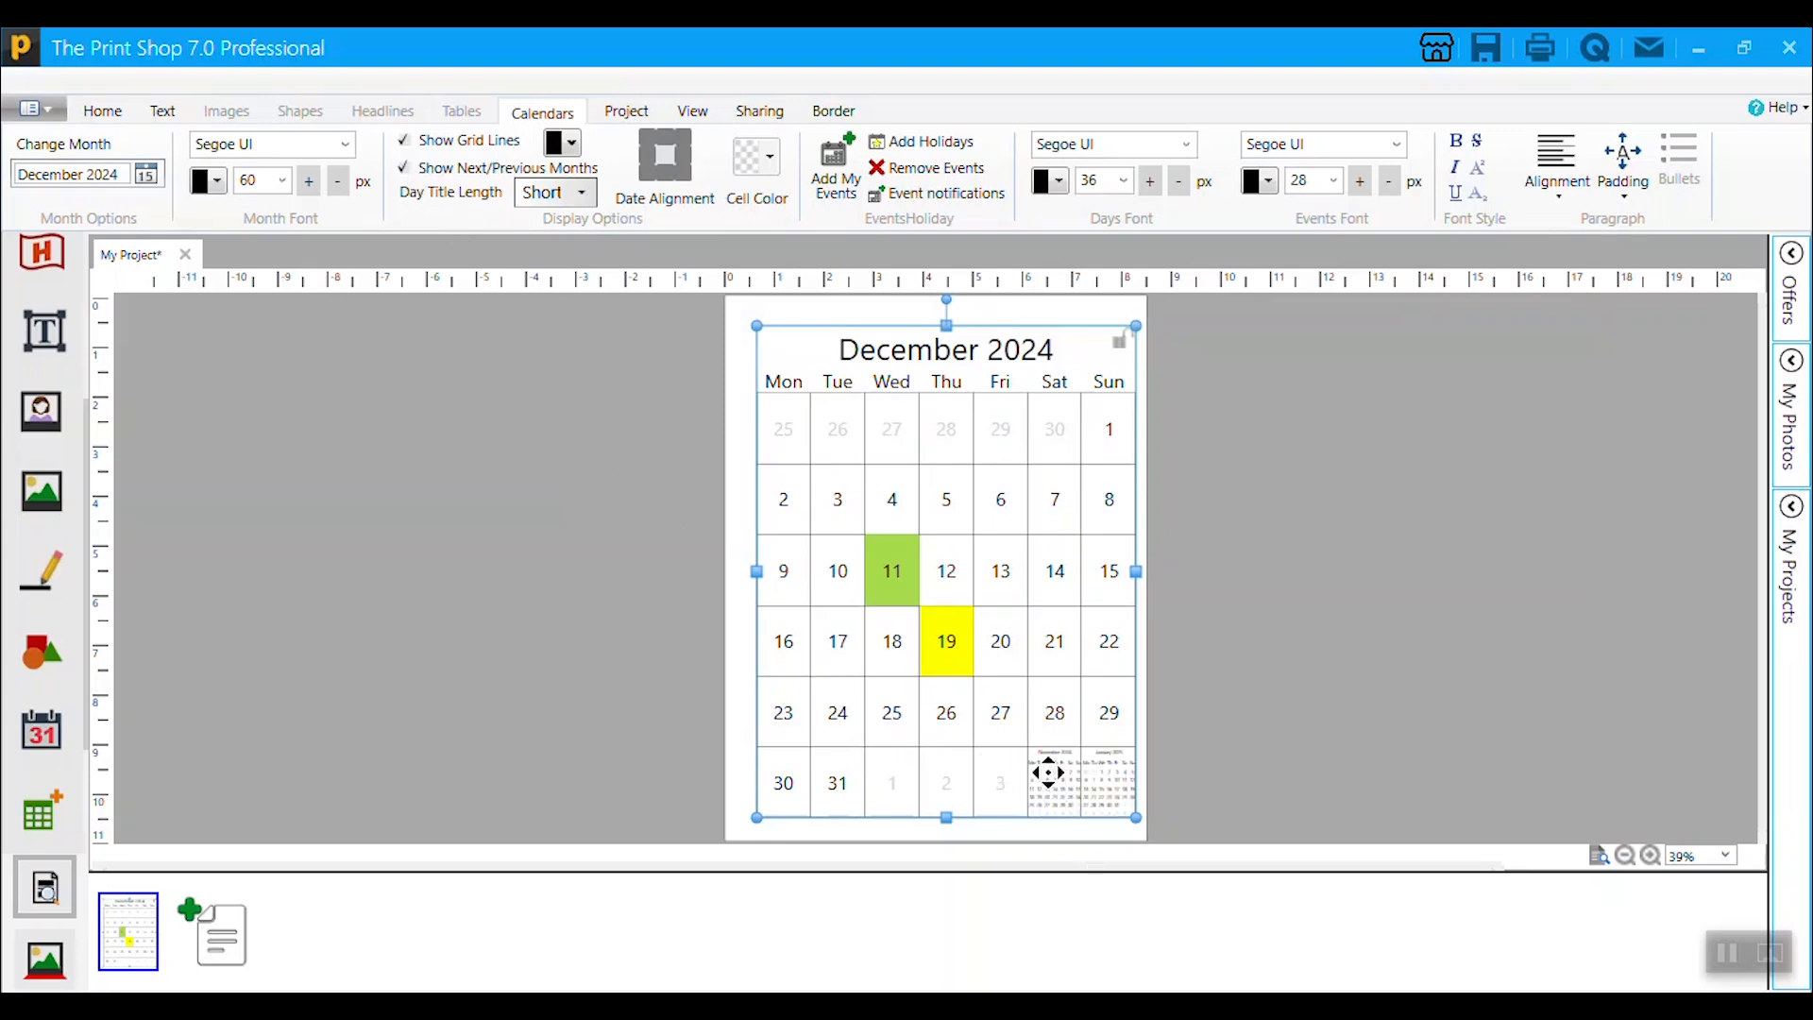
pyautogui.click(407, 169)
pyautogui.click(407, 147)
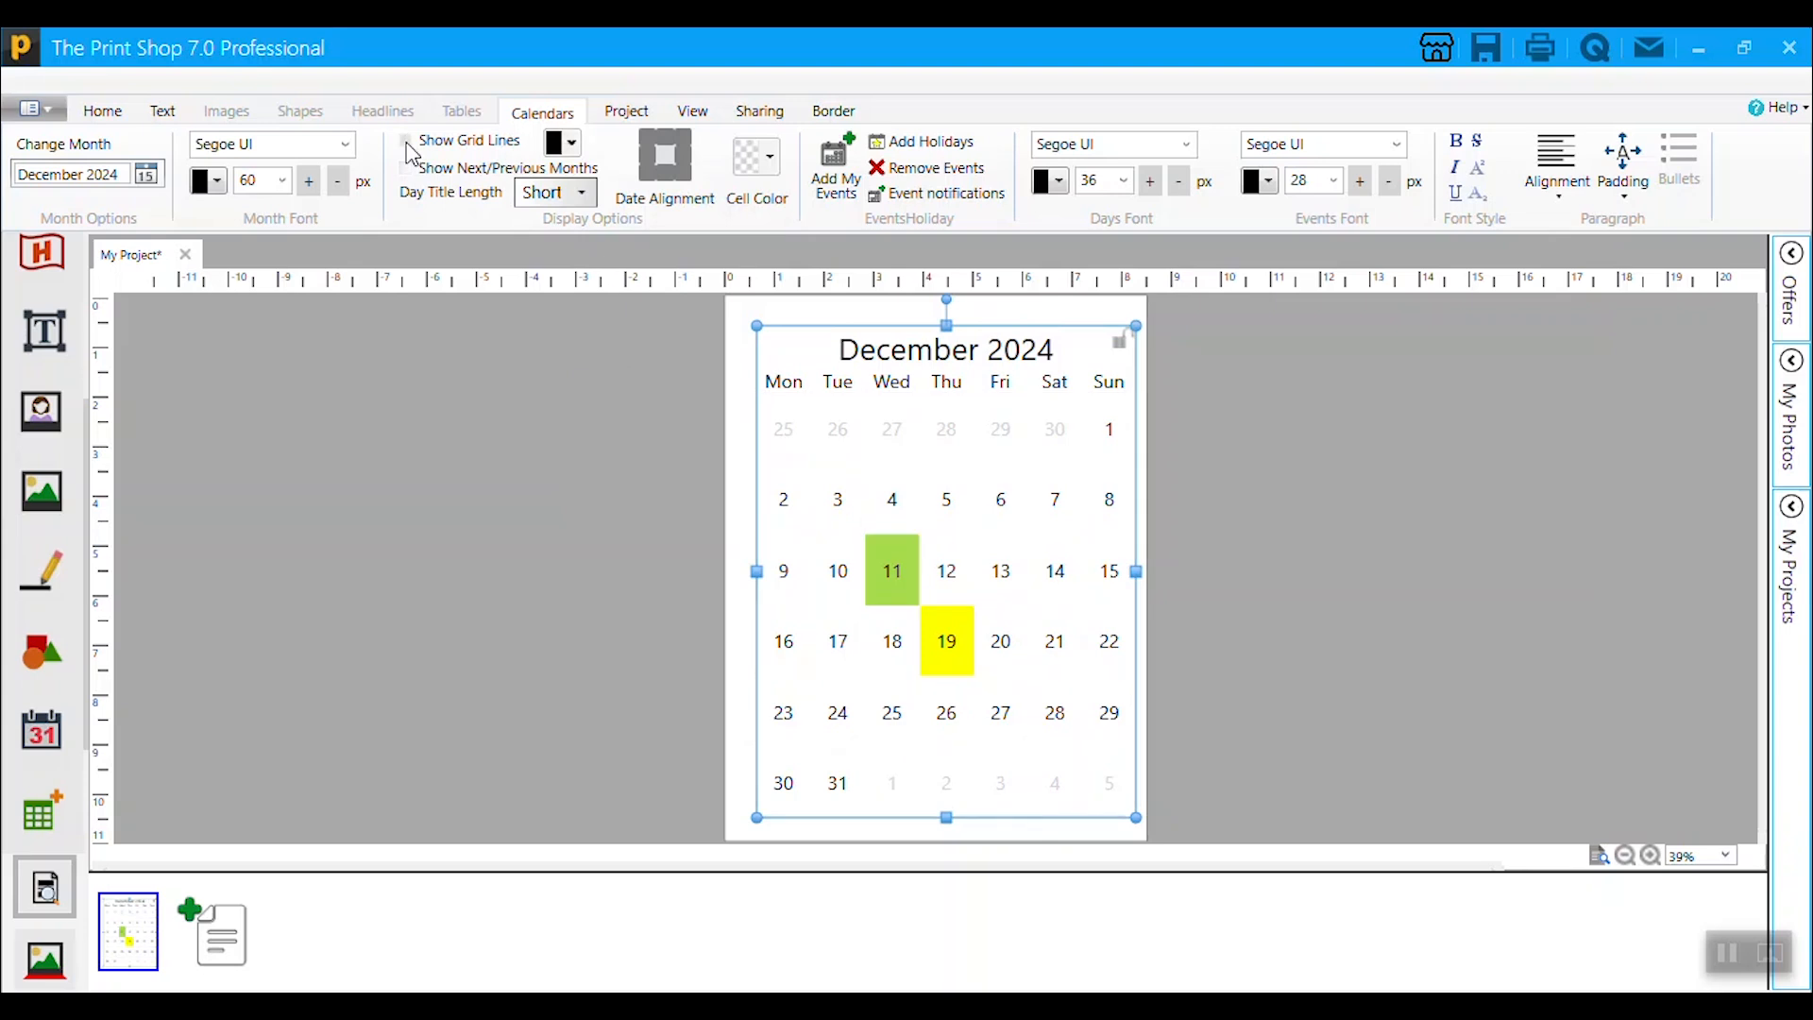
pyautogui.click(407, 147)
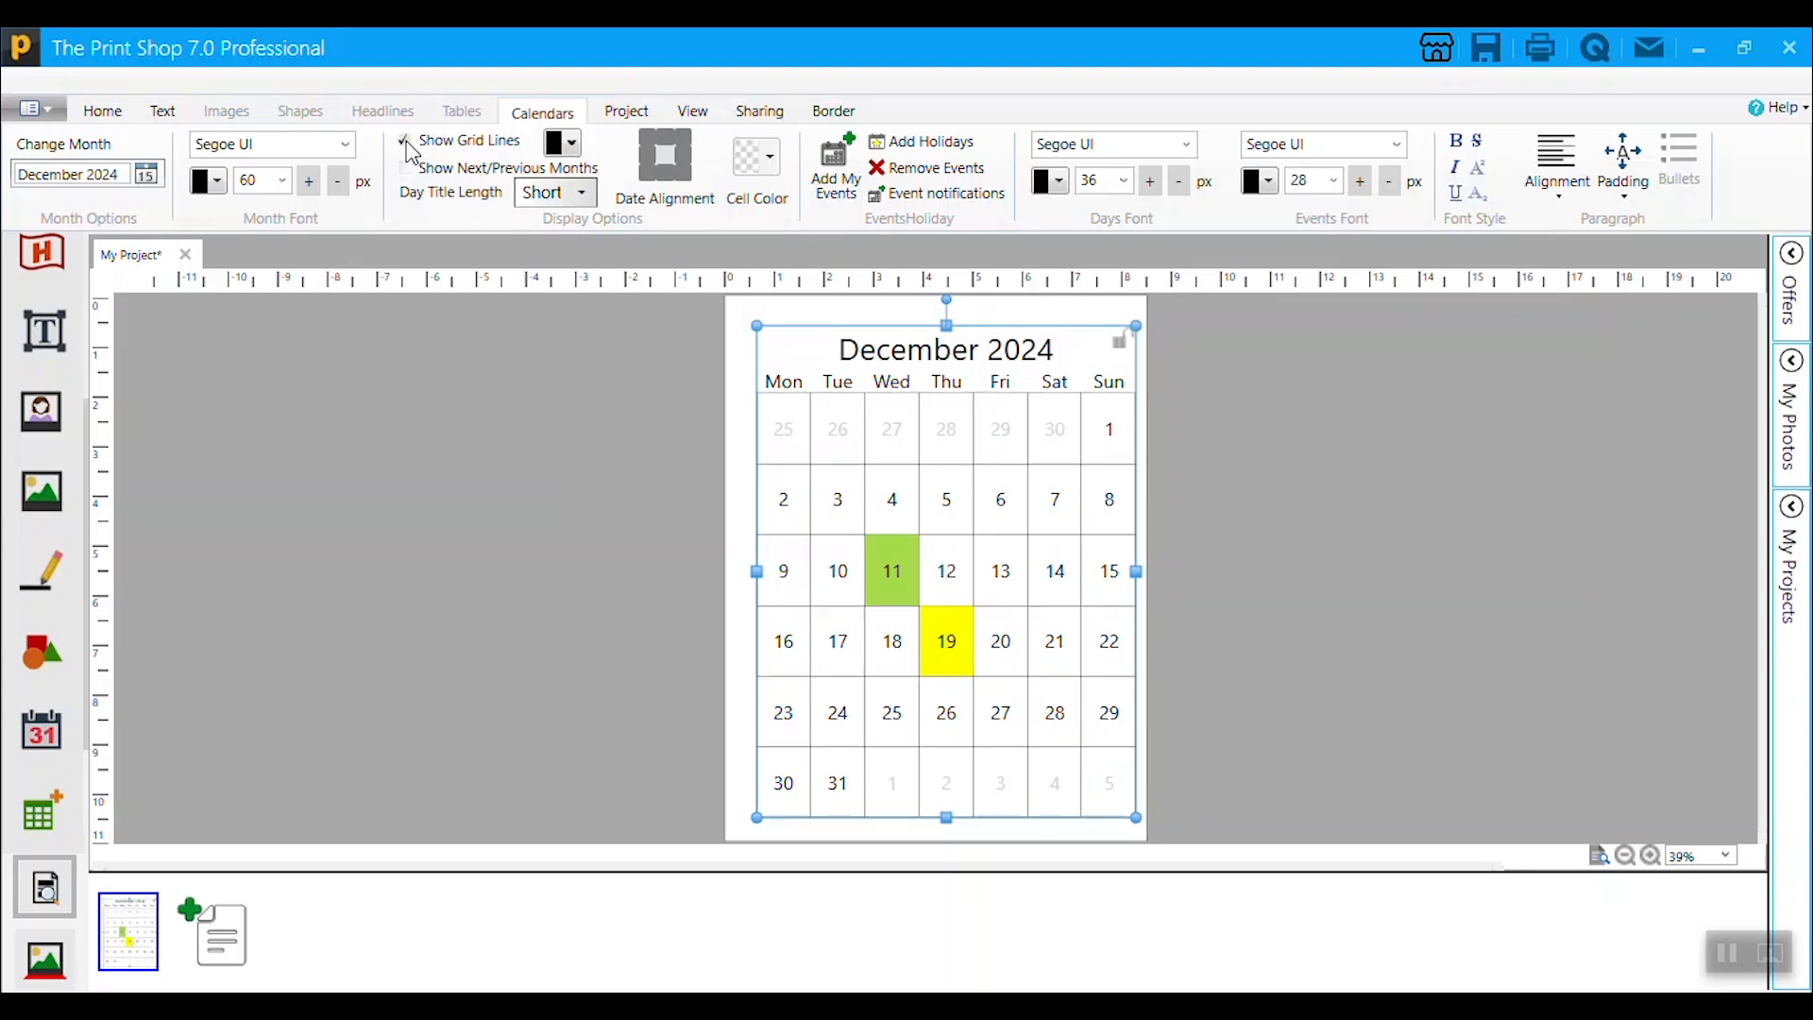
# Step: Colour the calendar's grid lines orange and its month title pink, and deselect the calendar
pyautogui.click(571, 144)
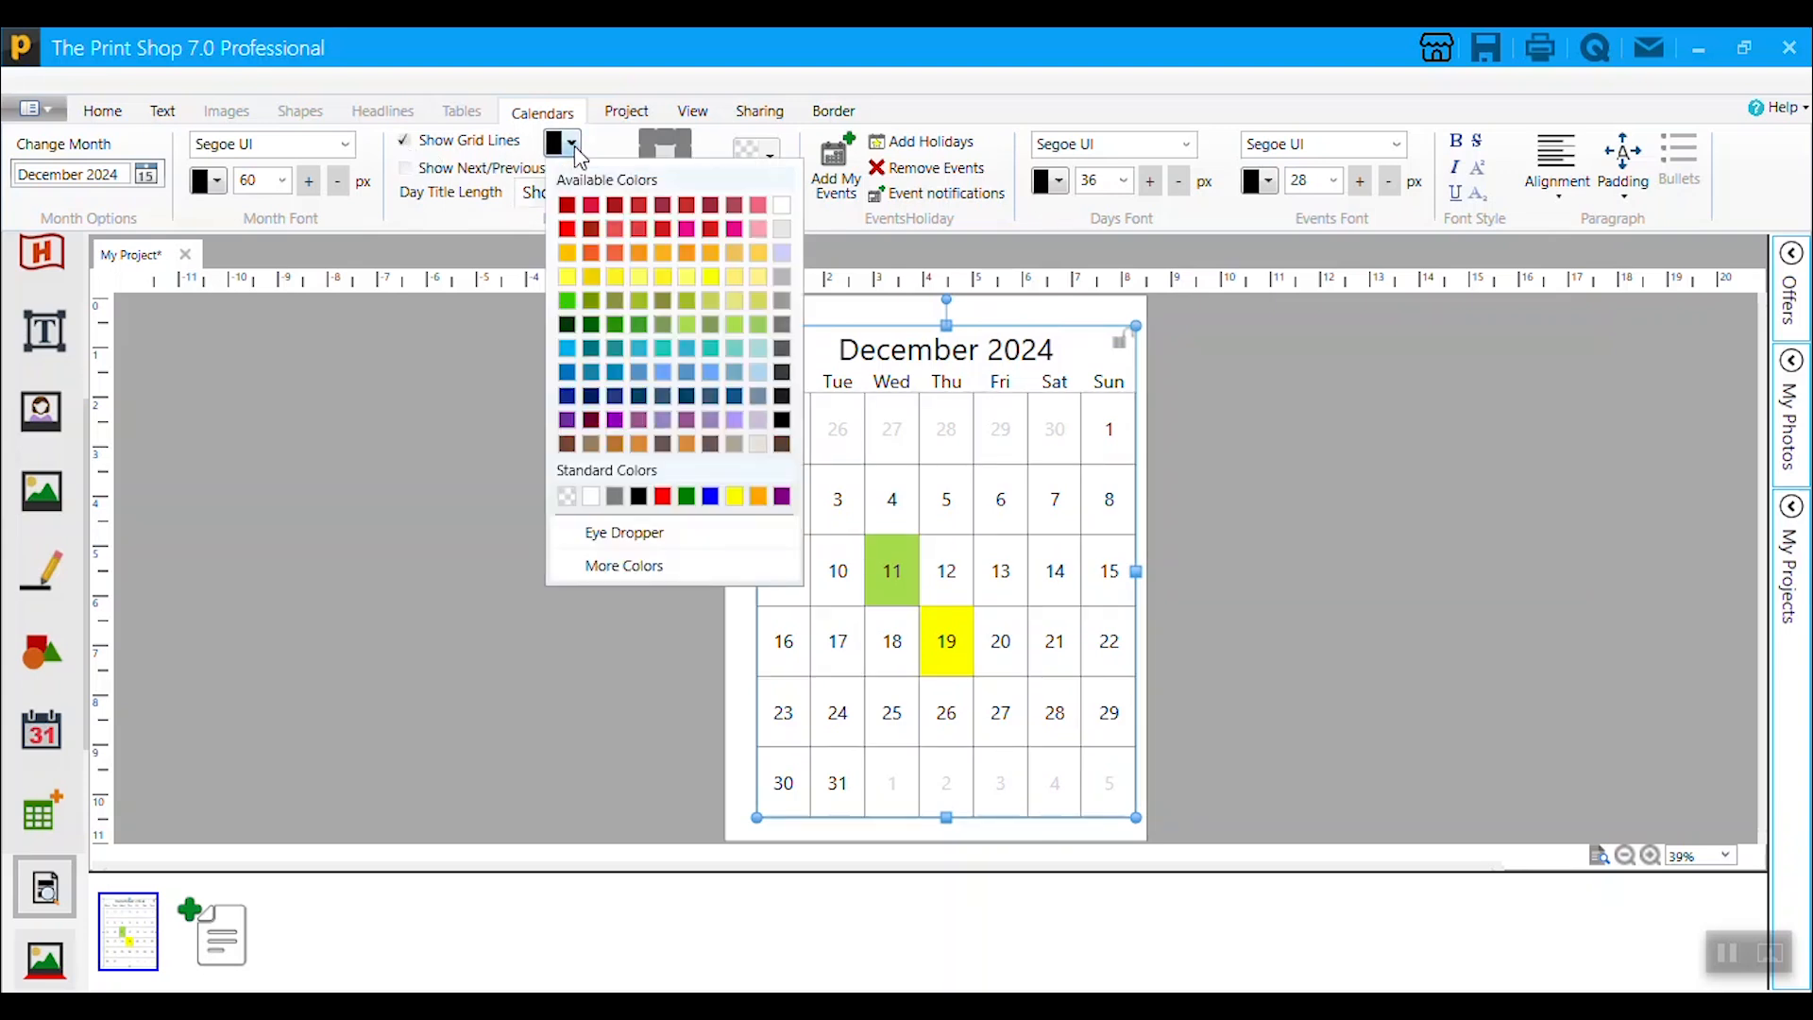
pyautogui.click(599, 251)
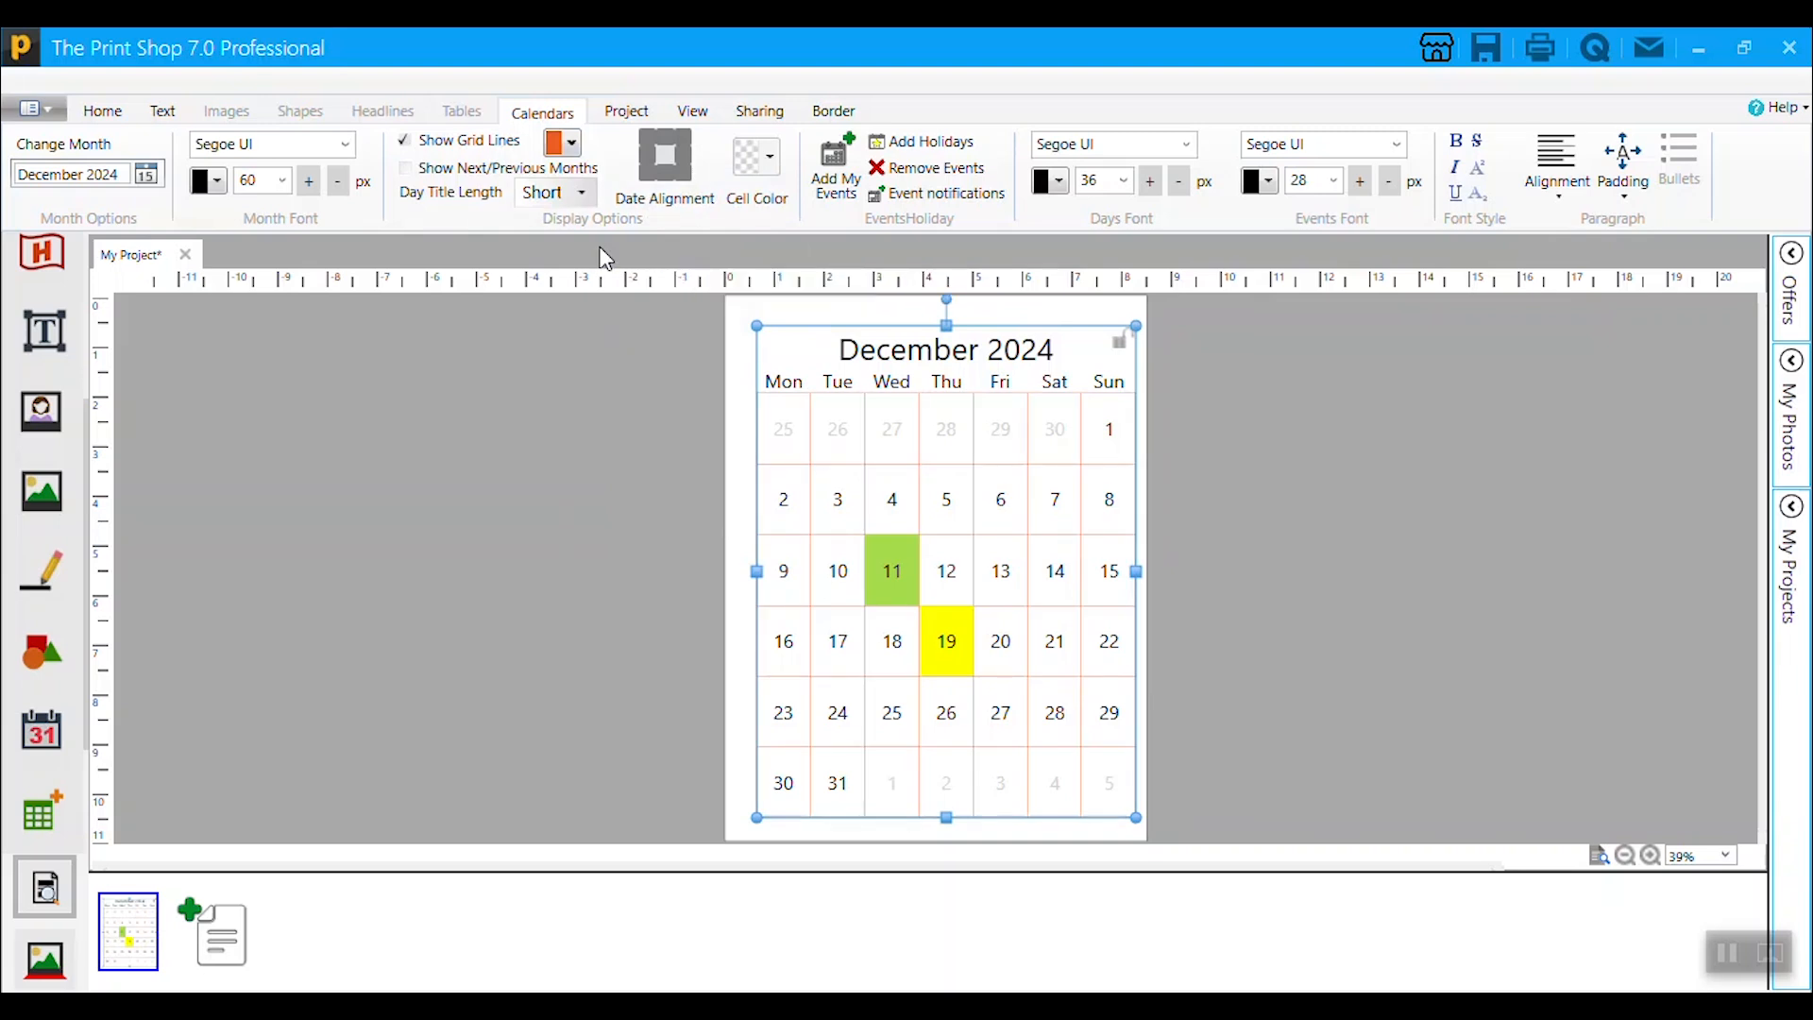
pyautogui.click(218, 182)
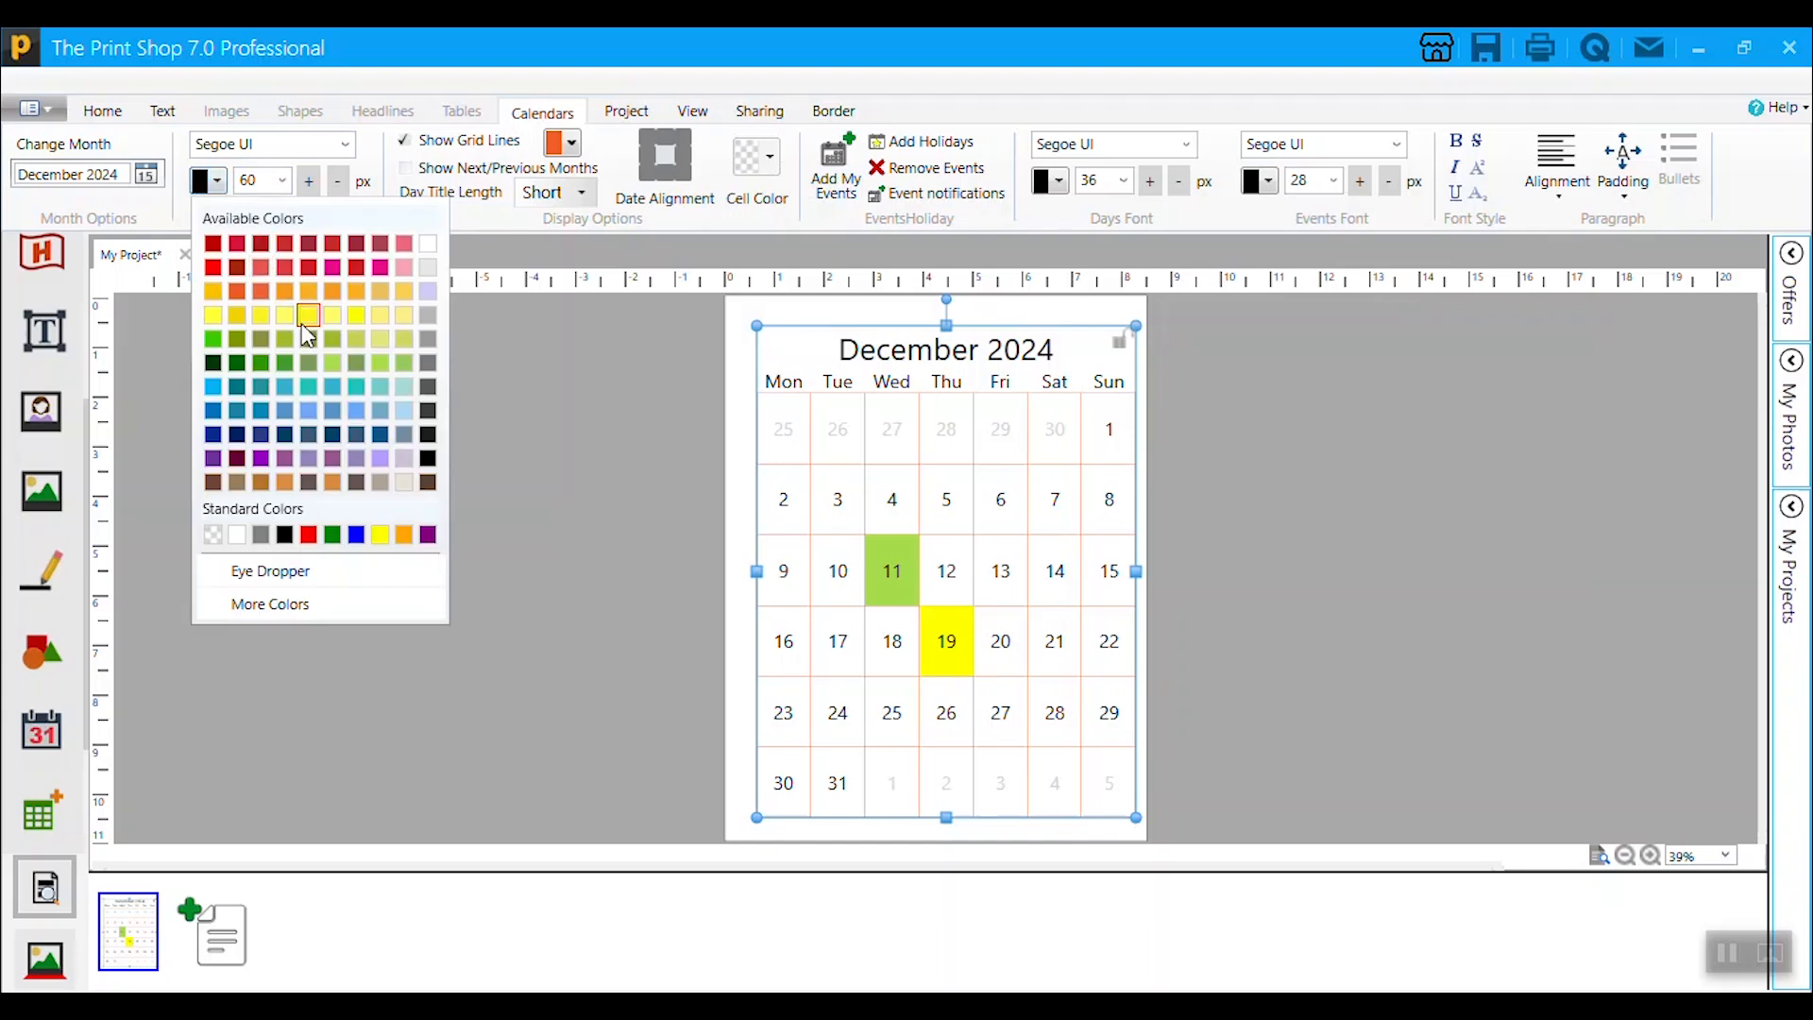
pyautogui.click(385, 269)
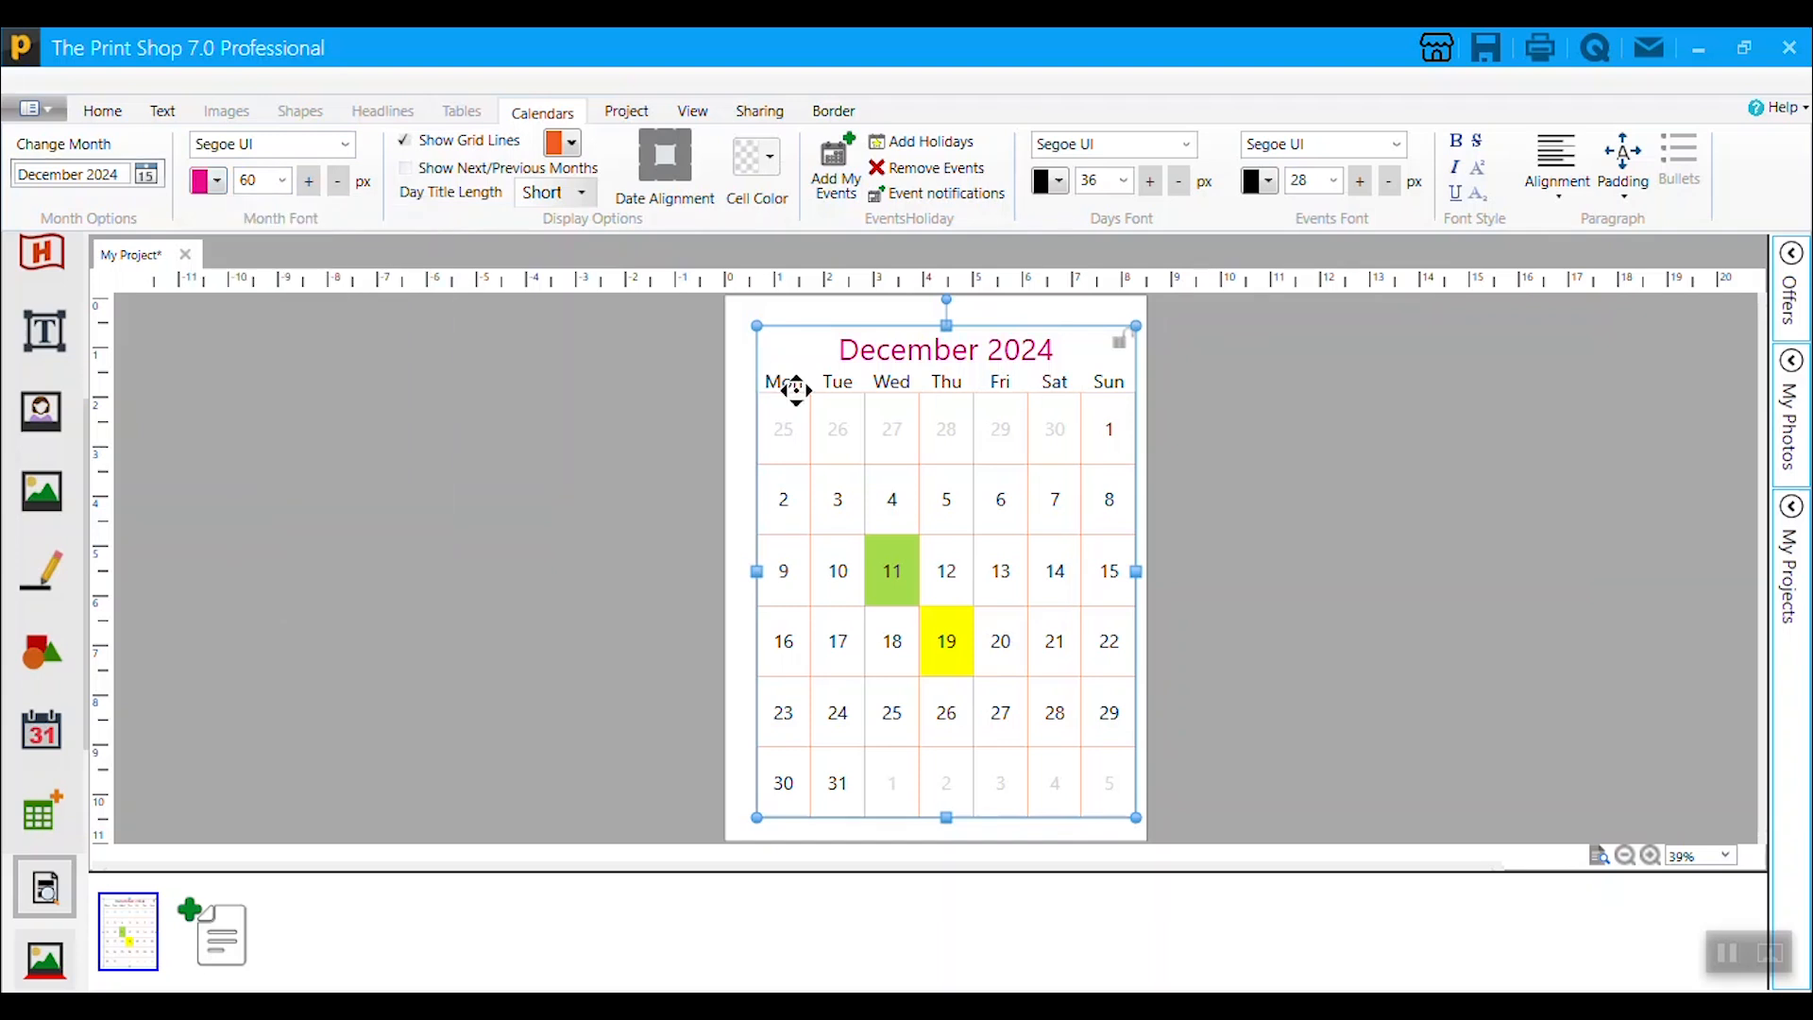
pyautogui.click(1277, 532)
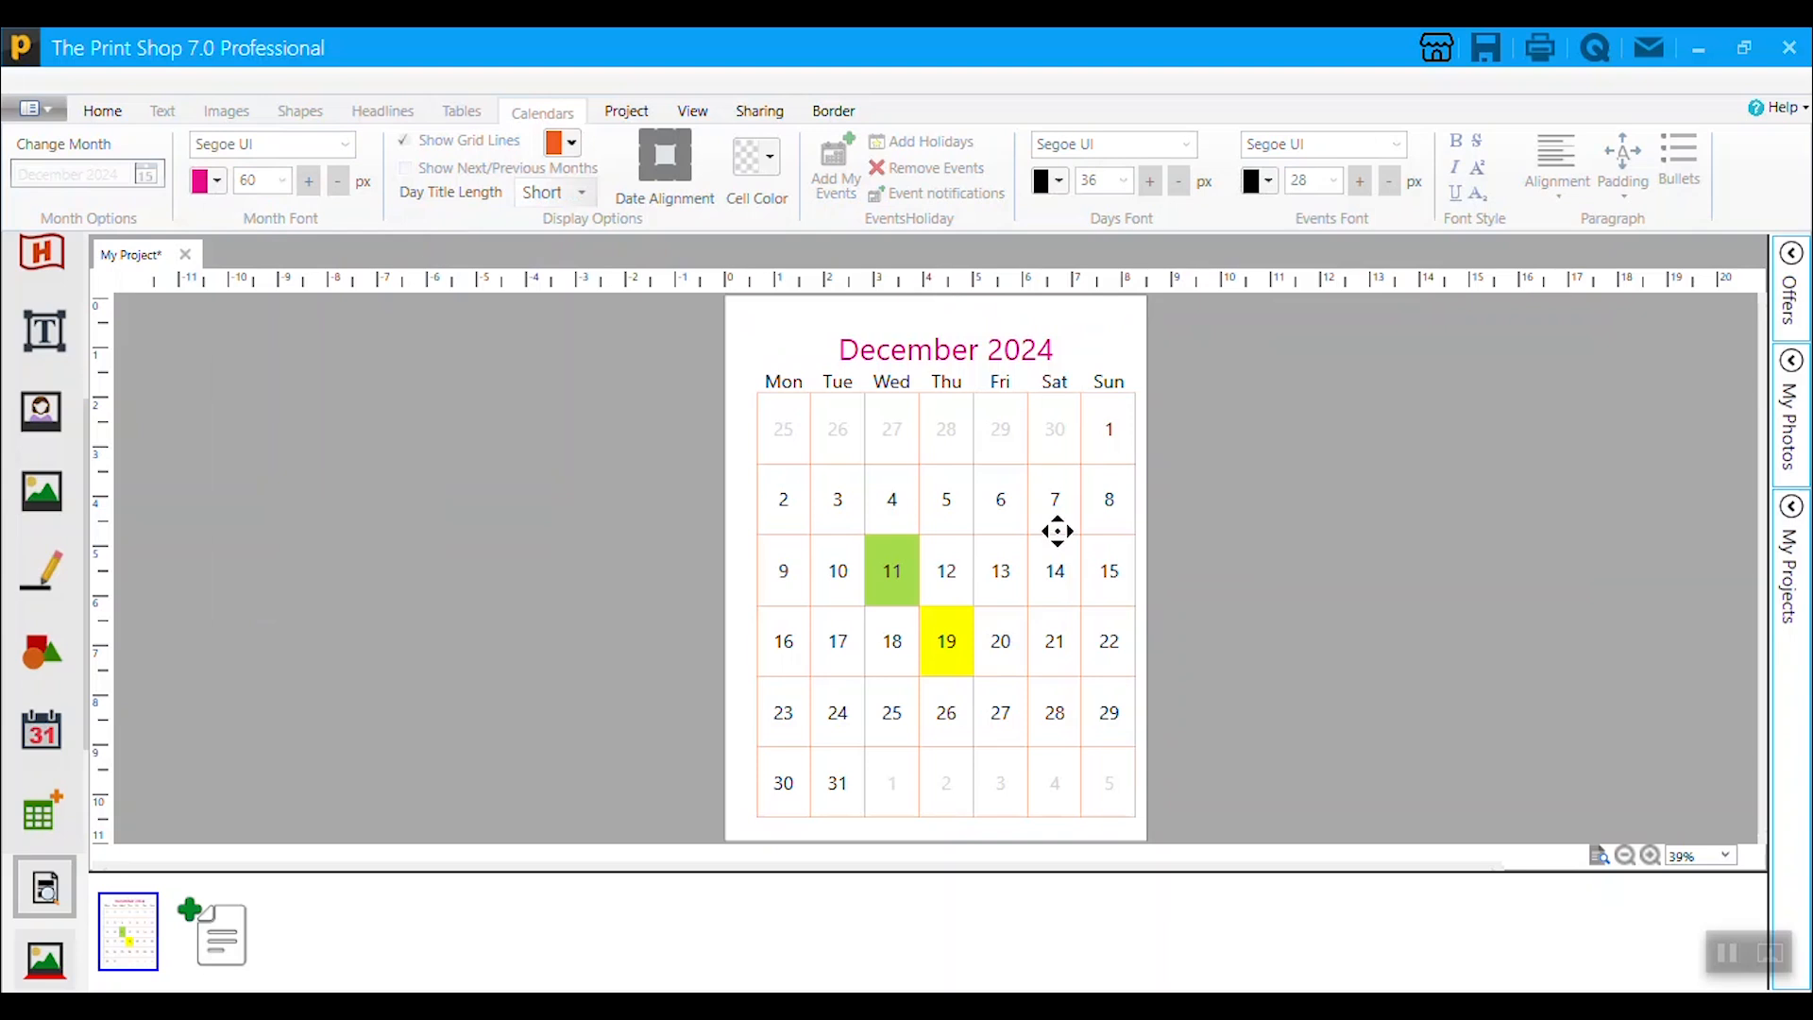
# Step: Shift the December 2024 calendar slightly left to centre it on the page and deselect it
pyautogui.click(1057, 531)
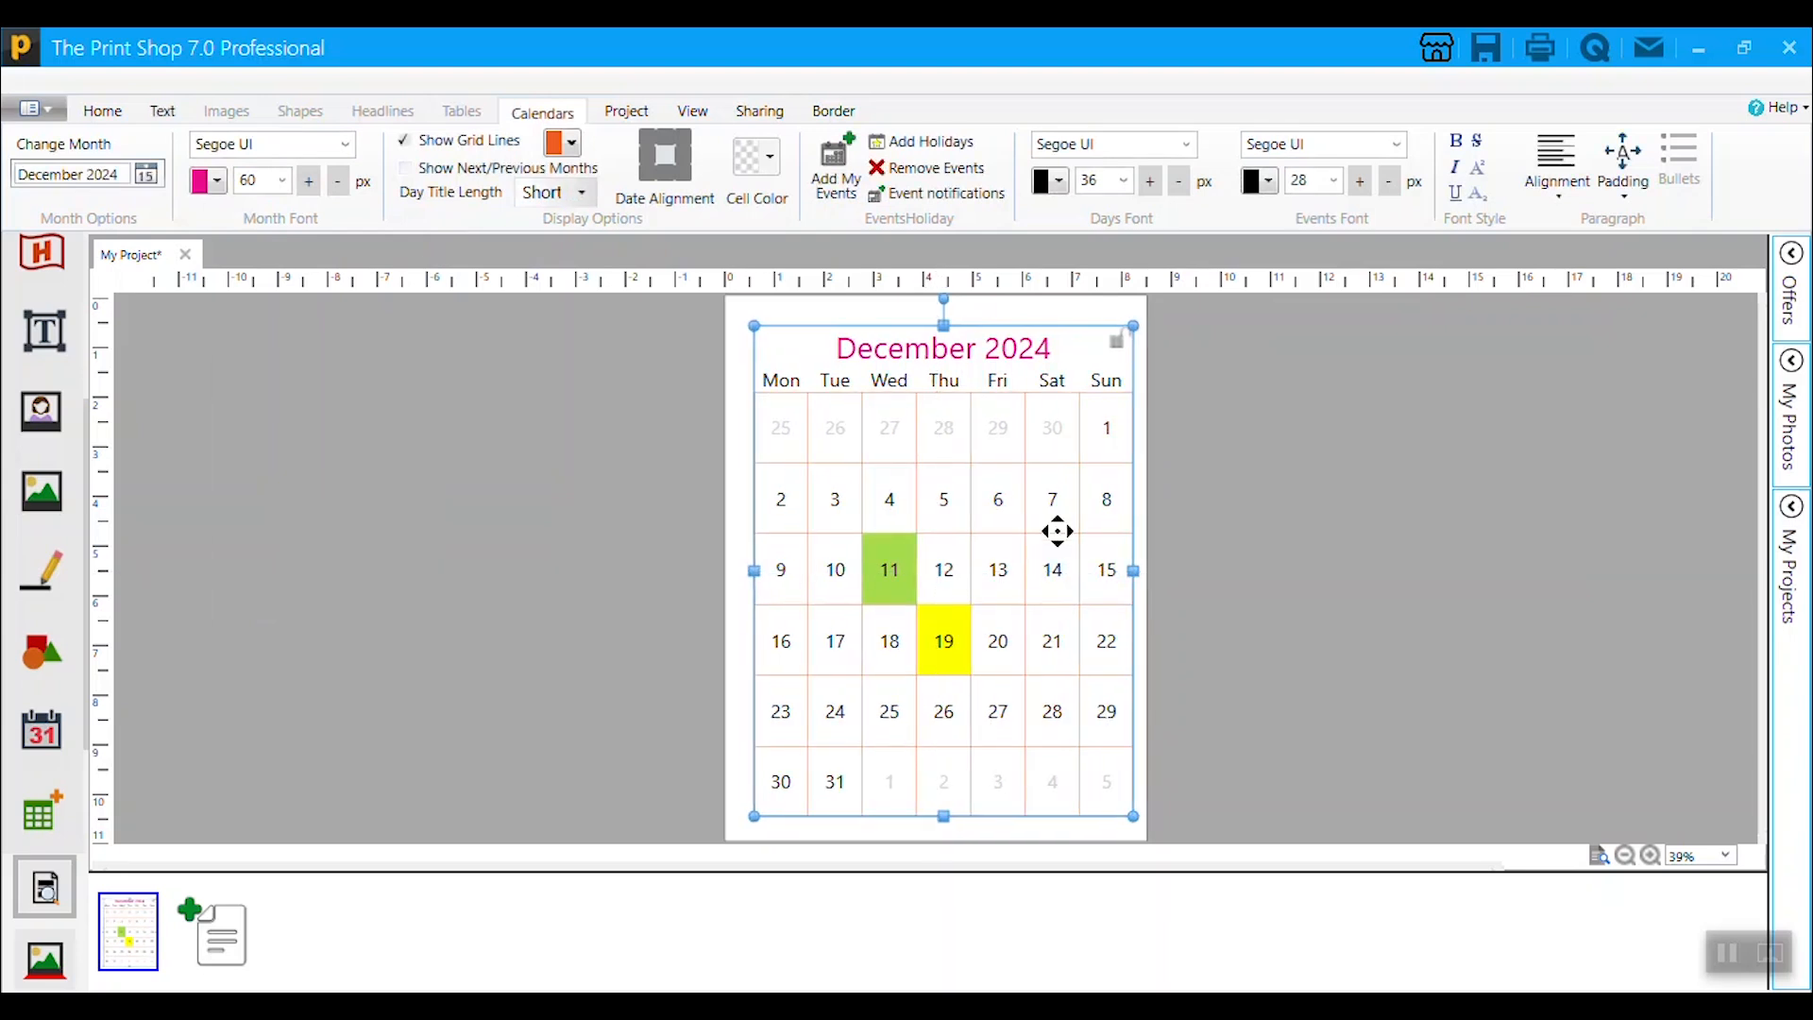
pyautogui.click(1306, 486)
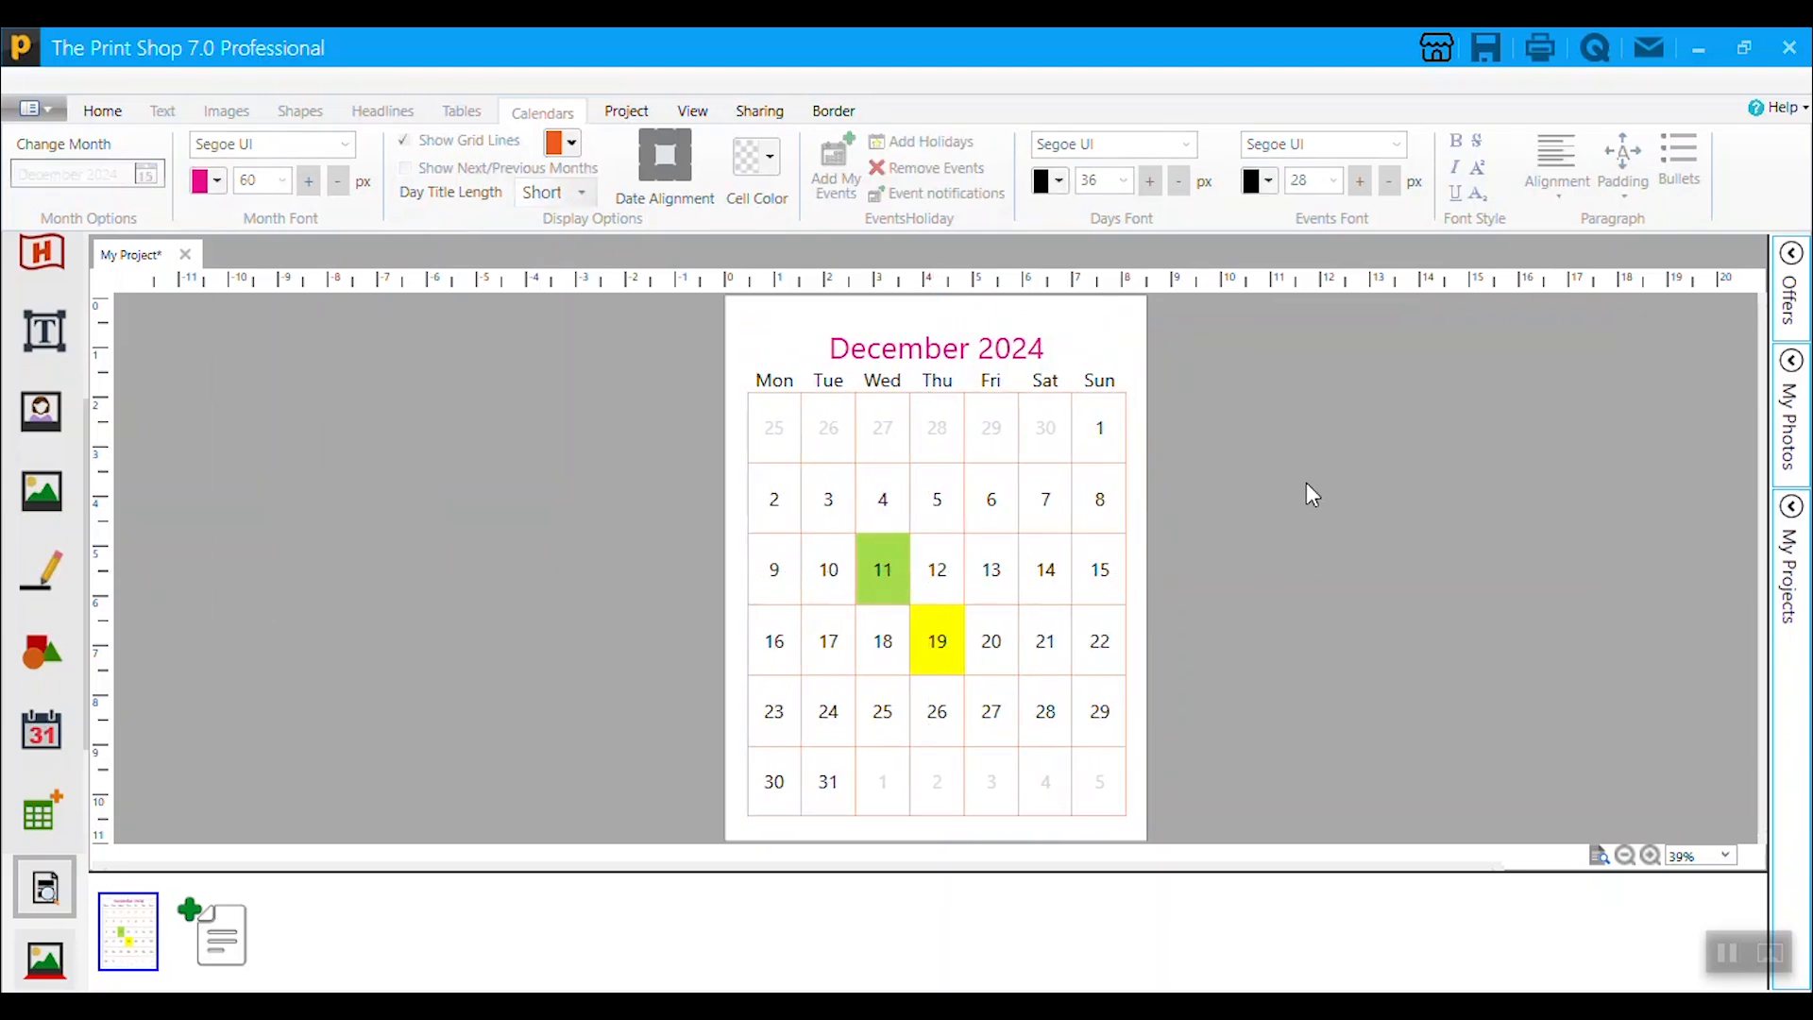
# Step: Add the US Holidays set to the December 2024 calendar
pyautogui.click(1007, 434)
pyautogui.click(921, 142)
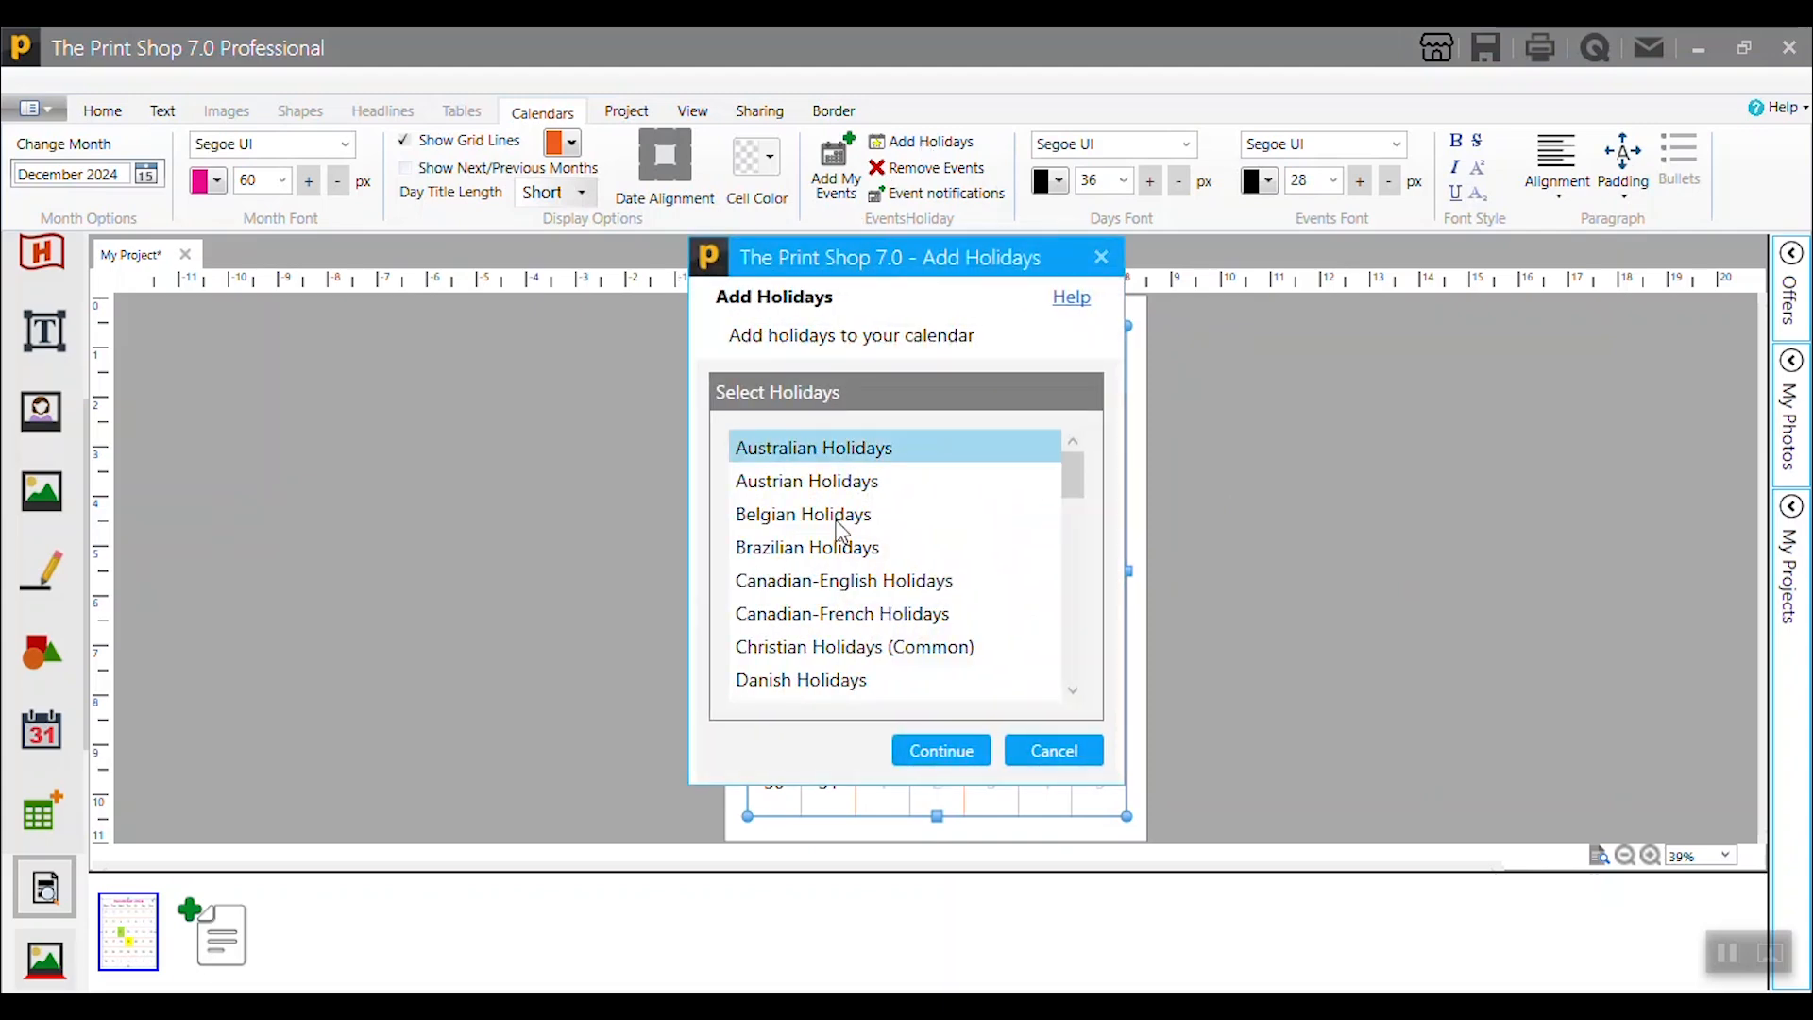
pyautogui.scroll(-3, 850, 567)
pyautogui.scroll(-7, 850, 575)
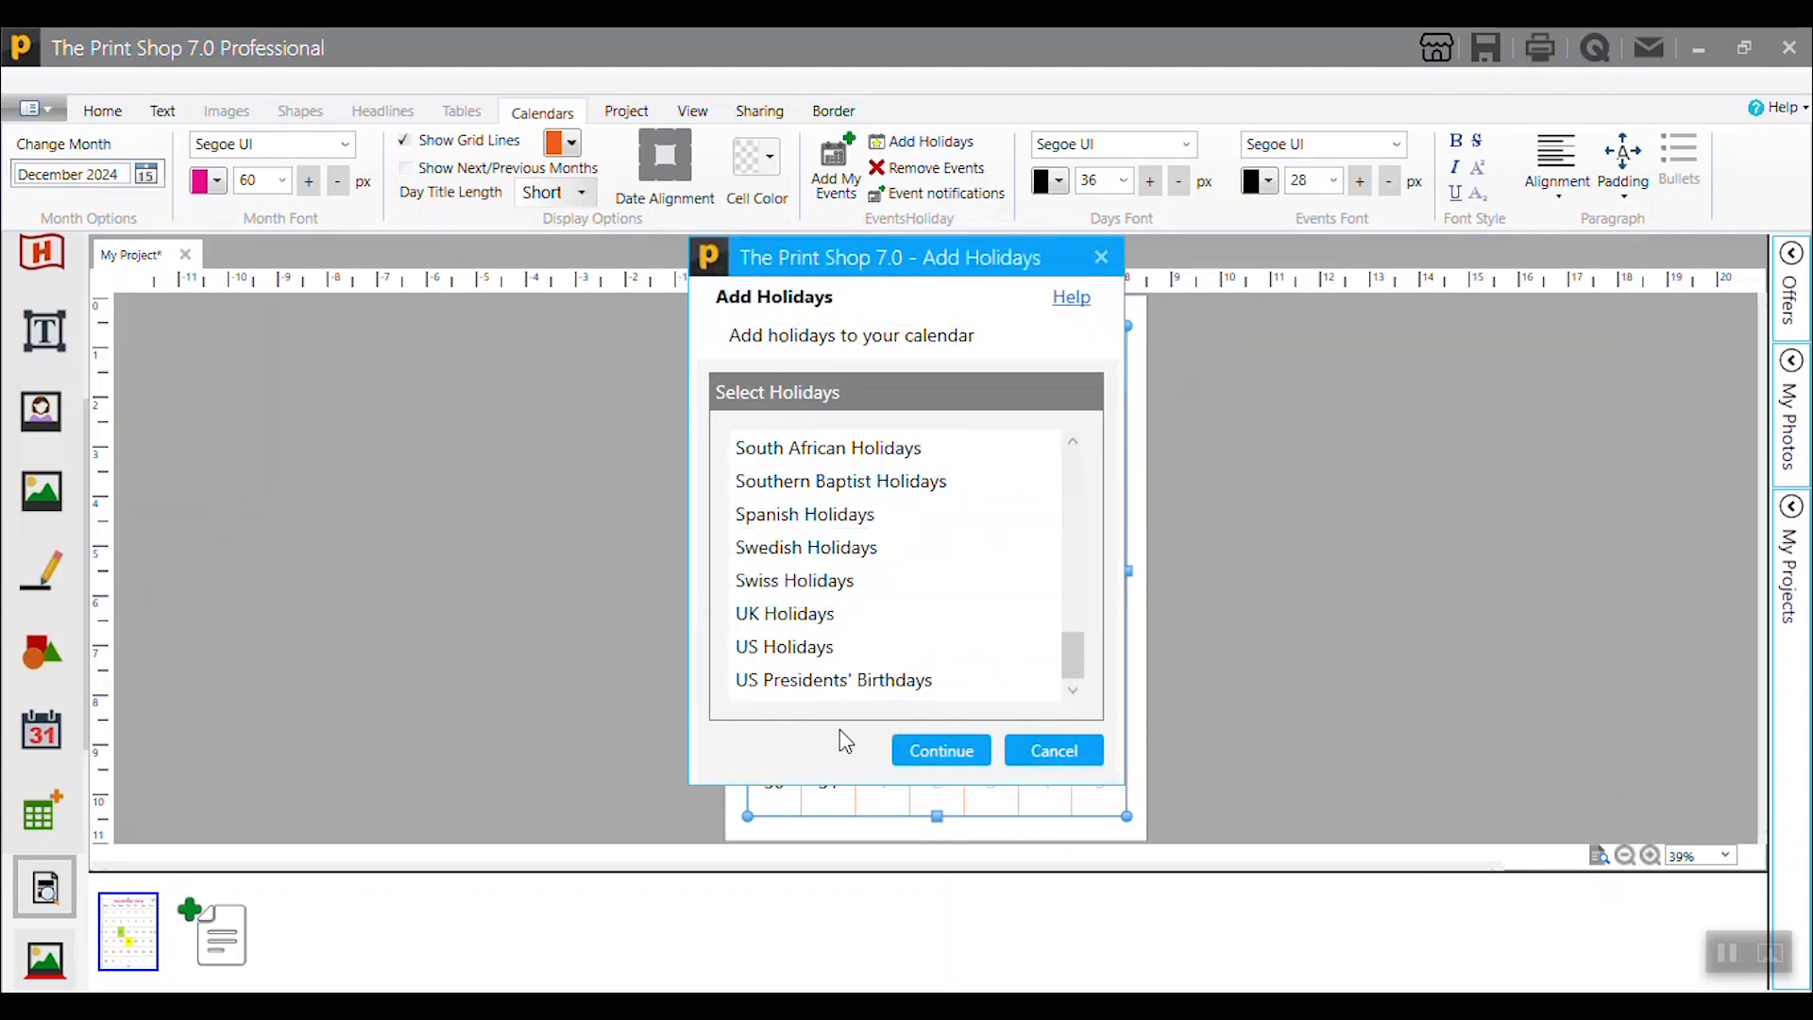
pyautogui.scroll(2, 834, 501)
pyautogui.scroll(8, 831, 491)
pyautogui.scroll(-7, 831, 491)
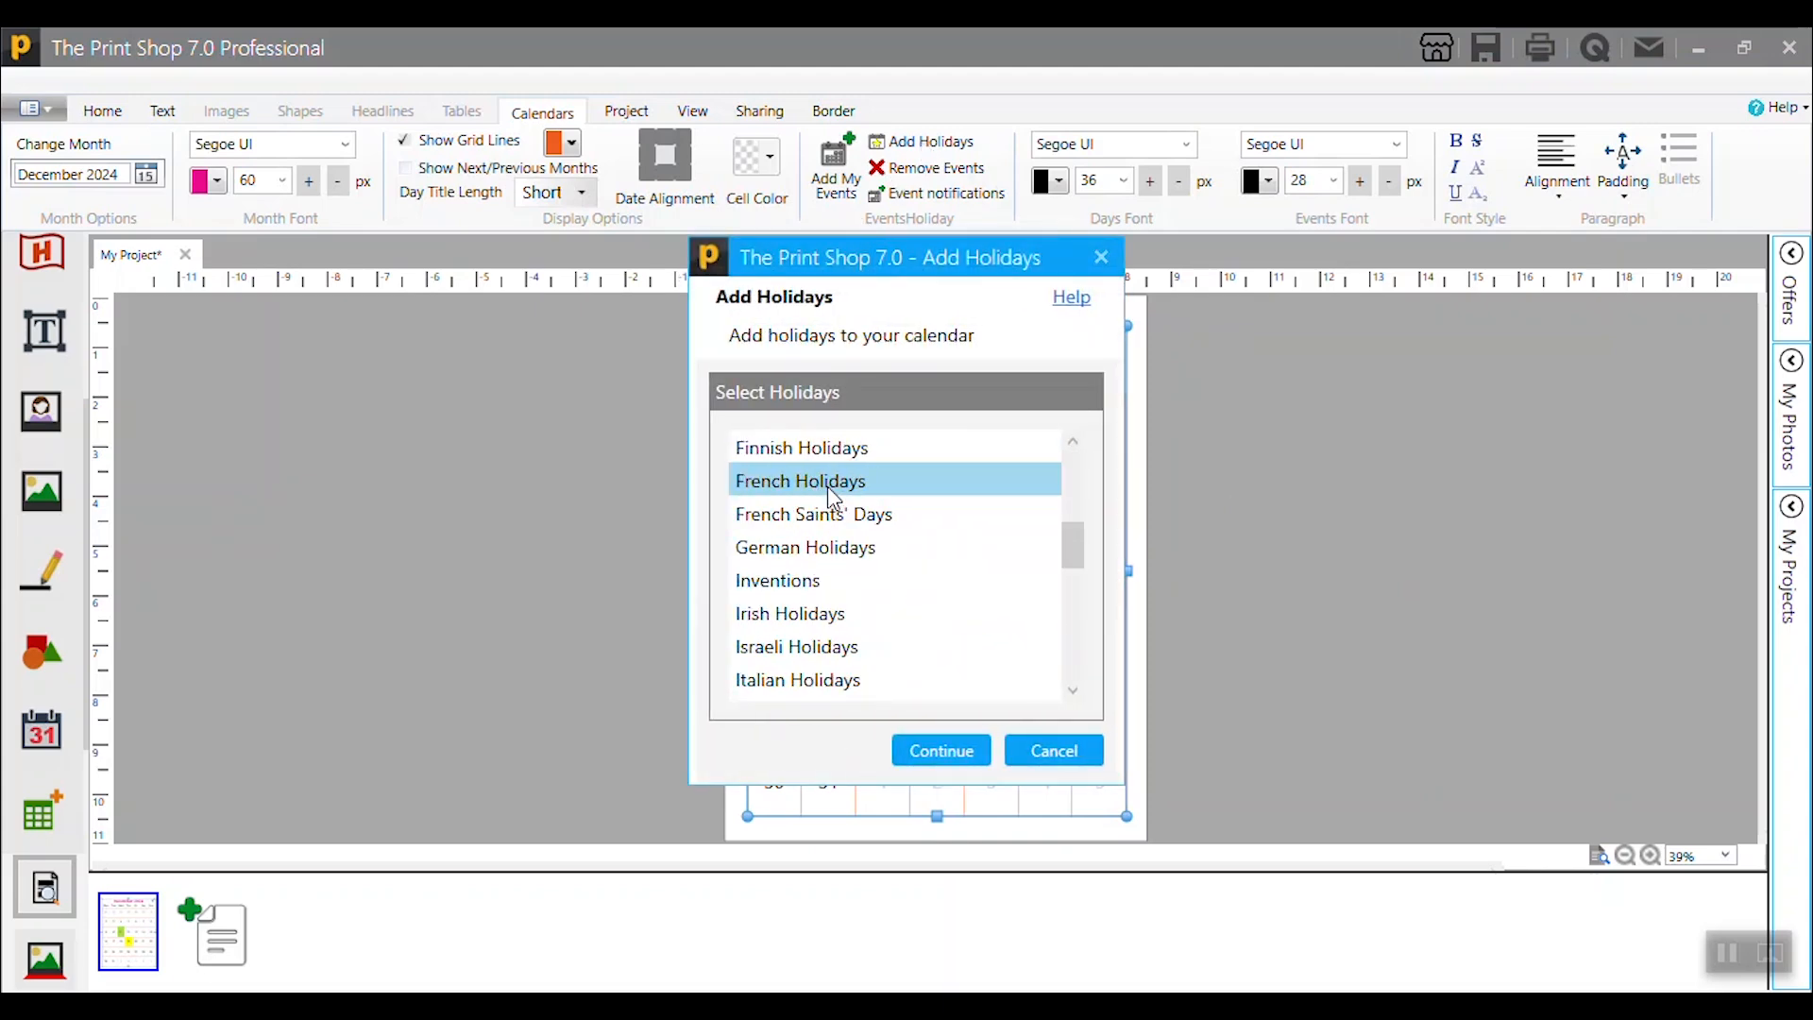
pyautogui.scroll(-3, 828, 486)
pyautogui.click(794, 646)
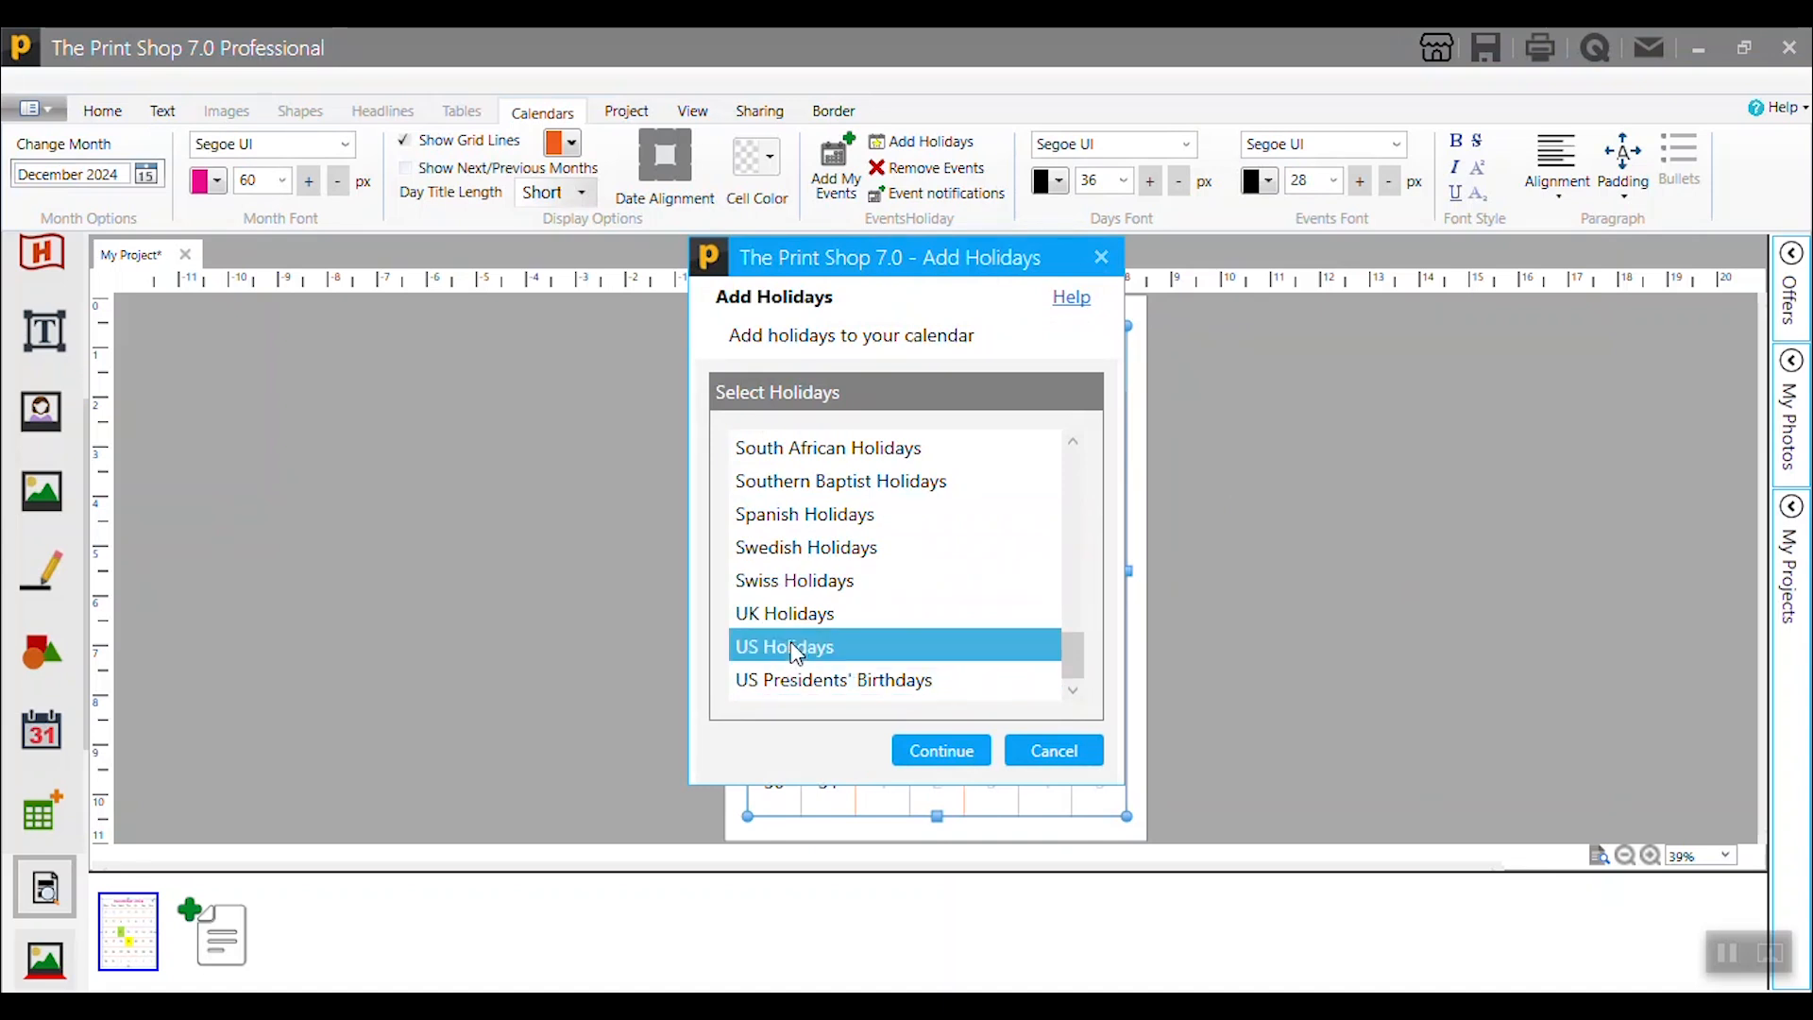
pyautogui.click(959, 749)
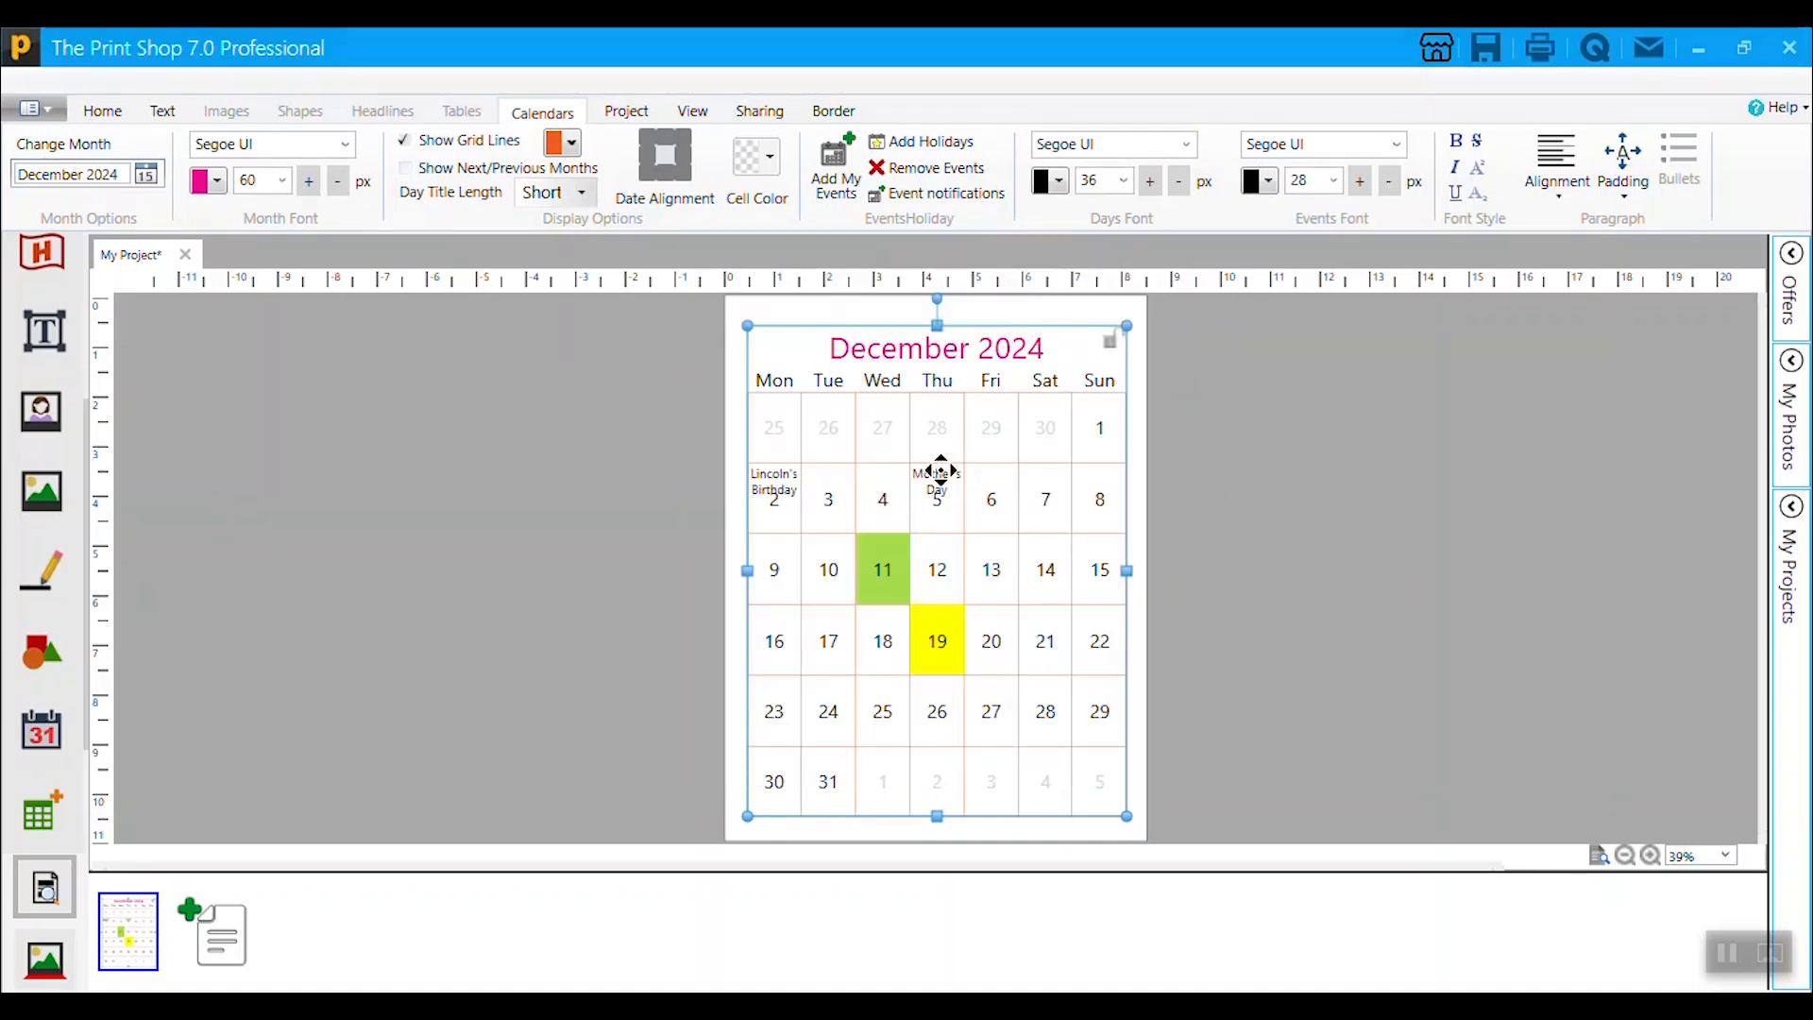
# Step: Align the date numbers to the bottom centre of their cells and remove all holidays from the calendar
pyautogui.click(666, 159)
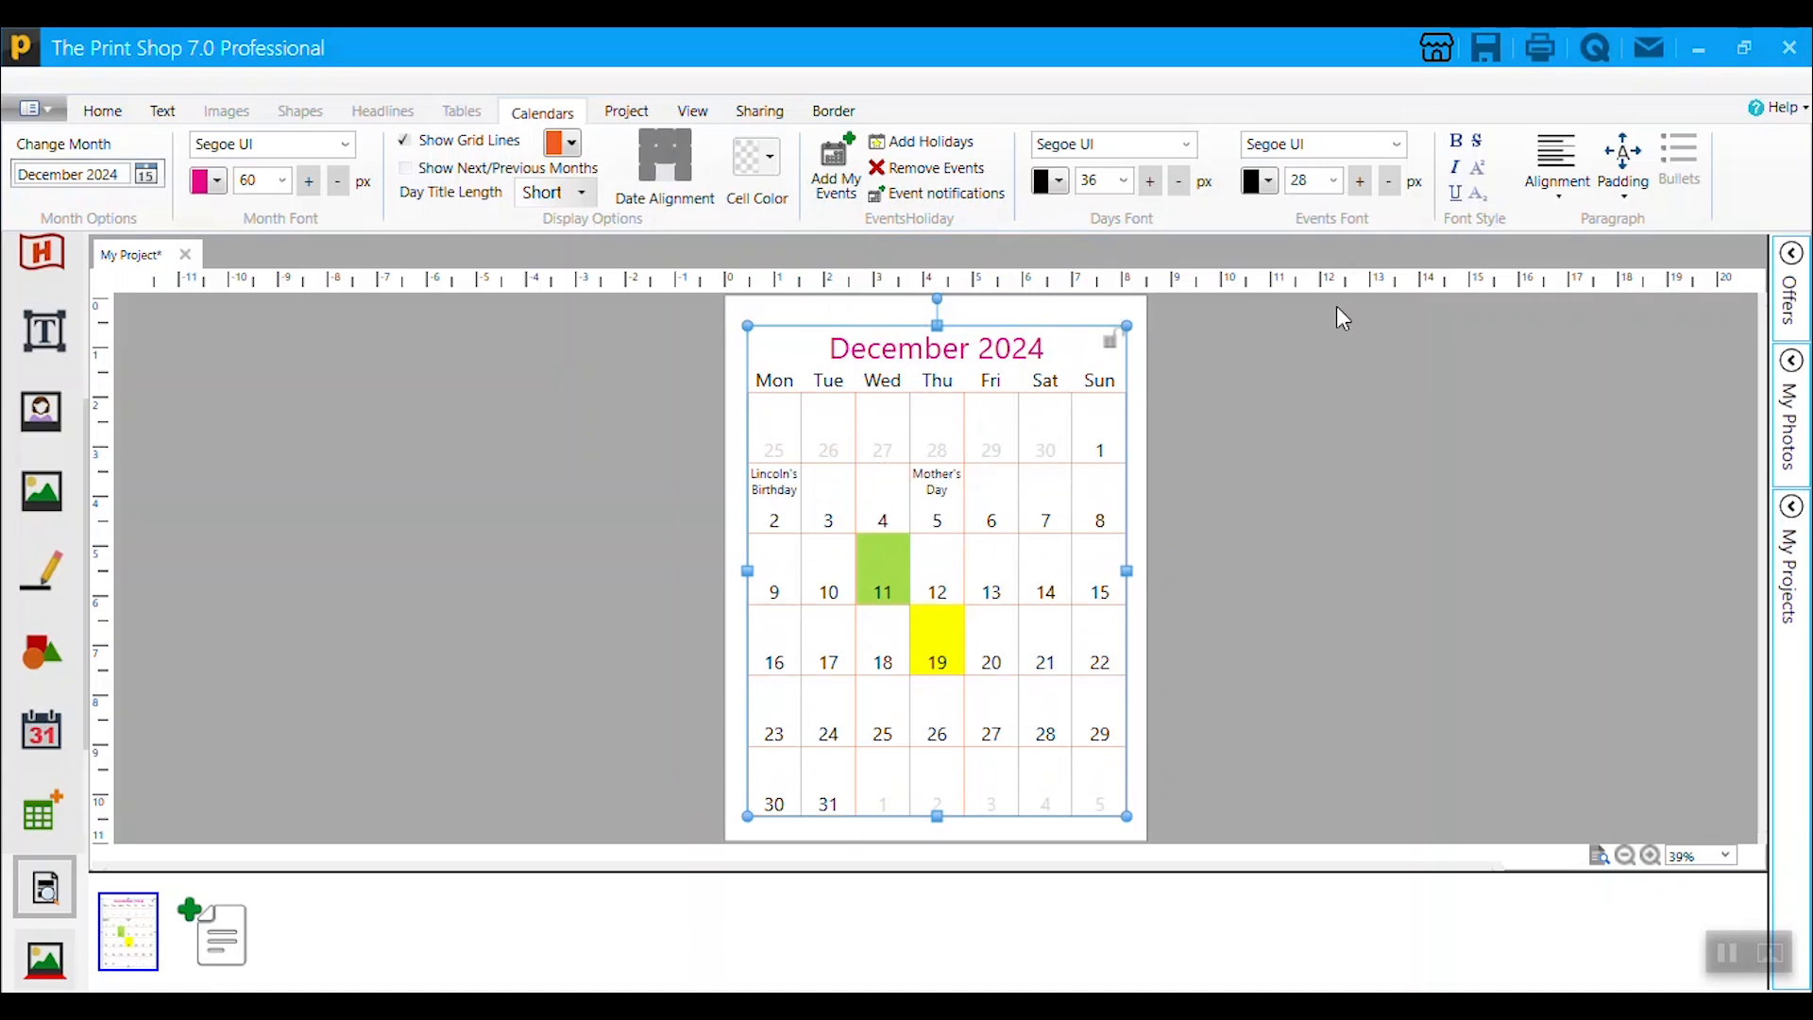
pyautogui.click(957, 178)
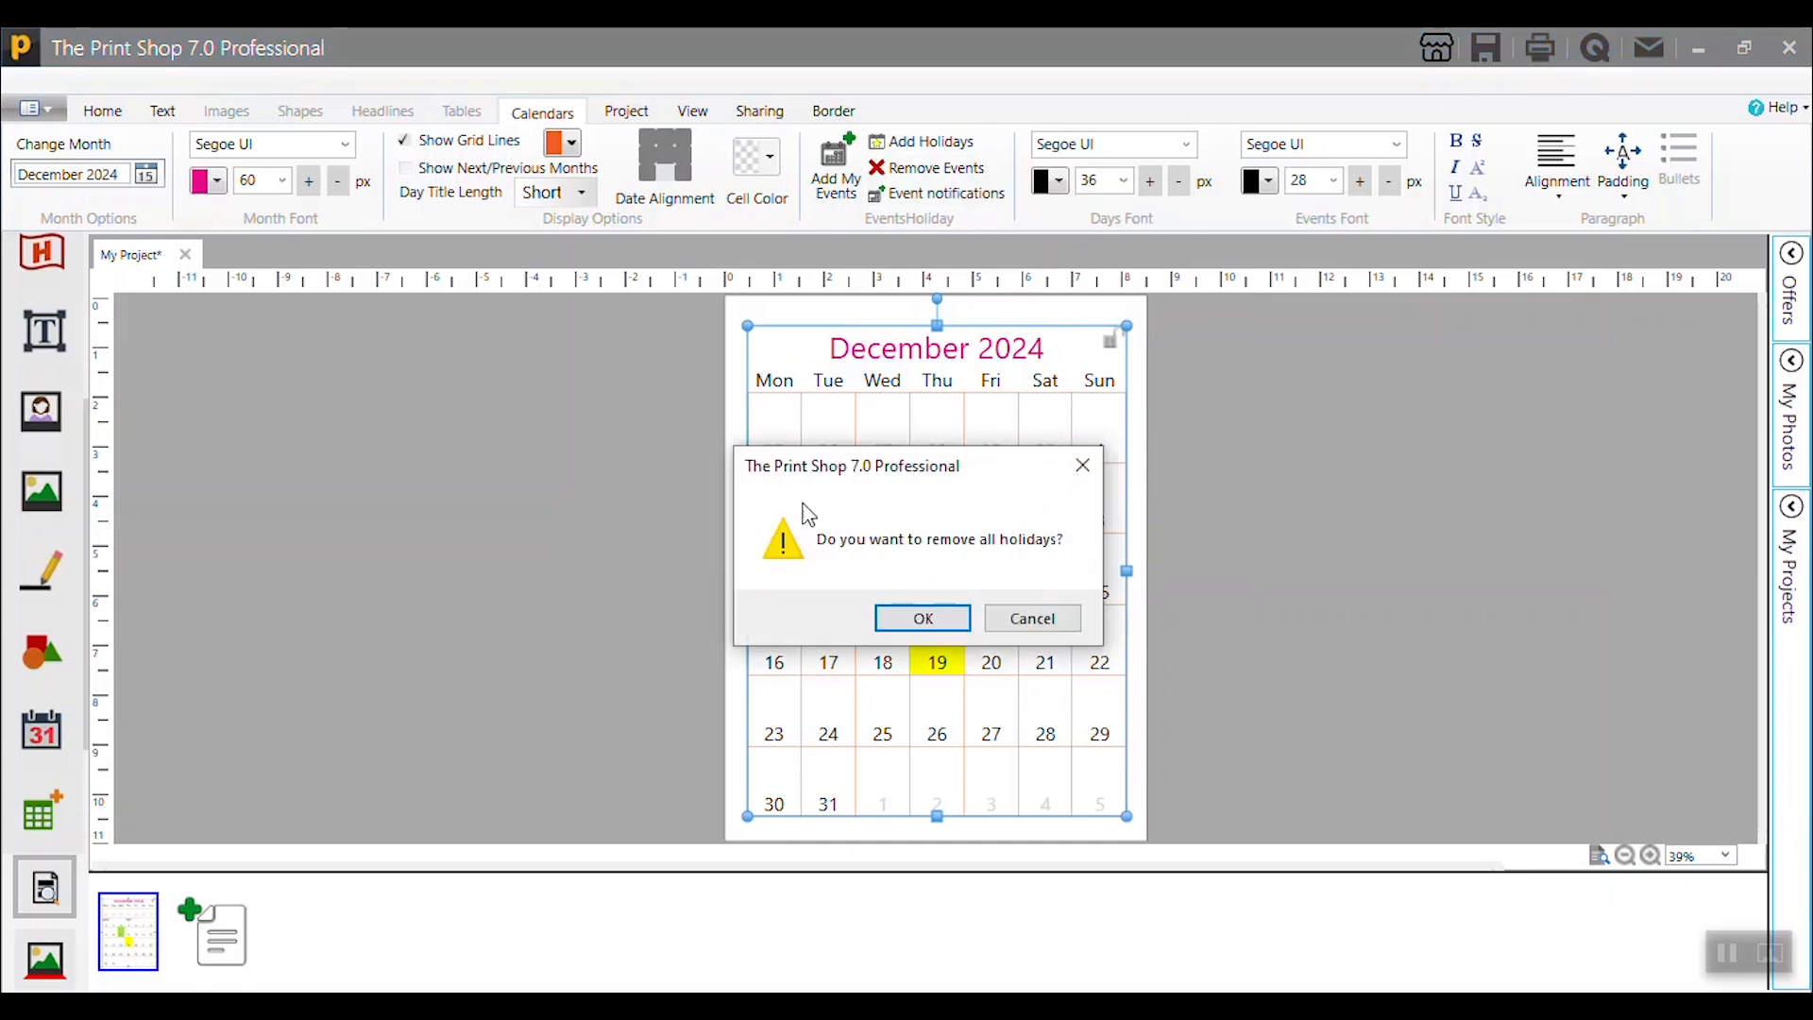
pyautogui.click(943, 614)
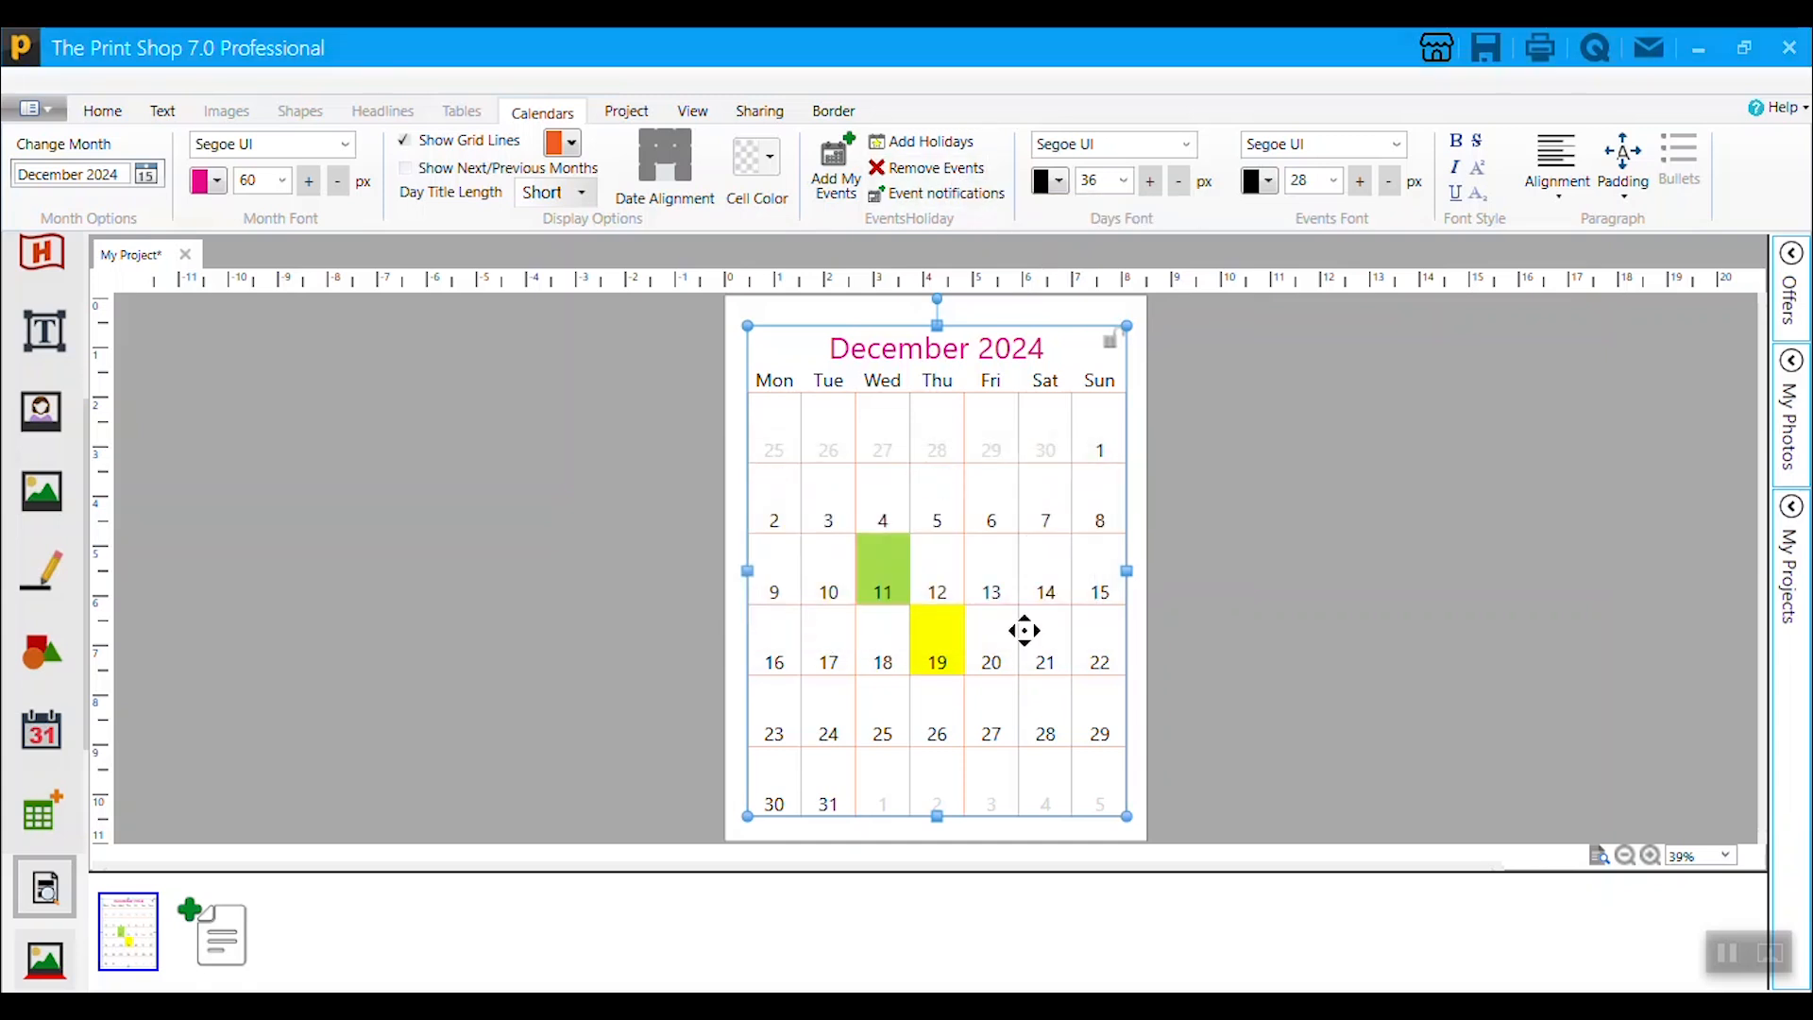
# Step: Create an upcoming event titled "Hello Event" dated 04/12/2024
pyautogui.click(924, 198)
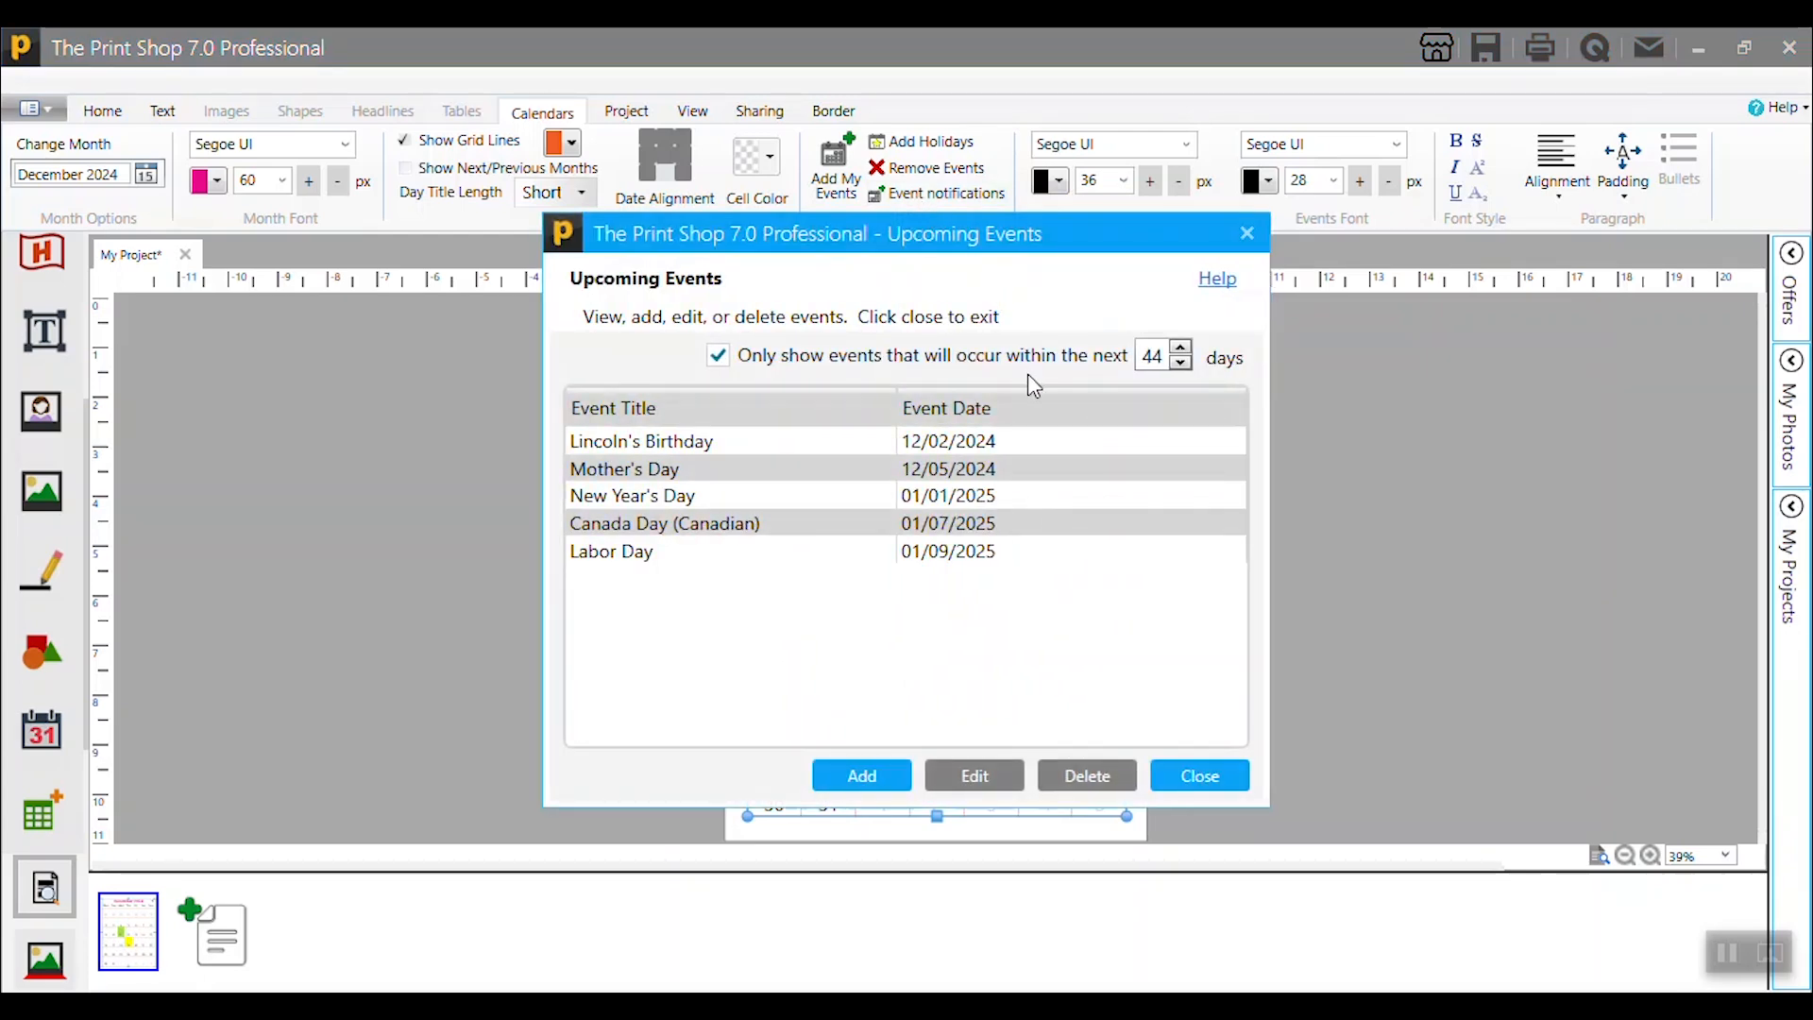
pyautogui.click(882, 774)
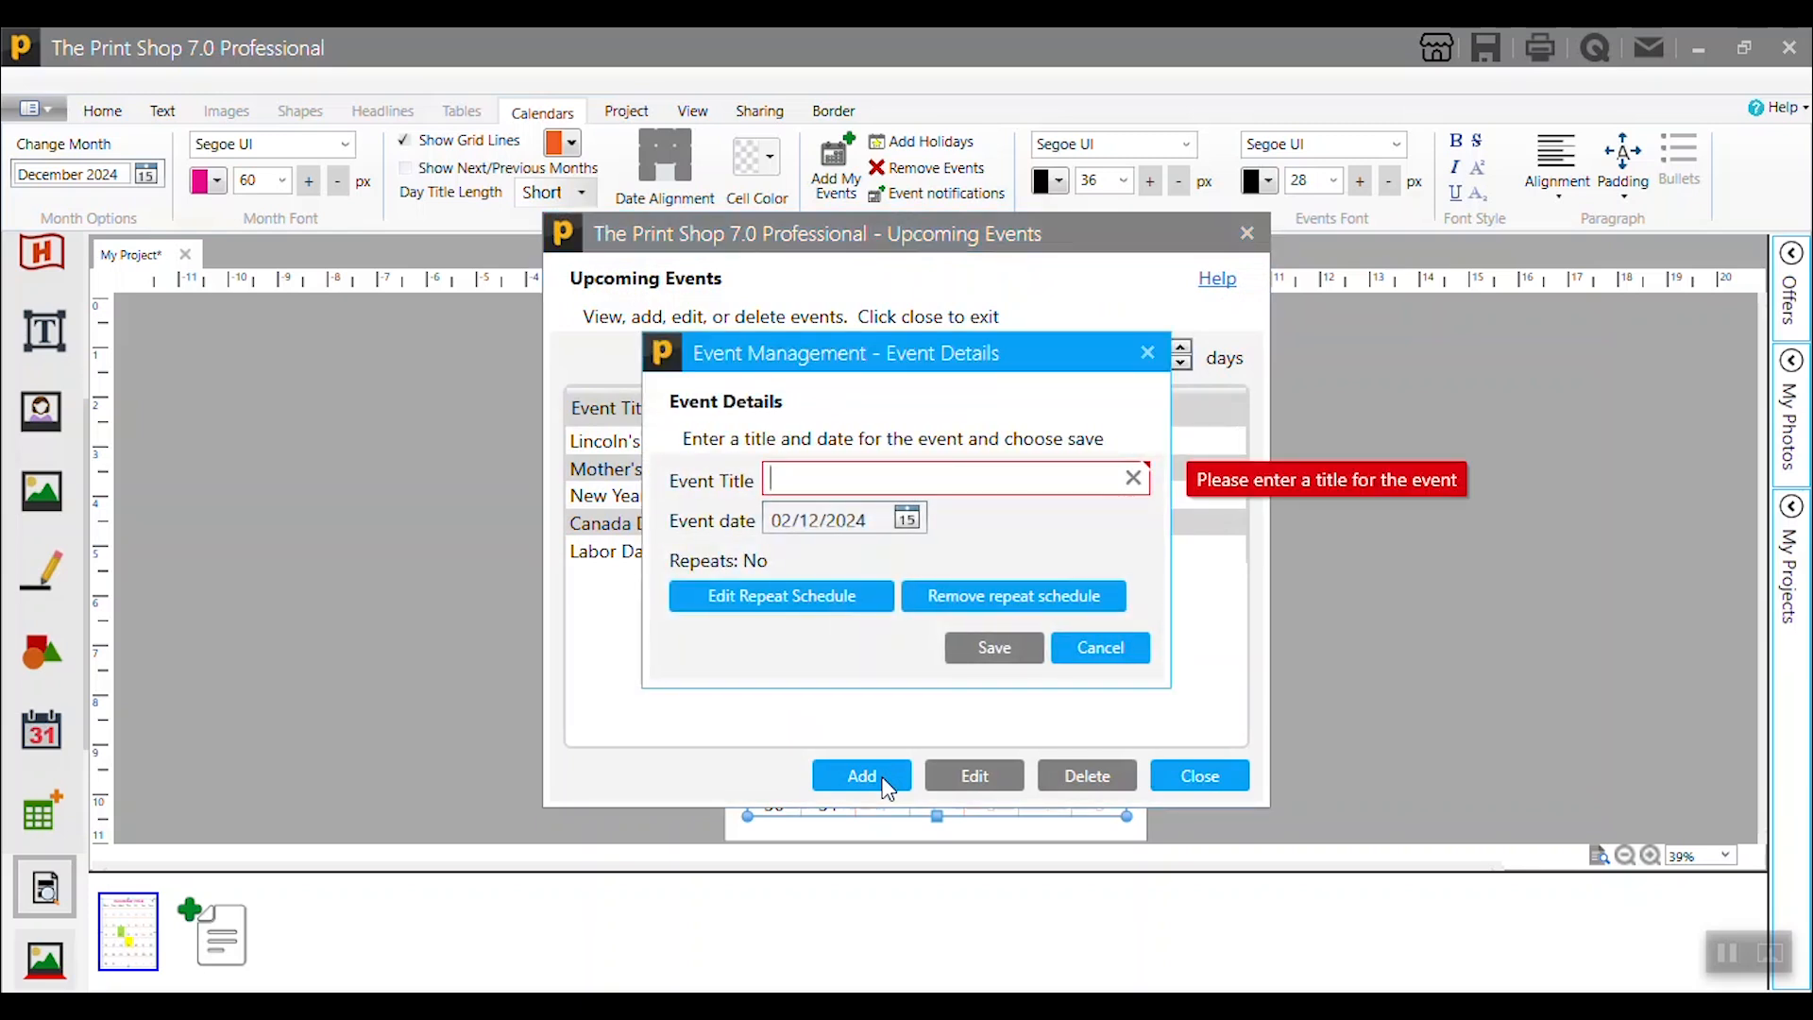
pyautogui.write('Hello Event')
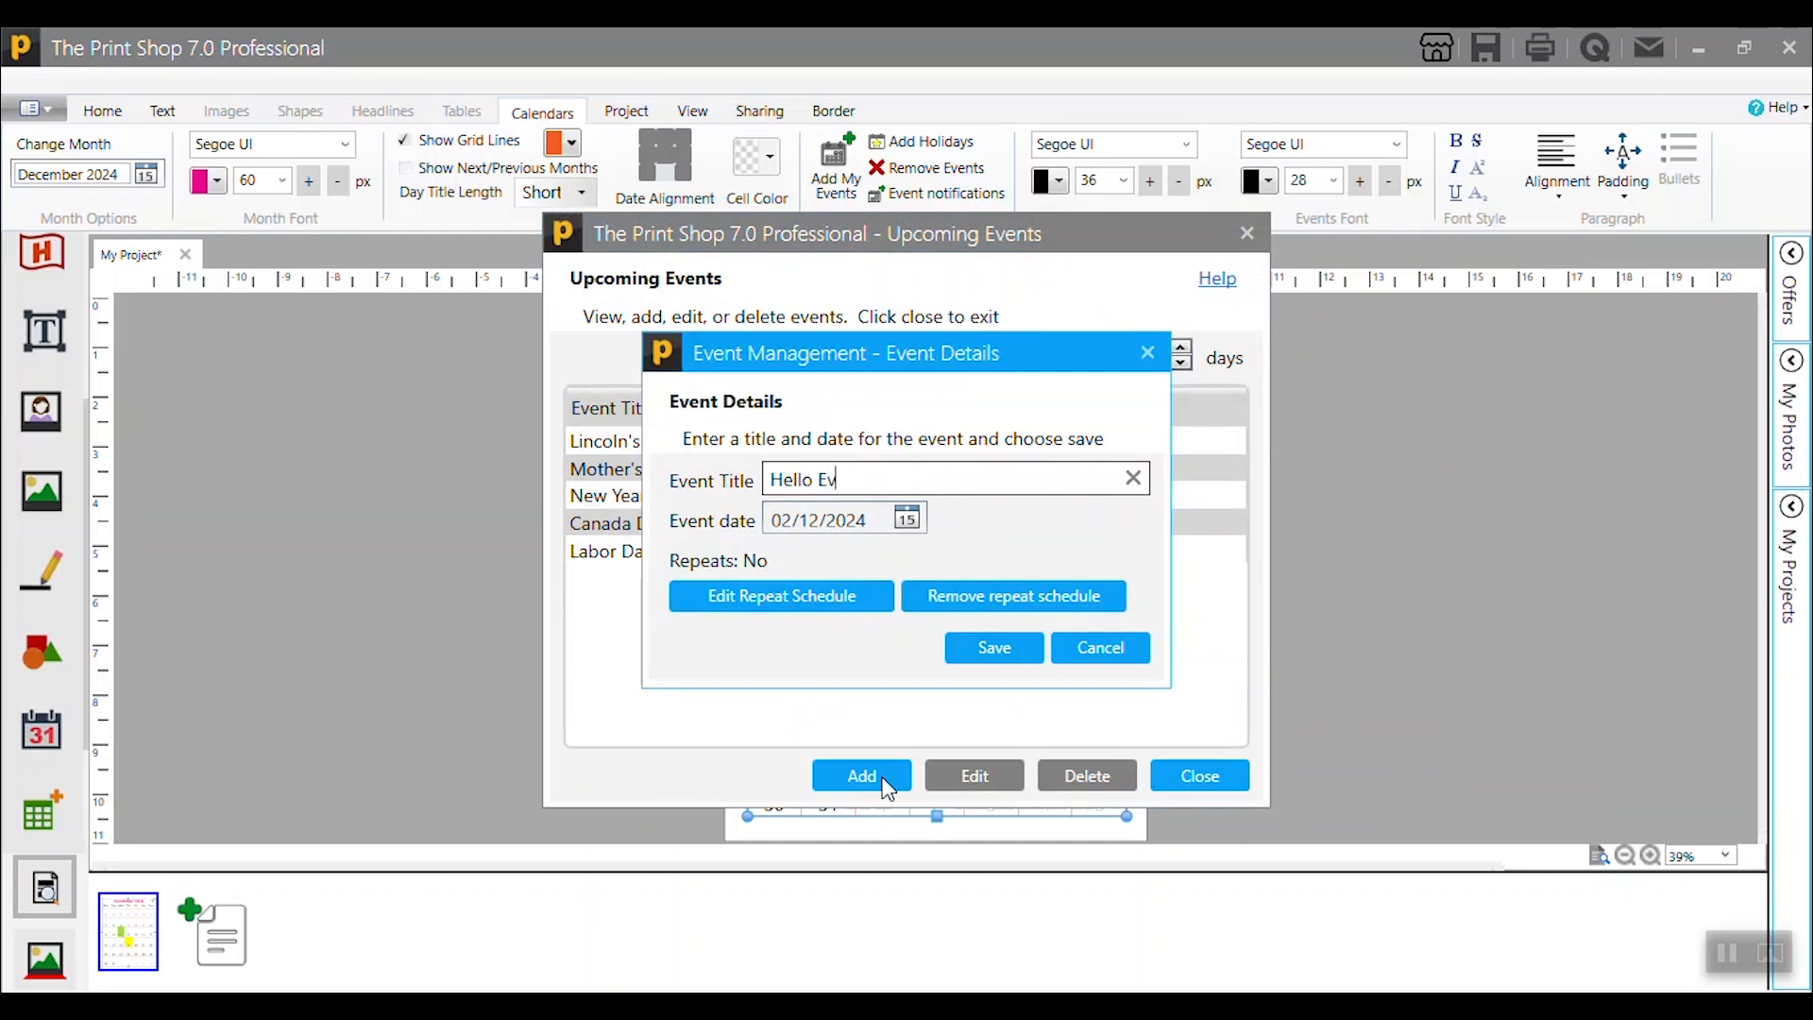
pyautogui.click(908, 519)
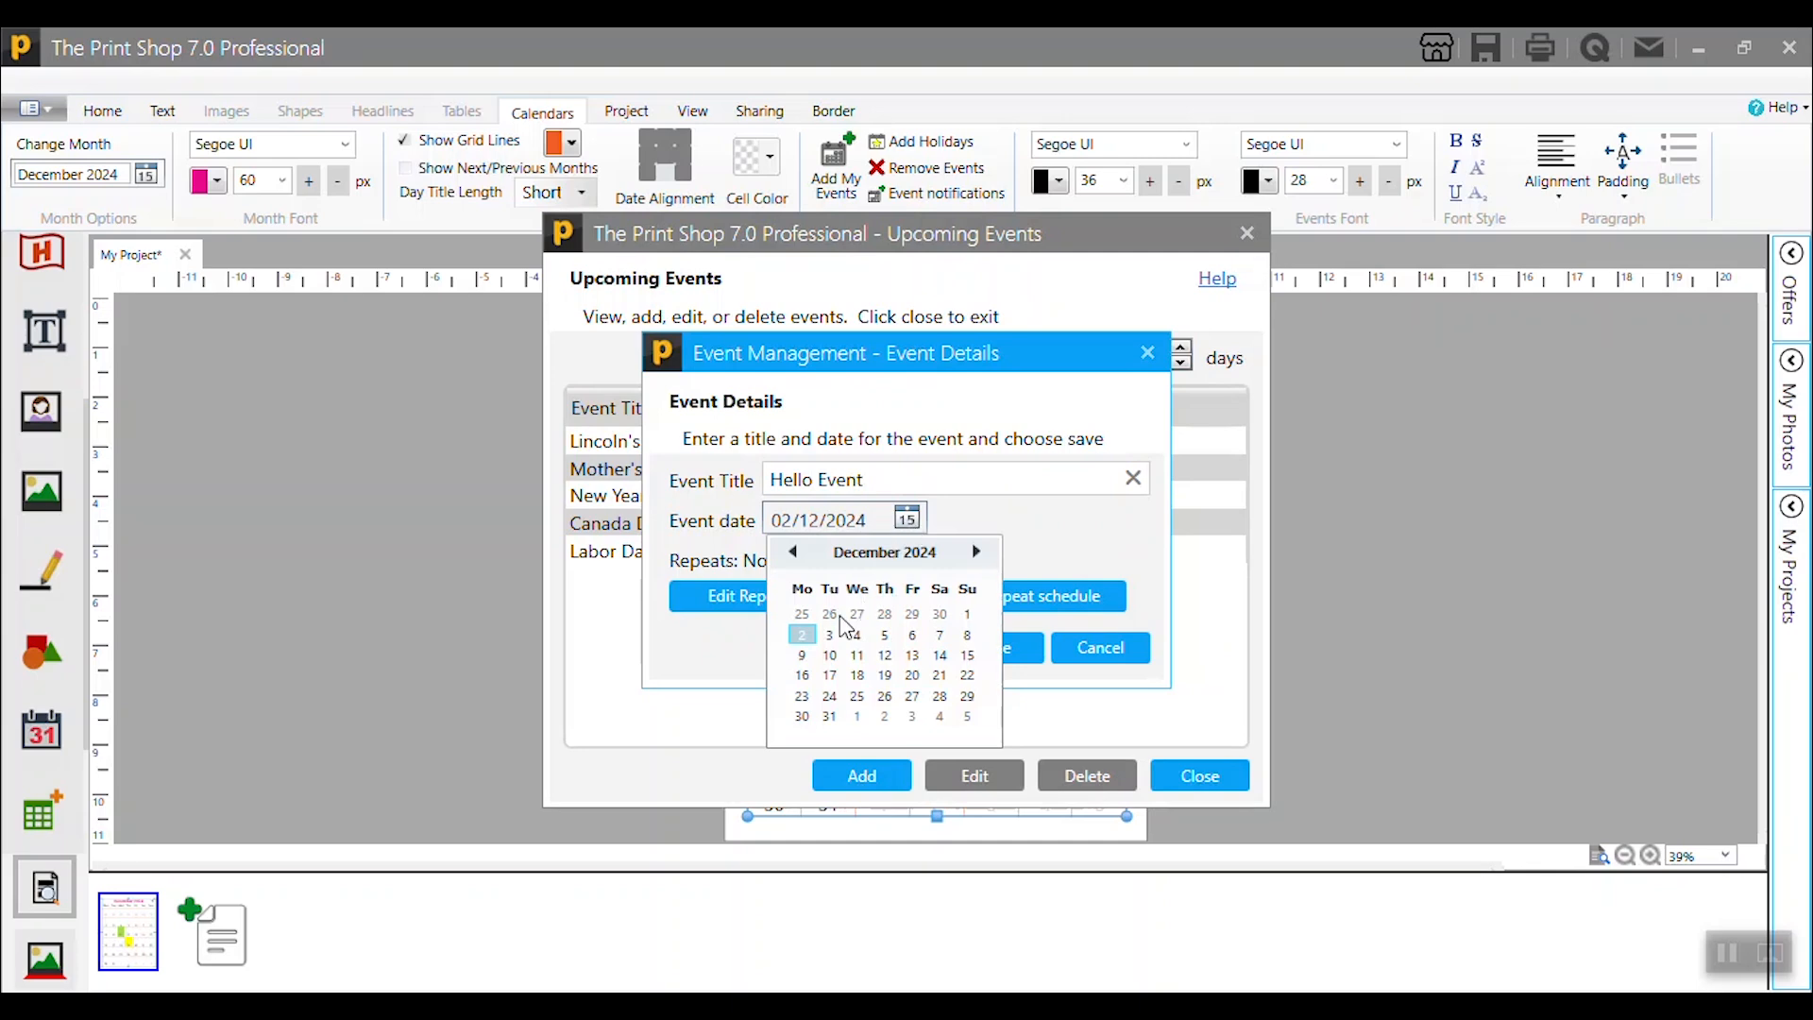
pyautogui.click(857, 634)
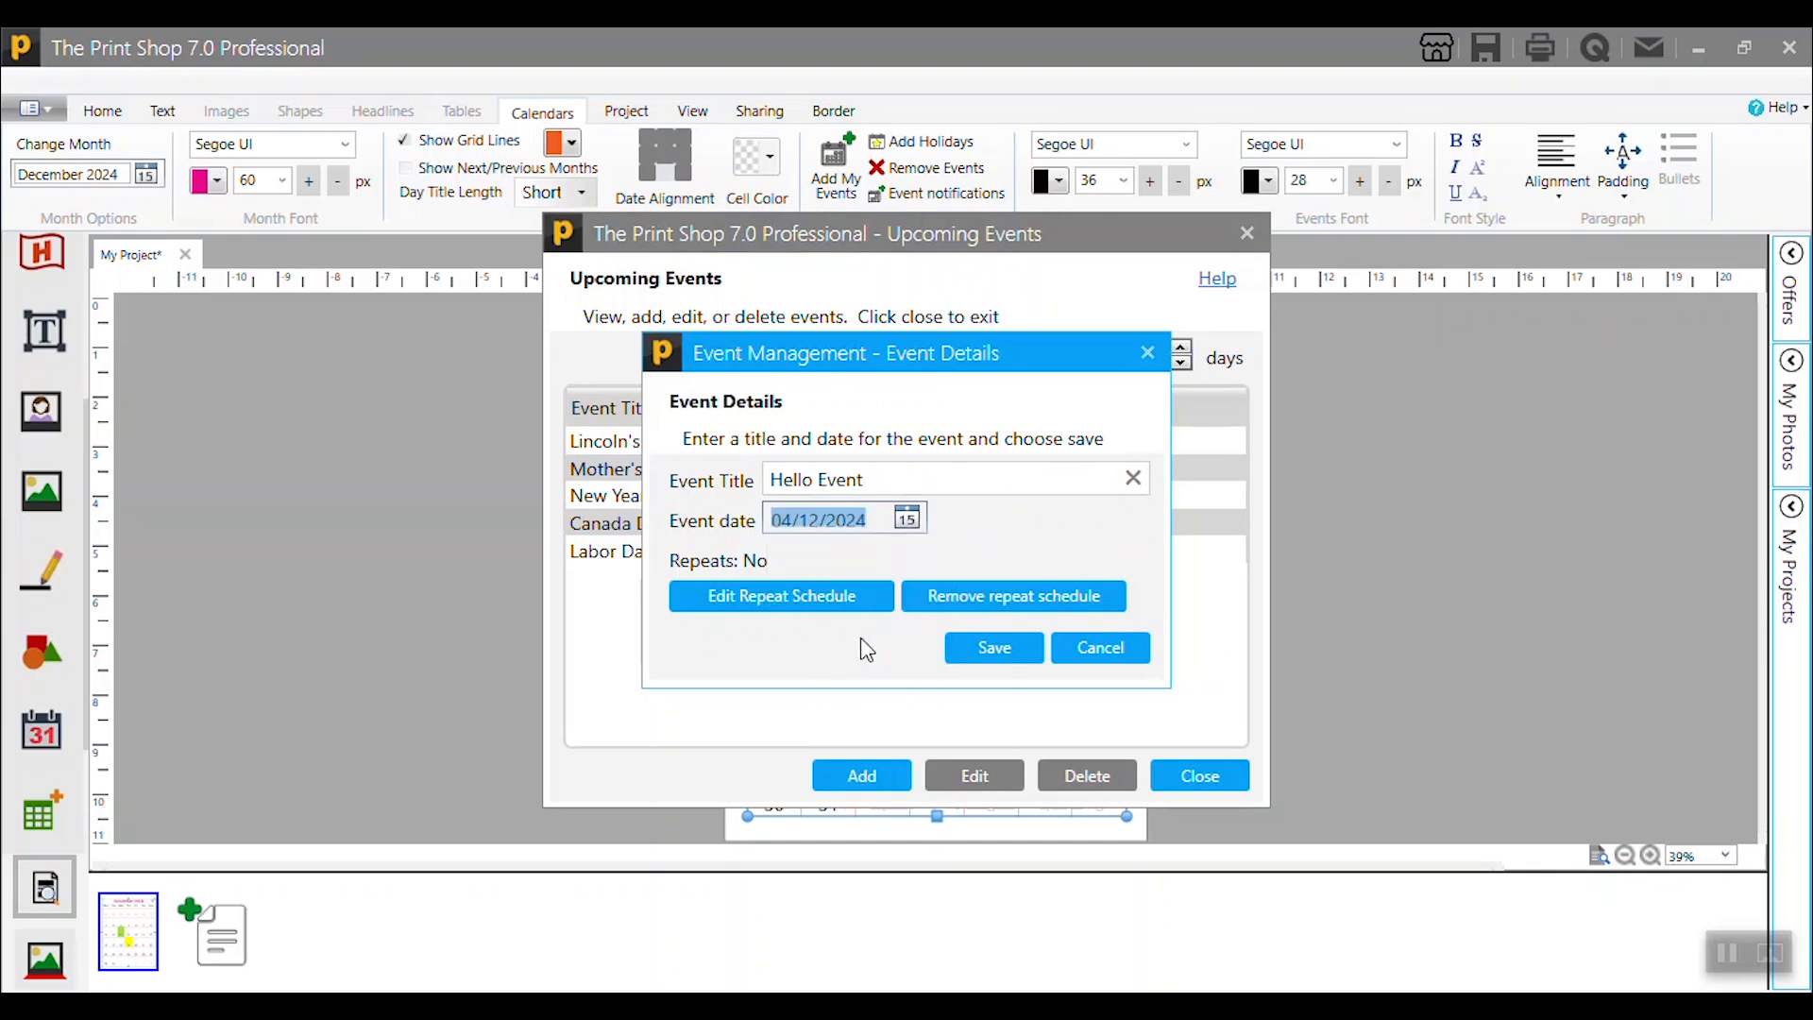
# Step: Set Hello Event to repeat yearly, every 1 year with no end, then save it and close the events list
pyautogui.click(848, 605)
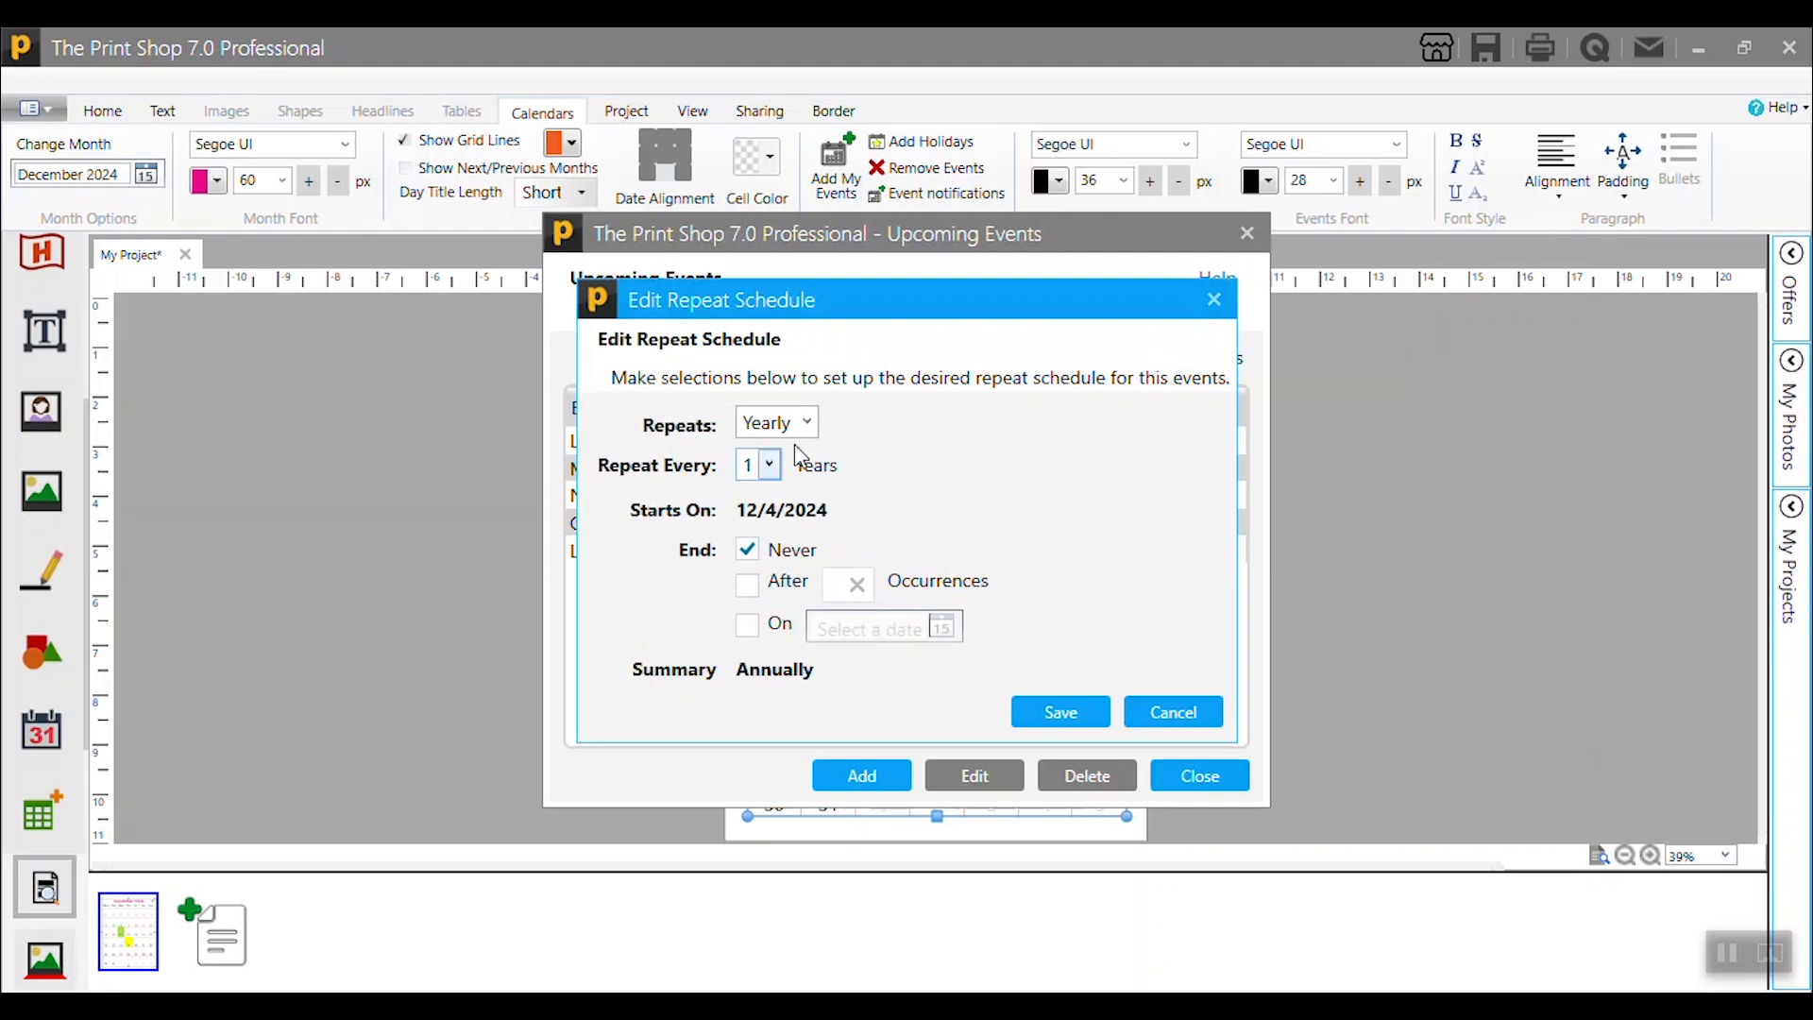
pyautogui.click(770, 465)
pyautogui.click(755, 493)
pyautogui.click(808, 425)
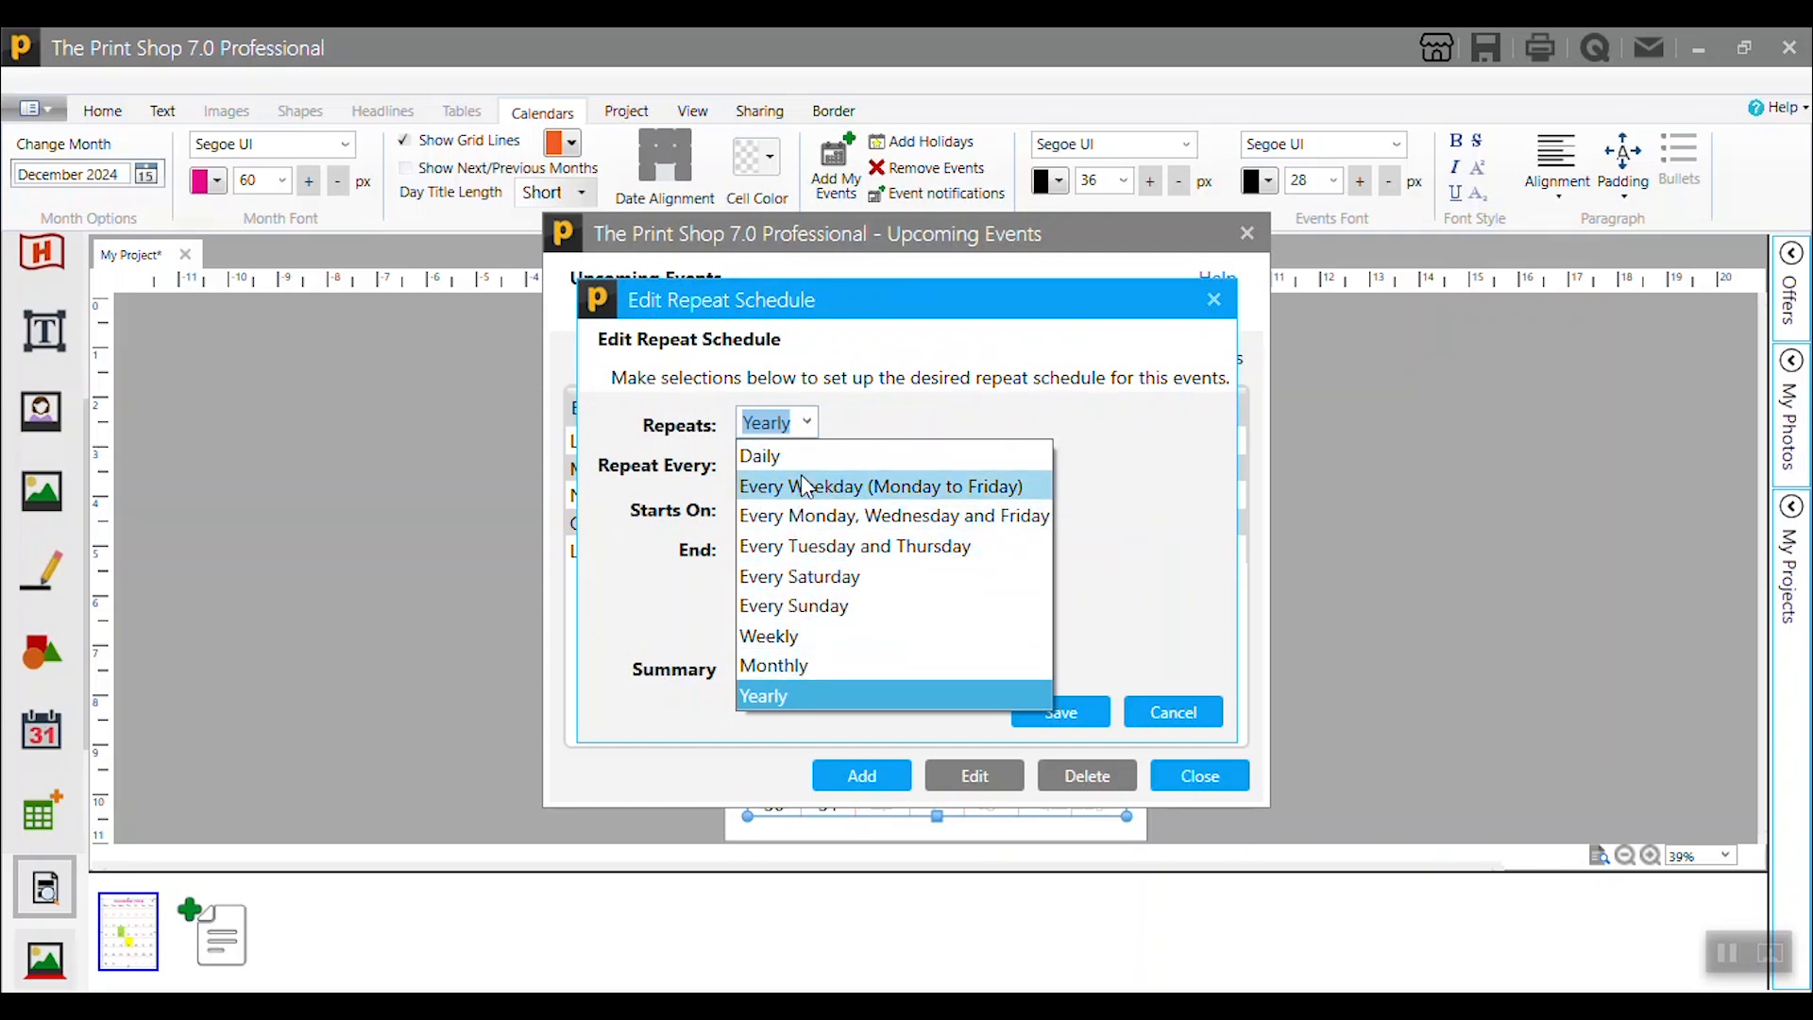
pyautogui.click(1121, 446)
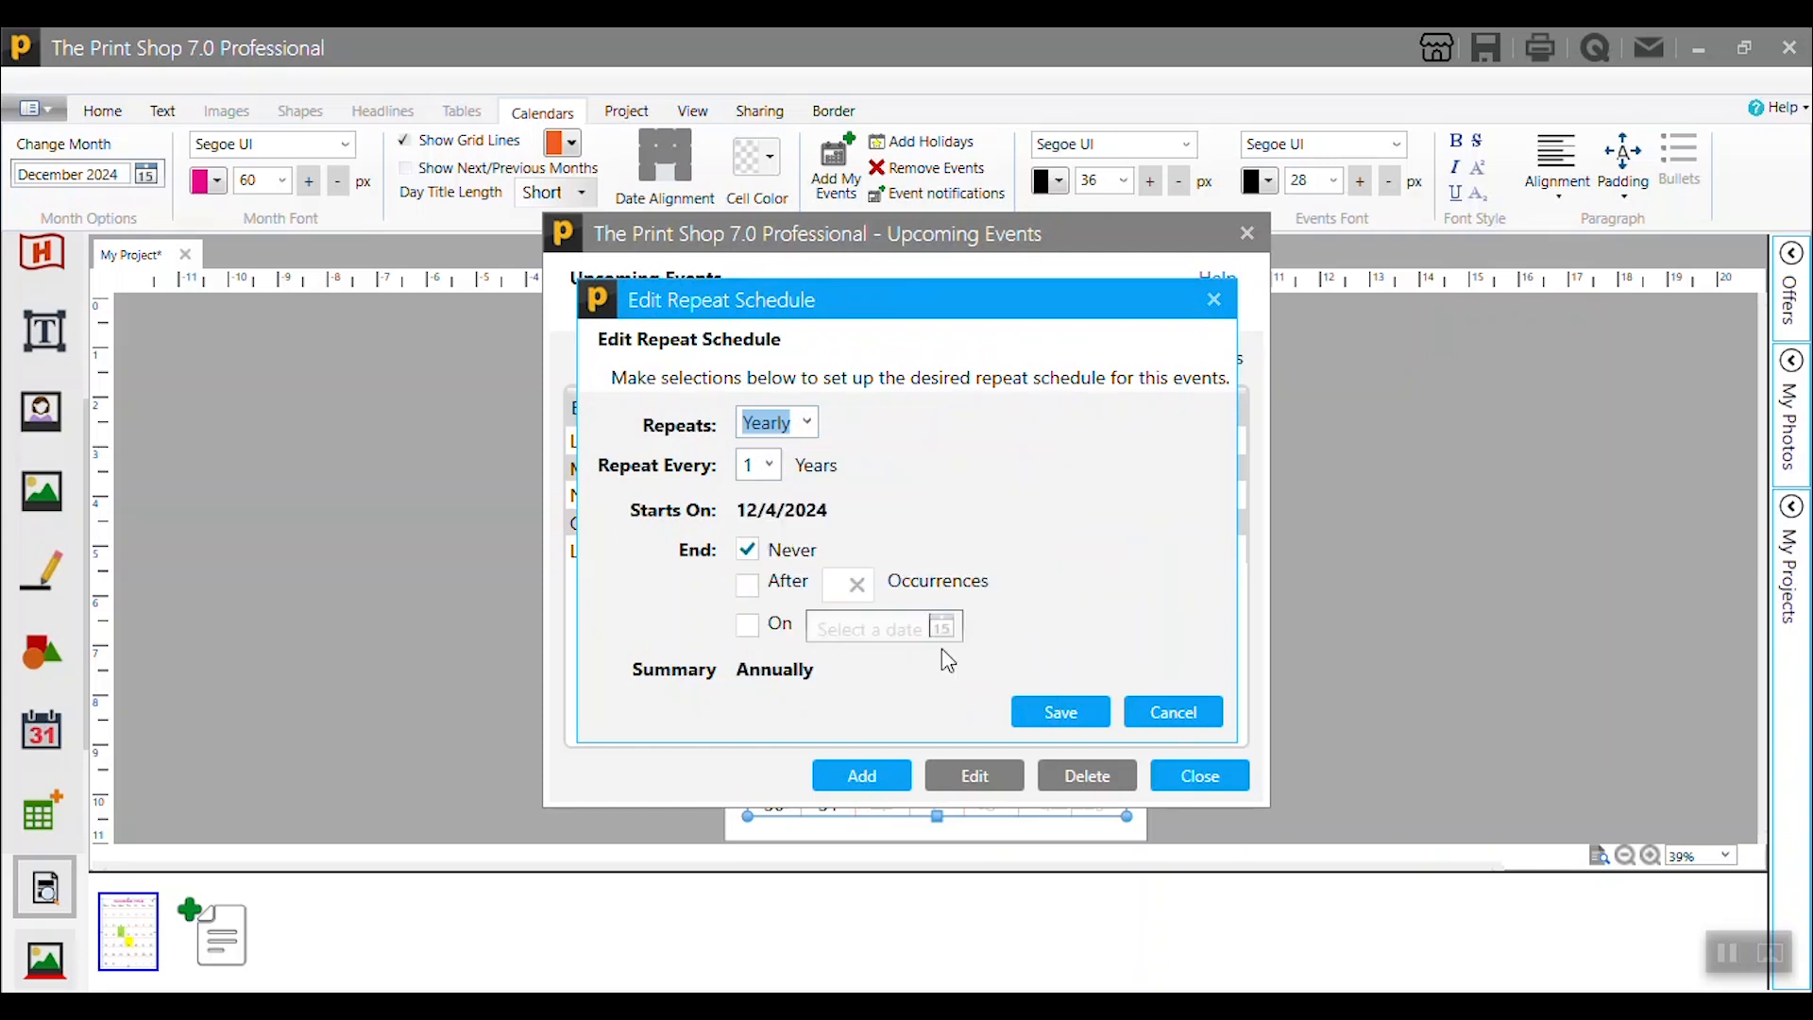
pyautogui.click(807, 425)
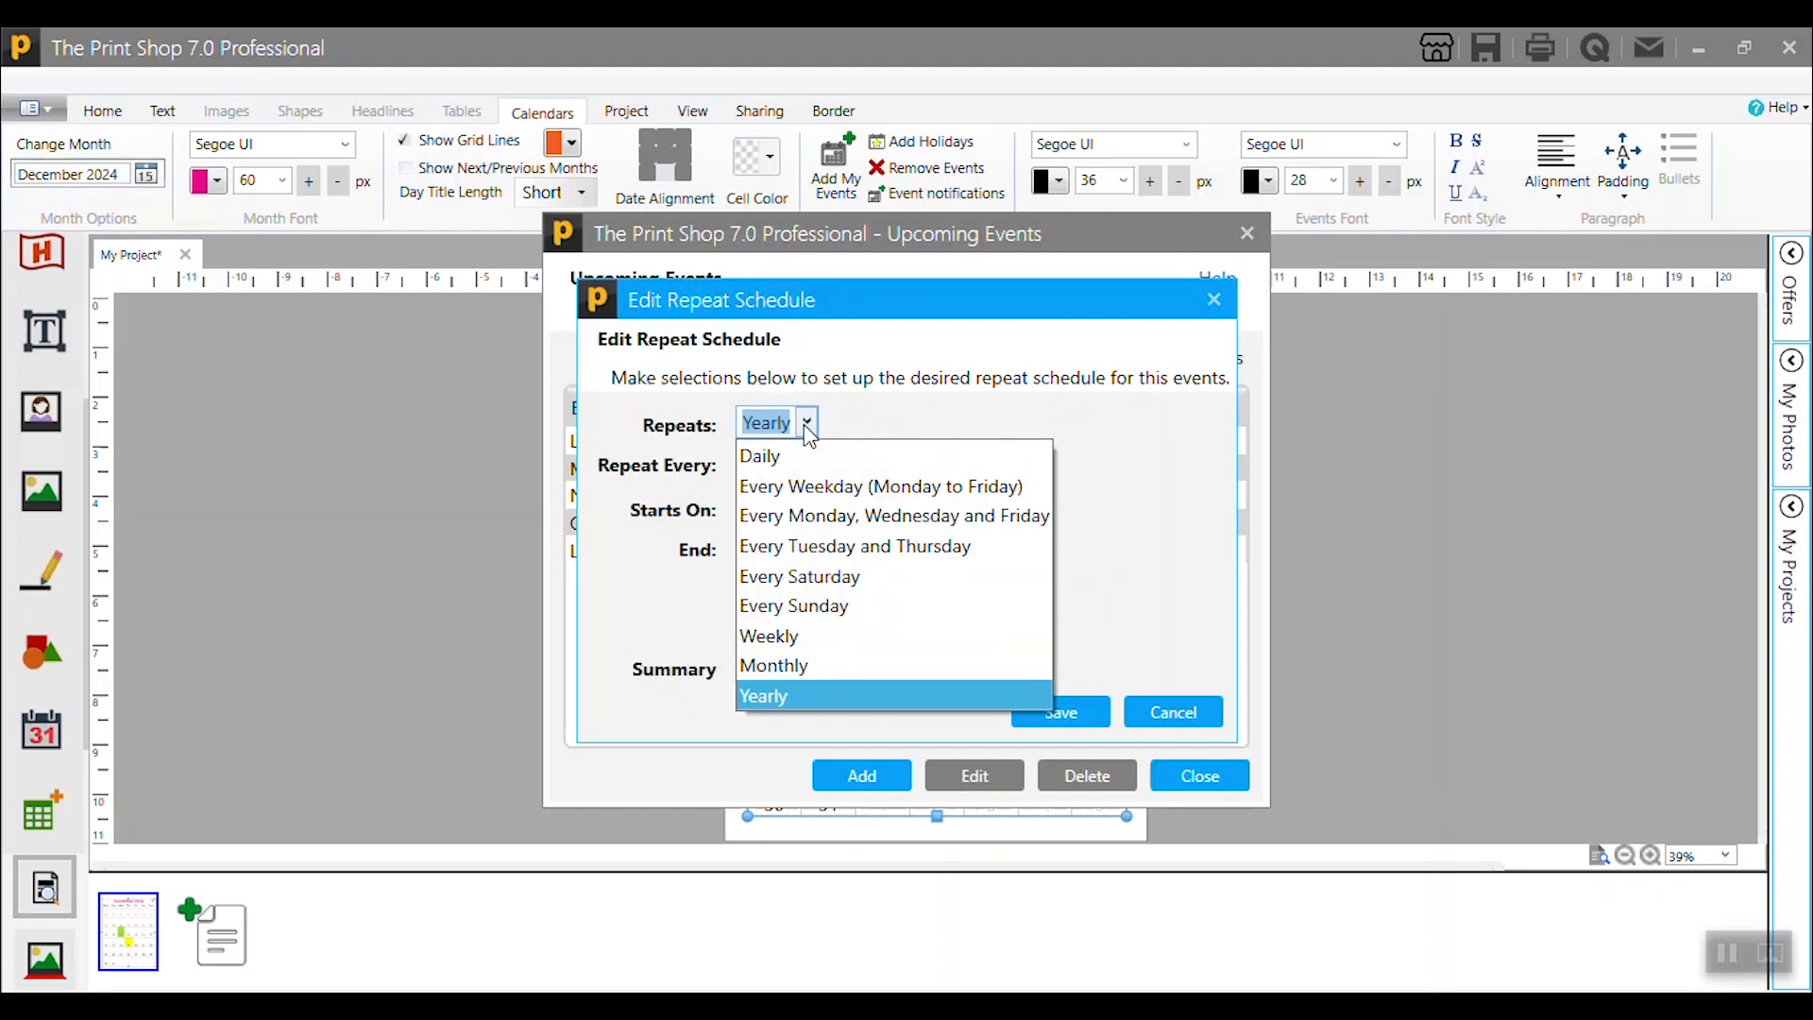
pyautogui.click(1035, 401)
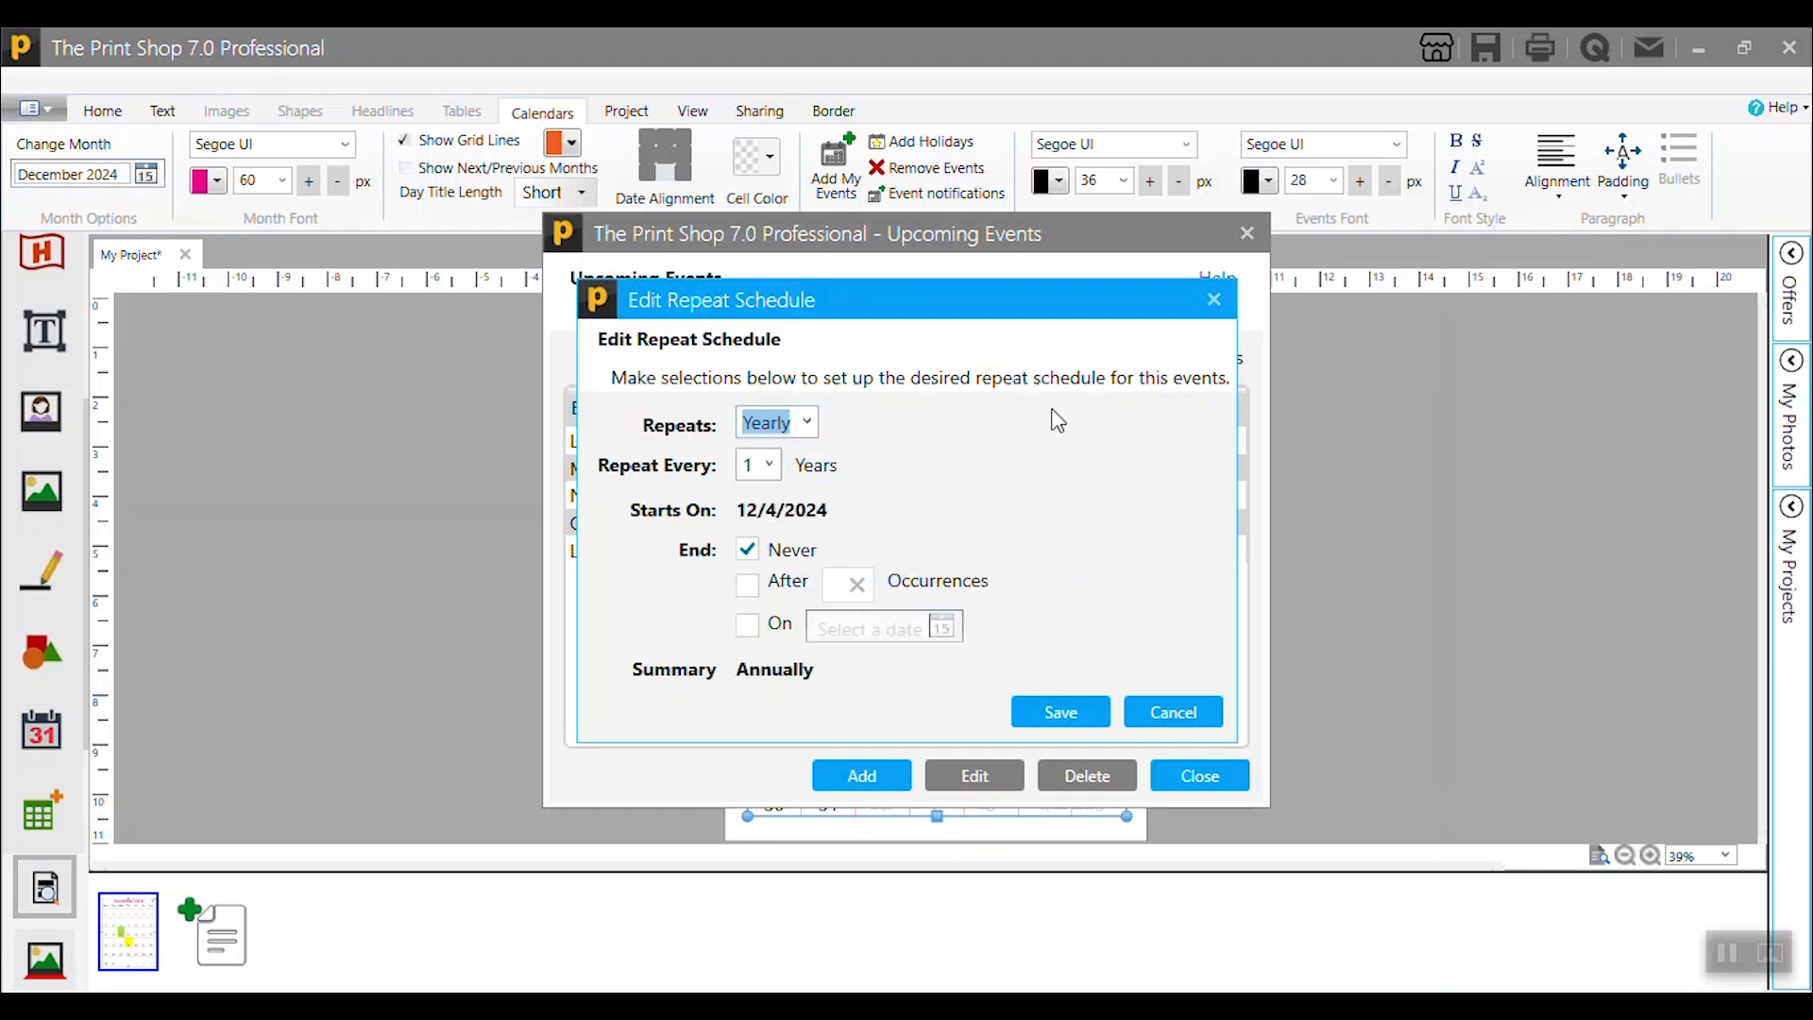
pyautogui.click(1059, 712)
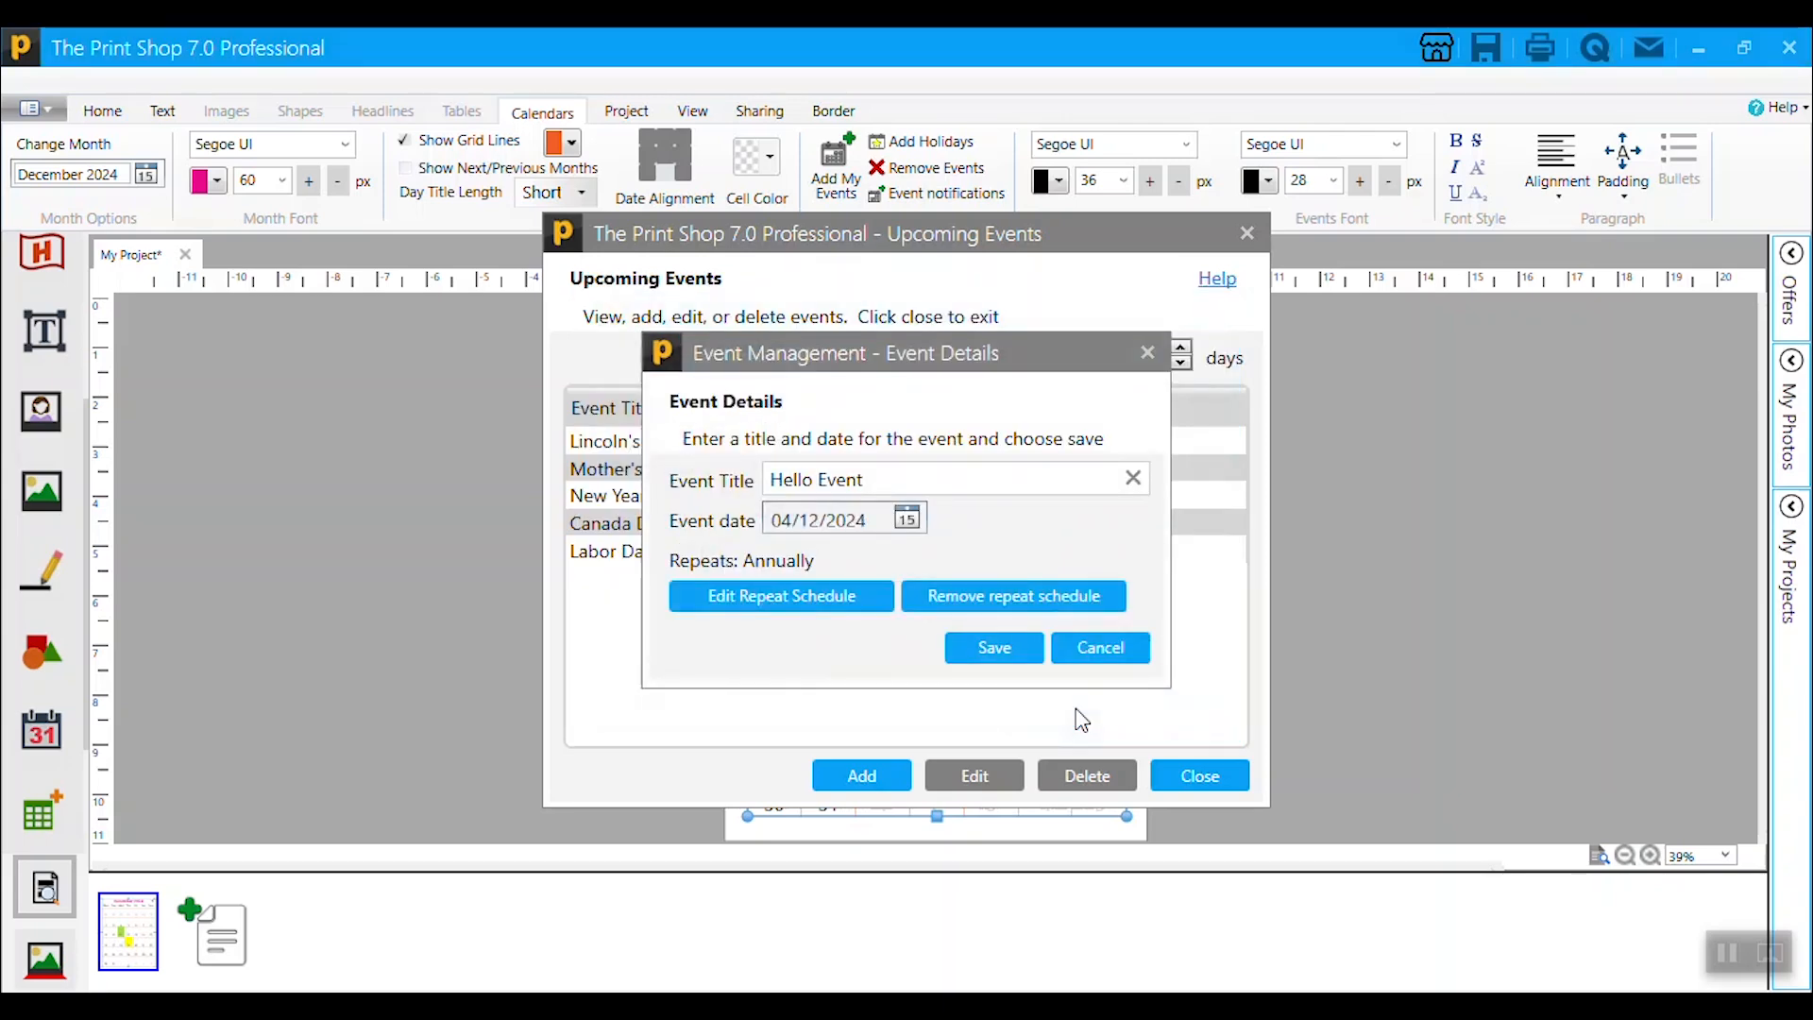
pyautogui.click(1017, 650)
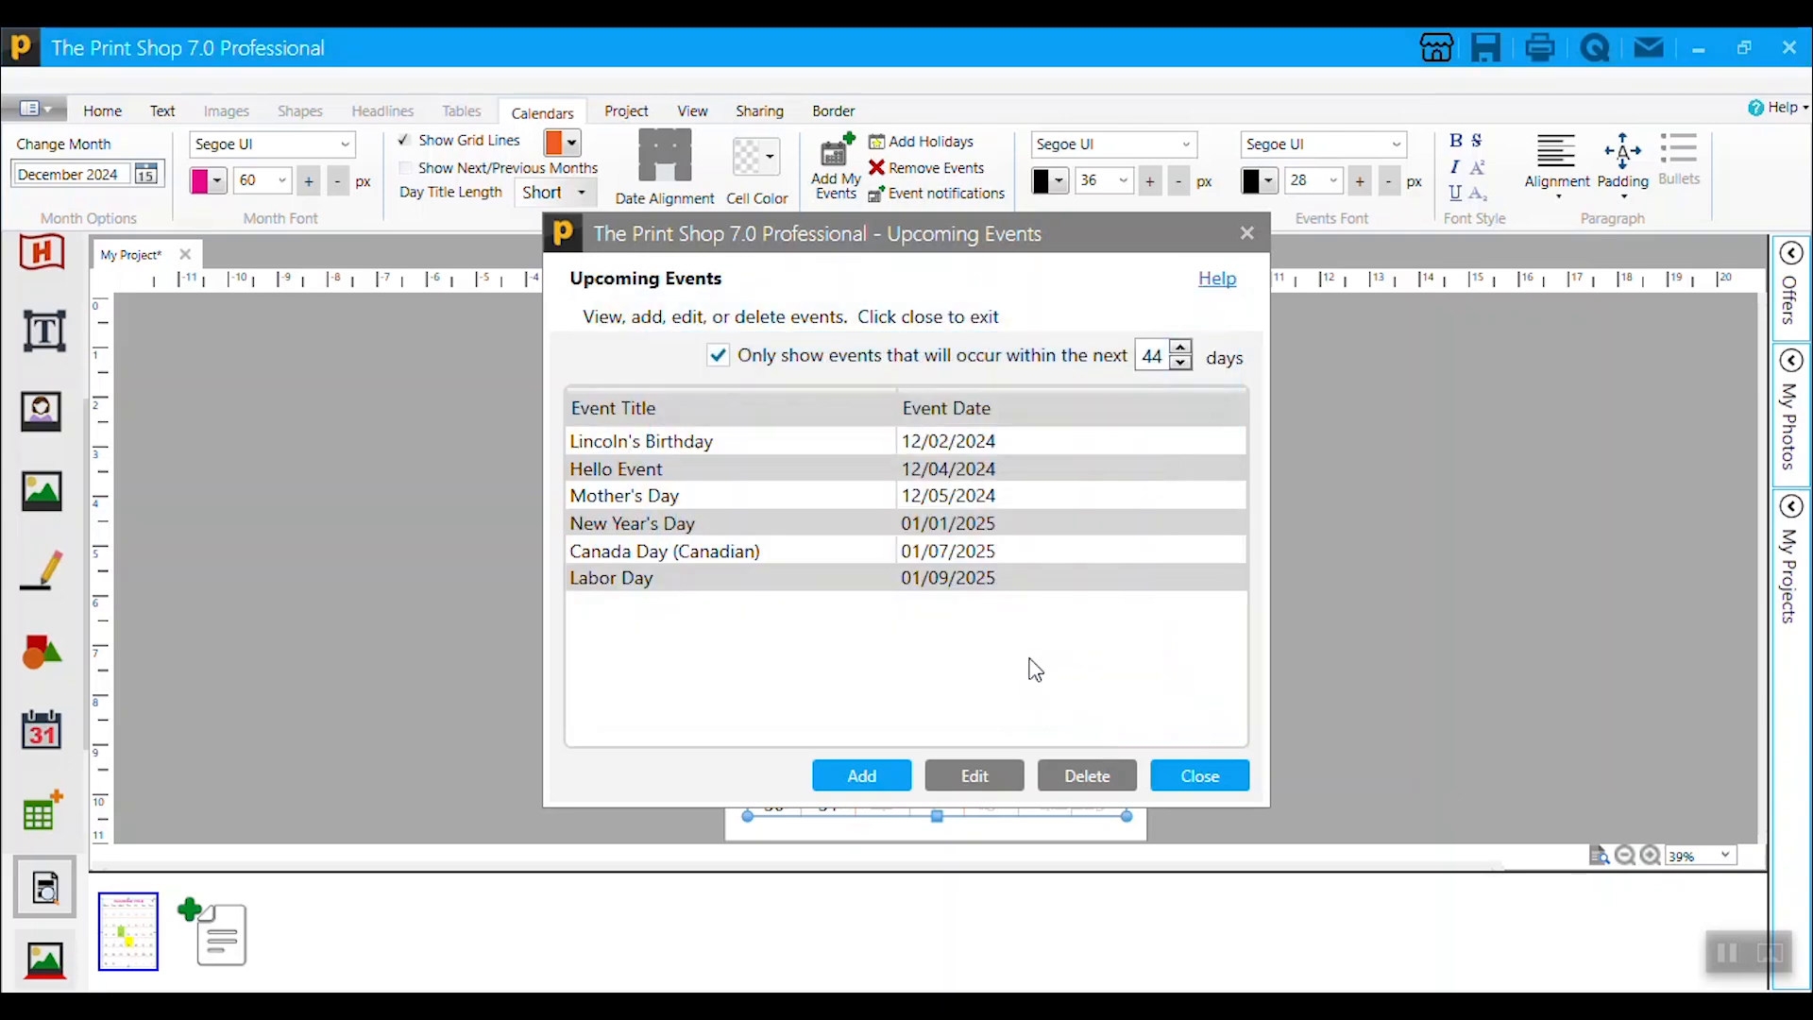
pyautogui.click(1196, 773)
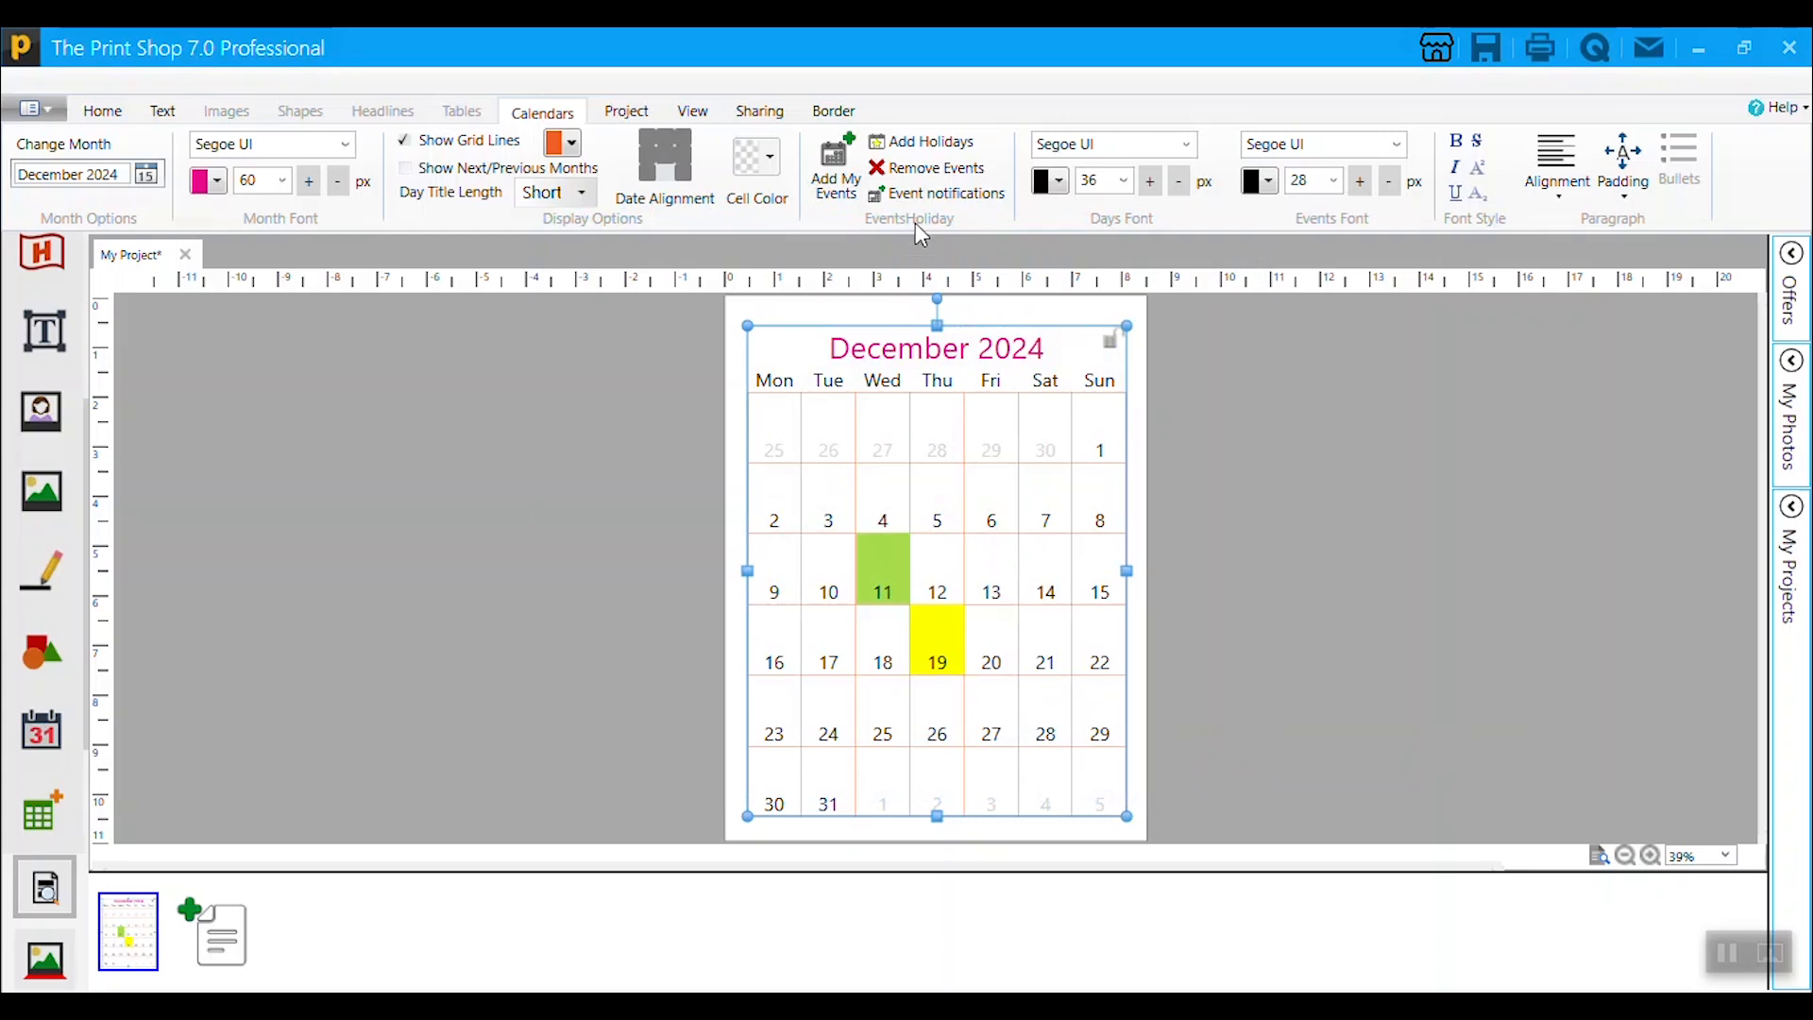
# Step: Add the saved Hello Event to the December 2024 calendar
pyautogui.click(838, 193)
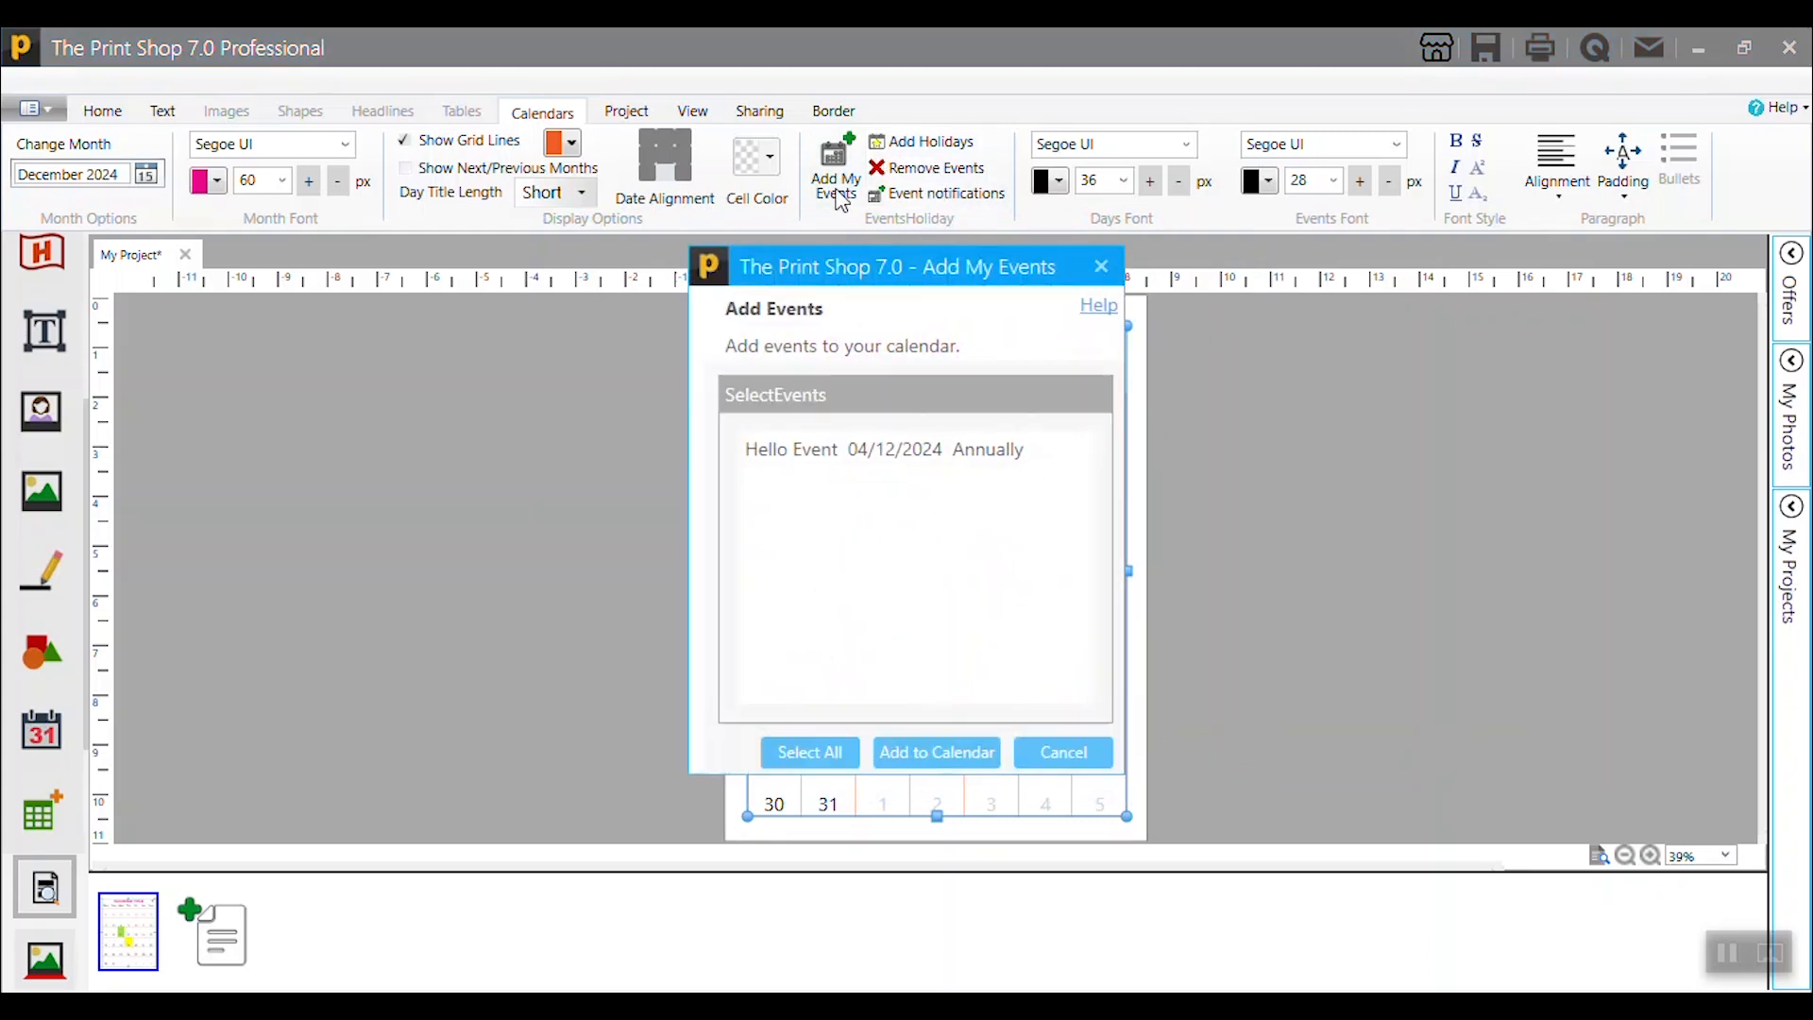
pyautogui.click(797, 449)
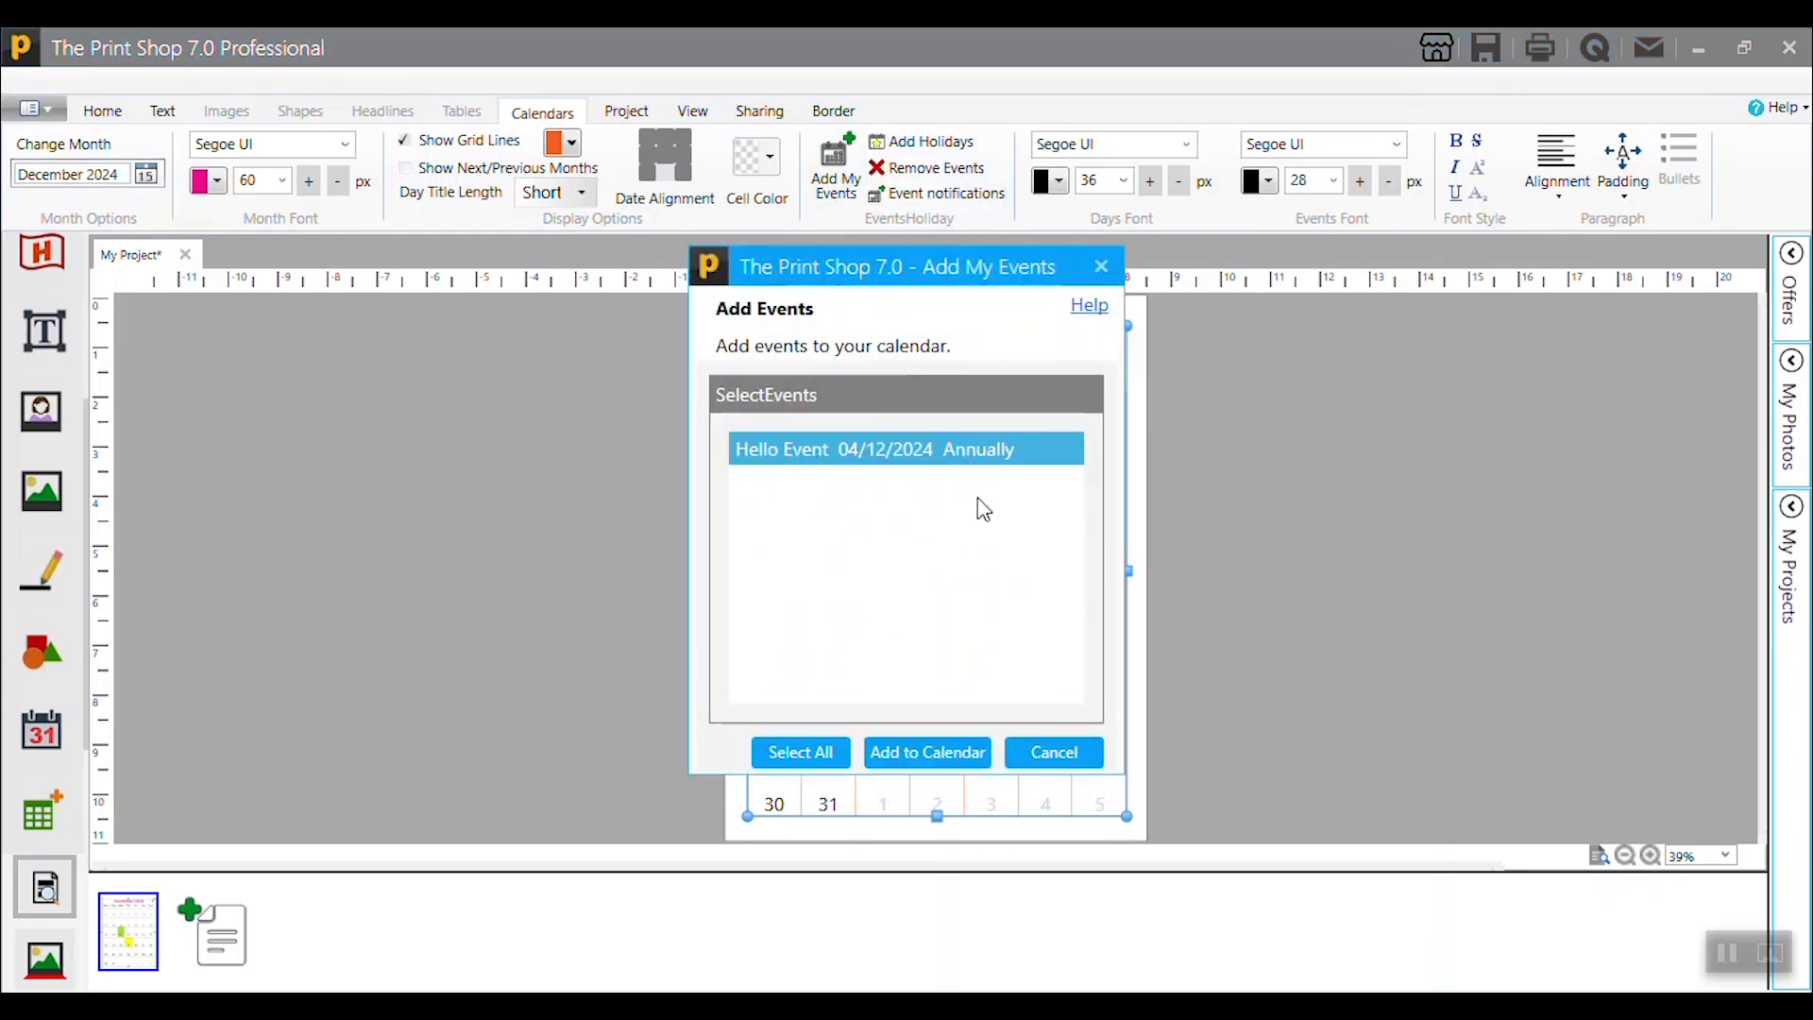
pyautogui.click(892, 757)
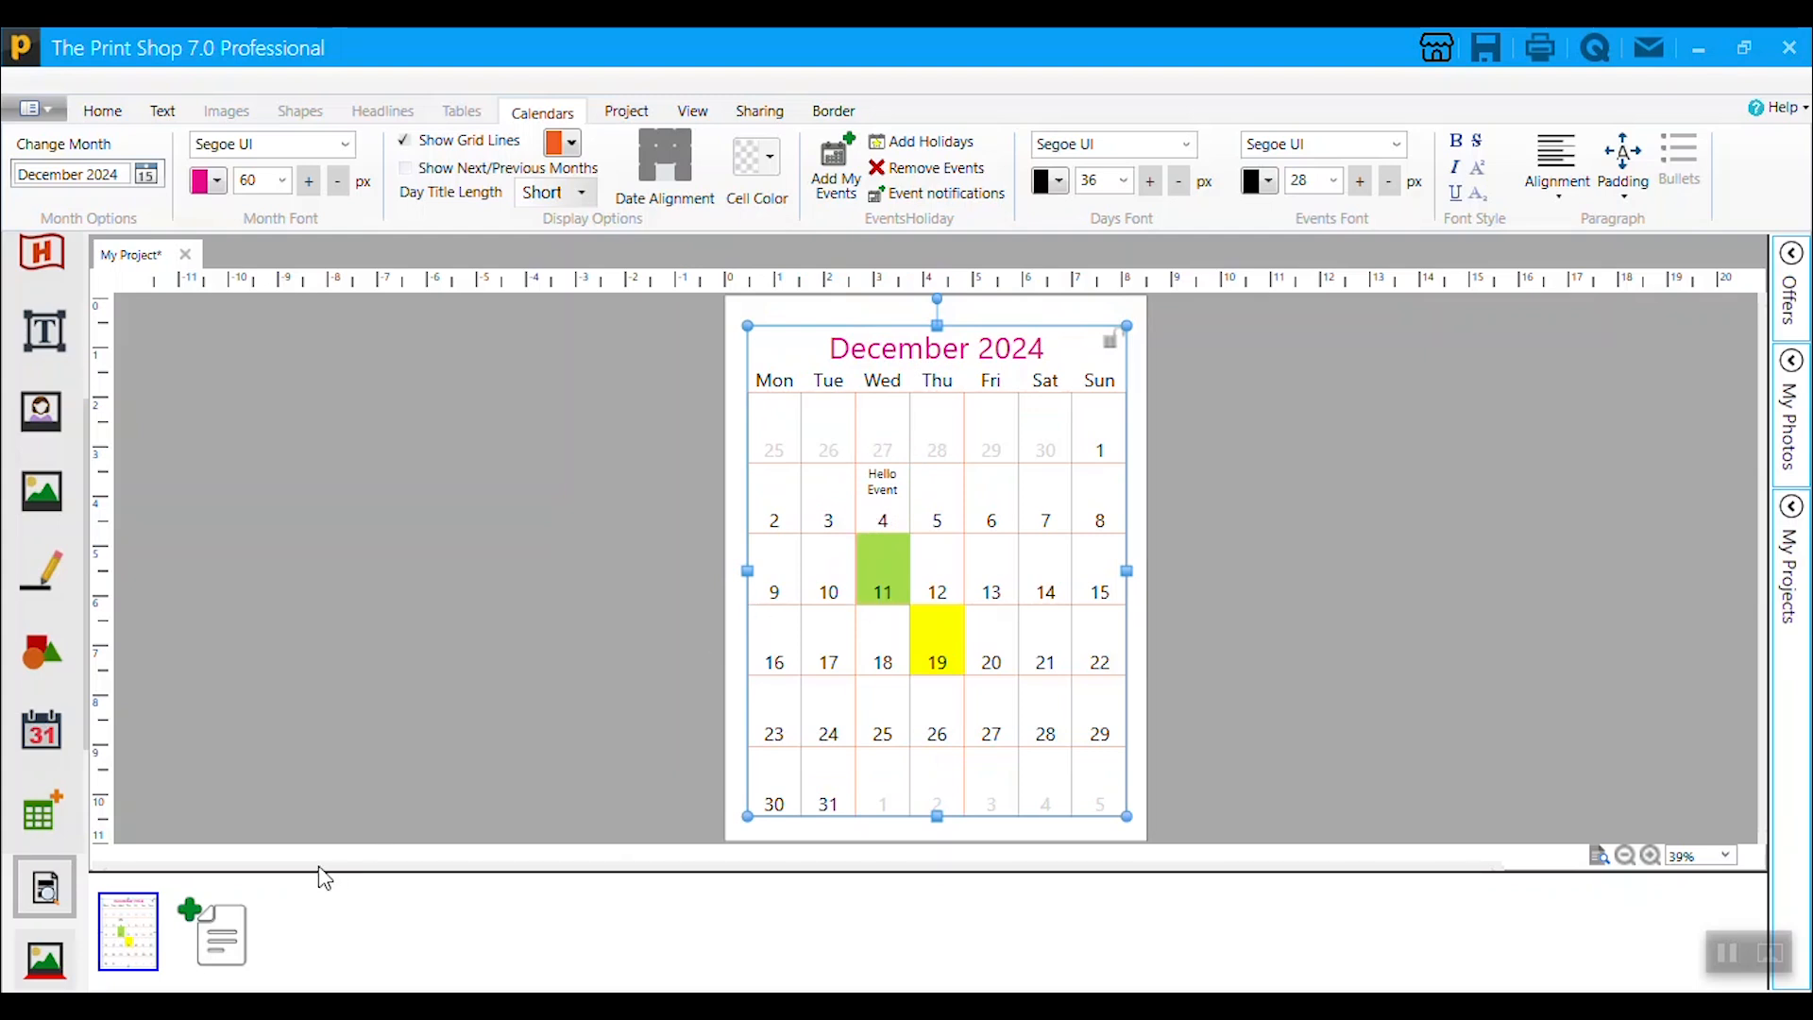
# Step: Add a second page containing a calendar and set its month to December 2025
pyautogui.click(189, 912)
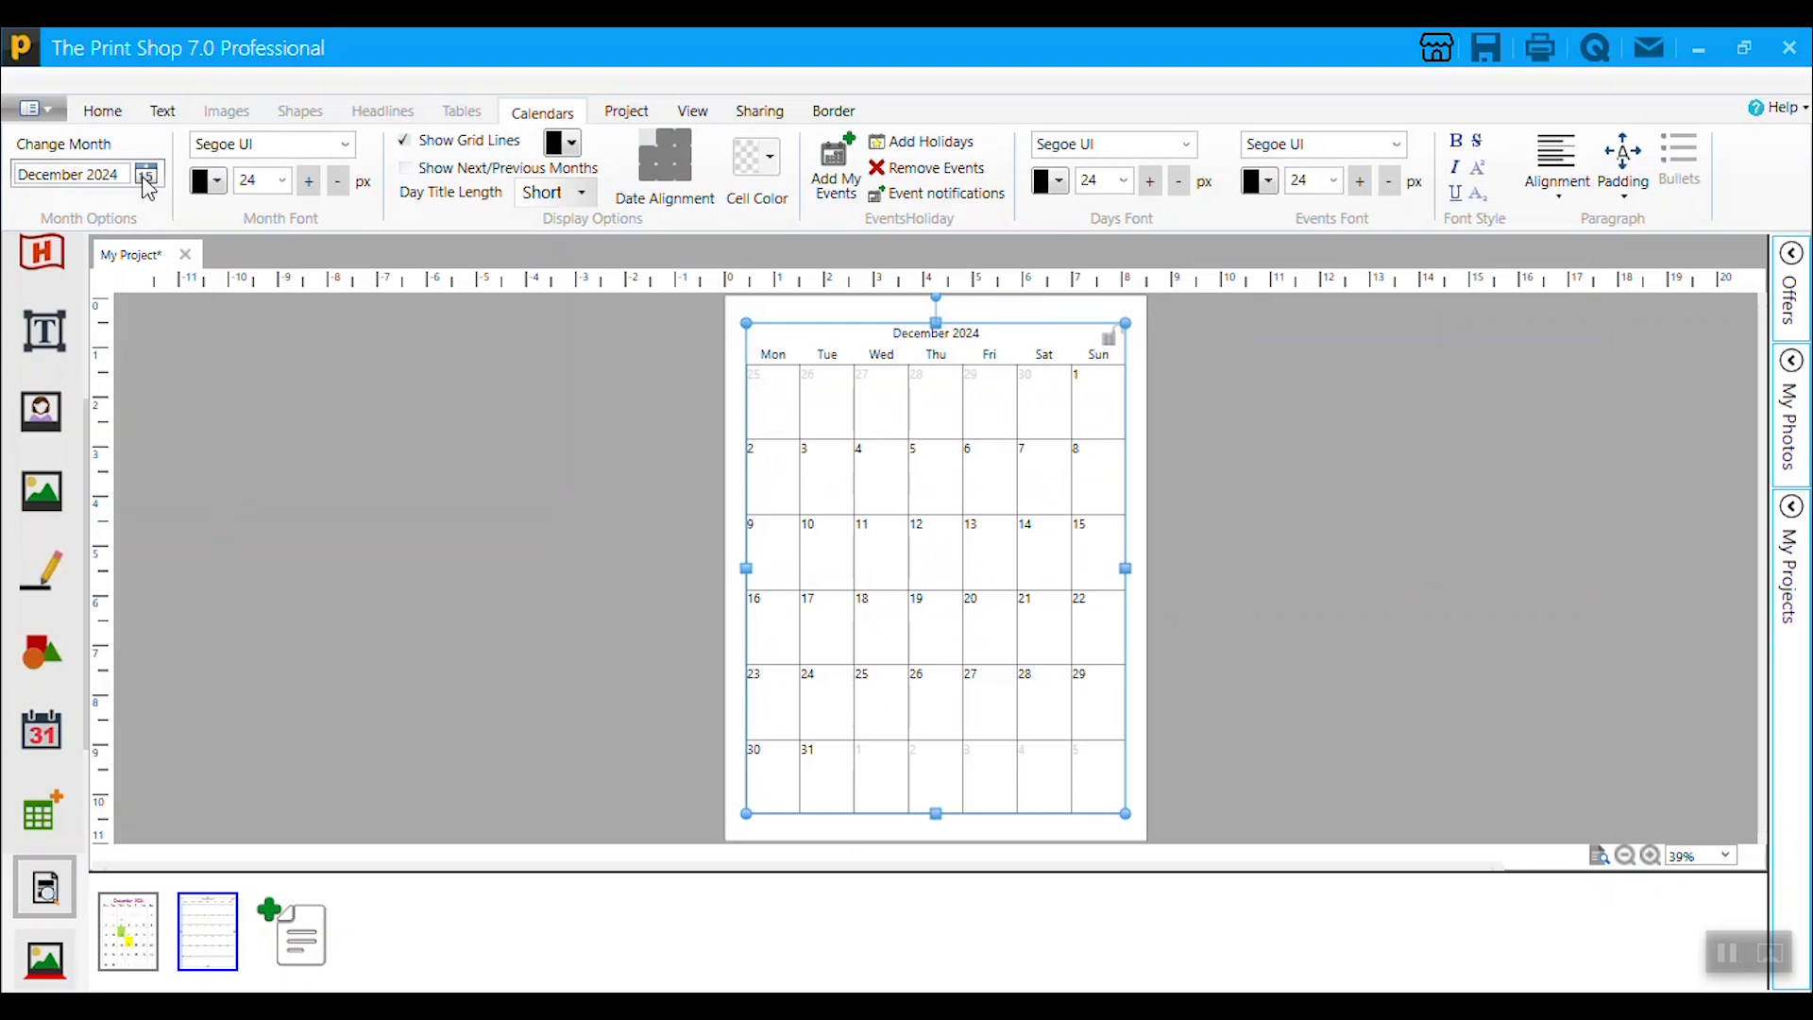
pyautogui.click(146, 176)
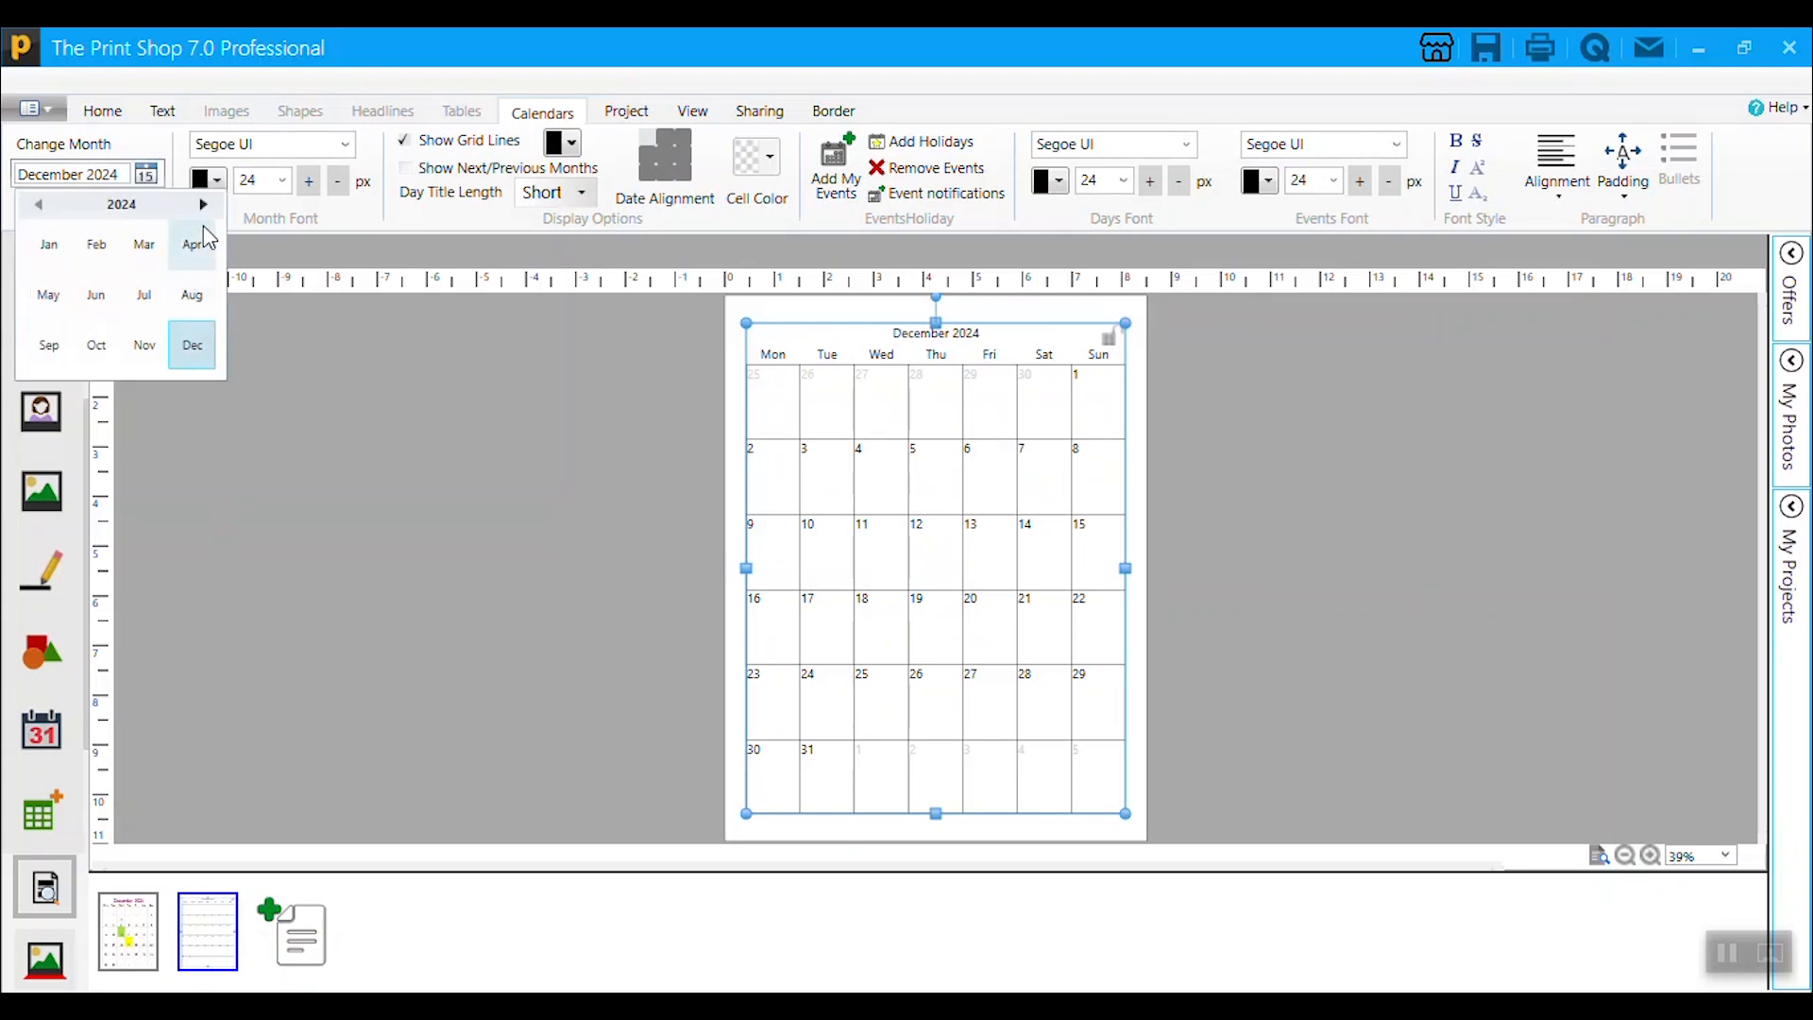
pyautogui.click(192, 352)
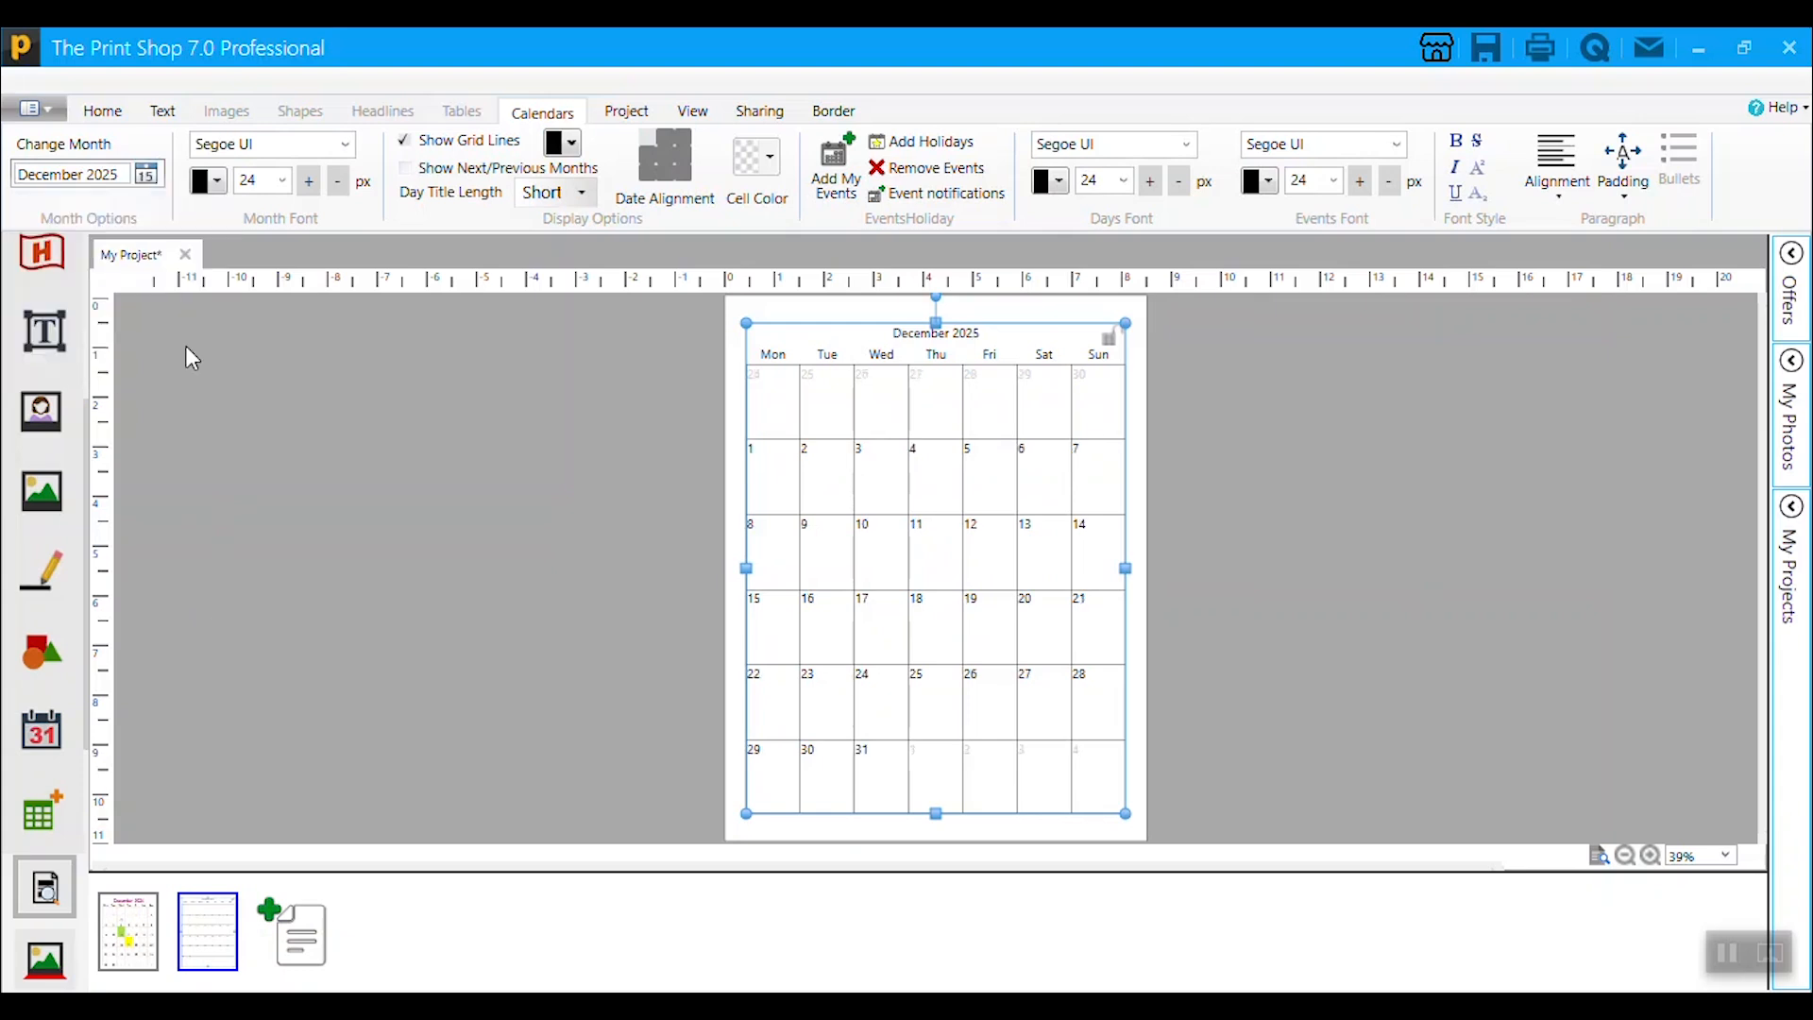
# Step: Add a third page, insert a calendar on it and set its month to December 2026
pyautogui.click(271, 921)
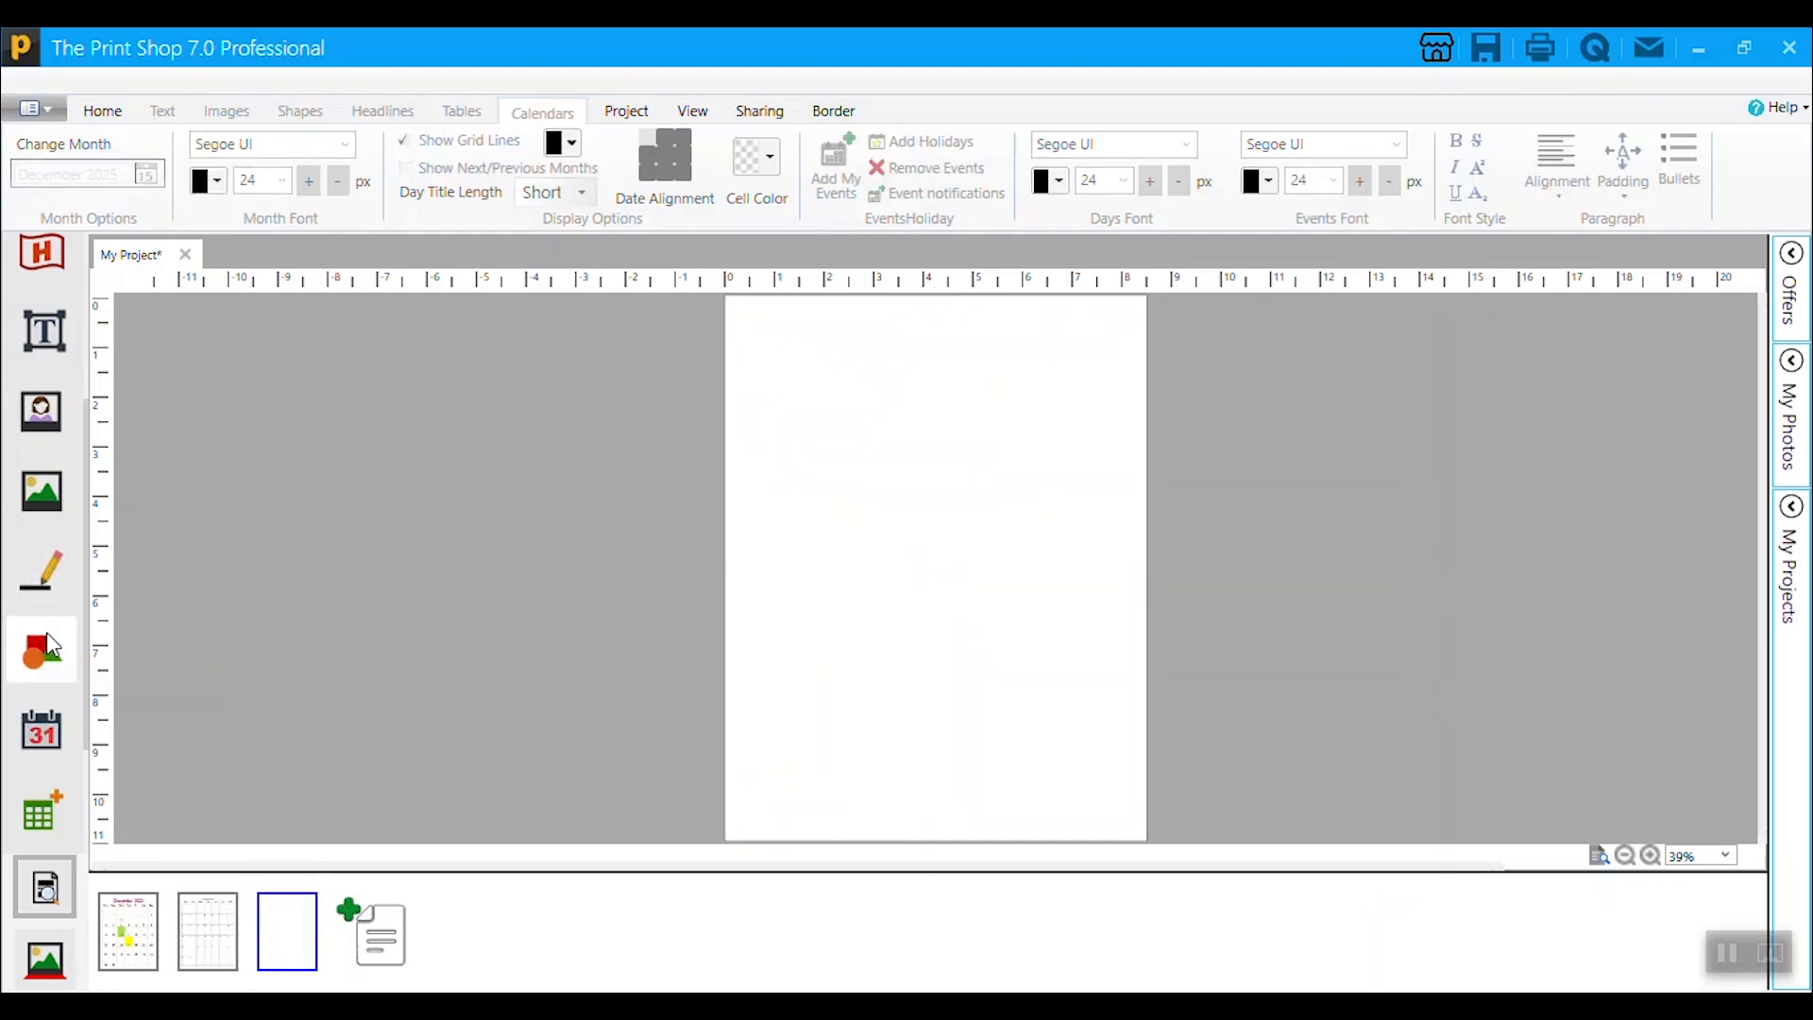
pyautogui.click(49, 725)
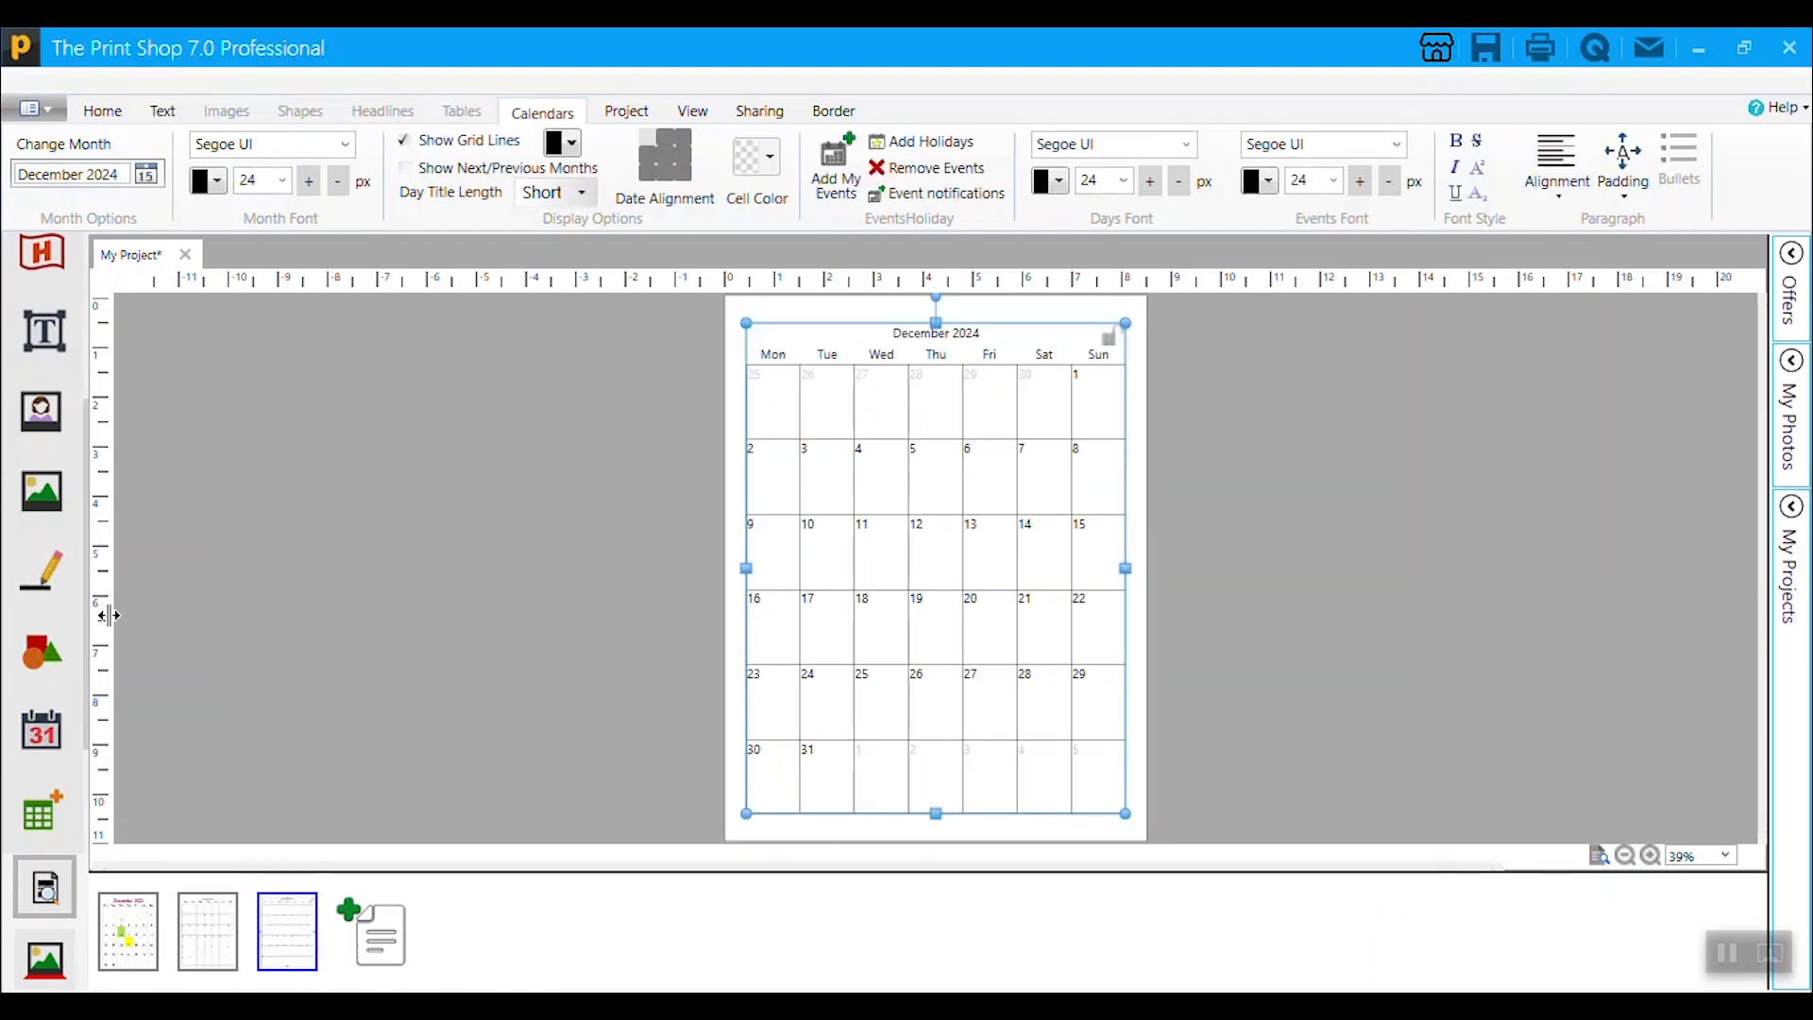
pyautogui.click(149, 175)
pyautogui.click(201, 204)
pyautogui.click(191, 348)
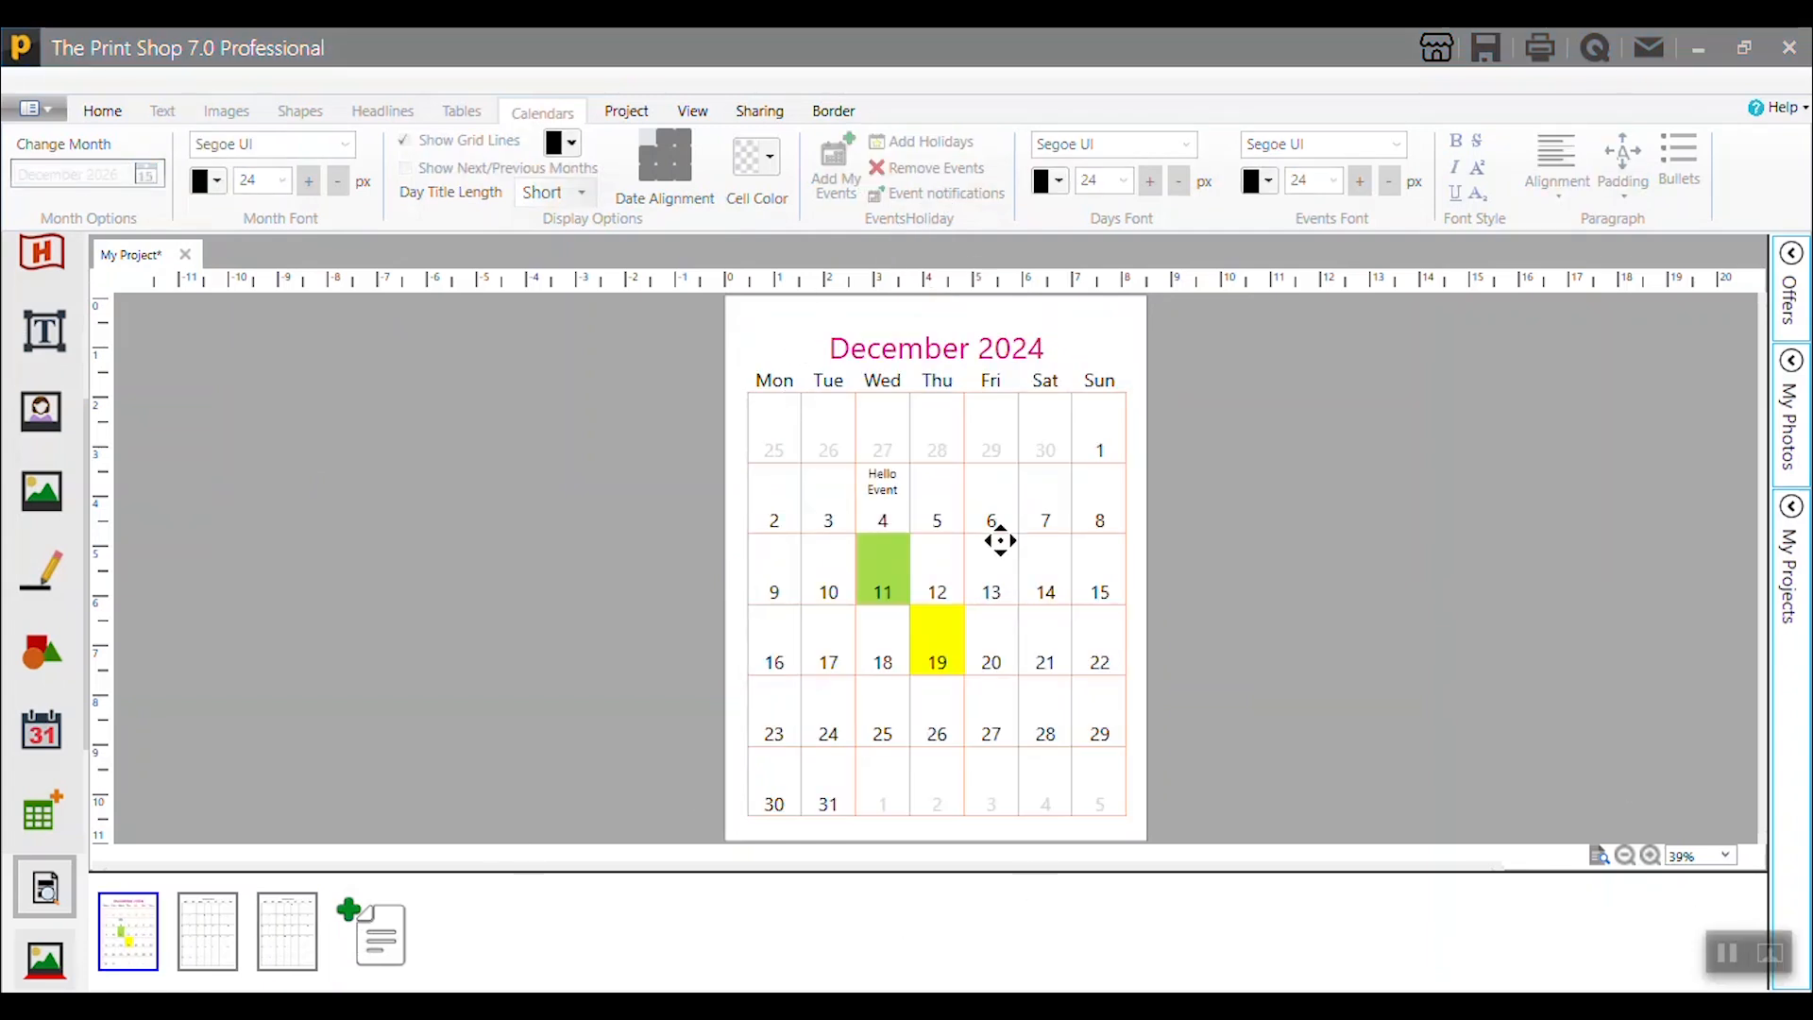
# Step: Start a new event for the December 2024 calendar, titled Encore Event and dated 10 December 2024
pyautogui.click(939, 197)
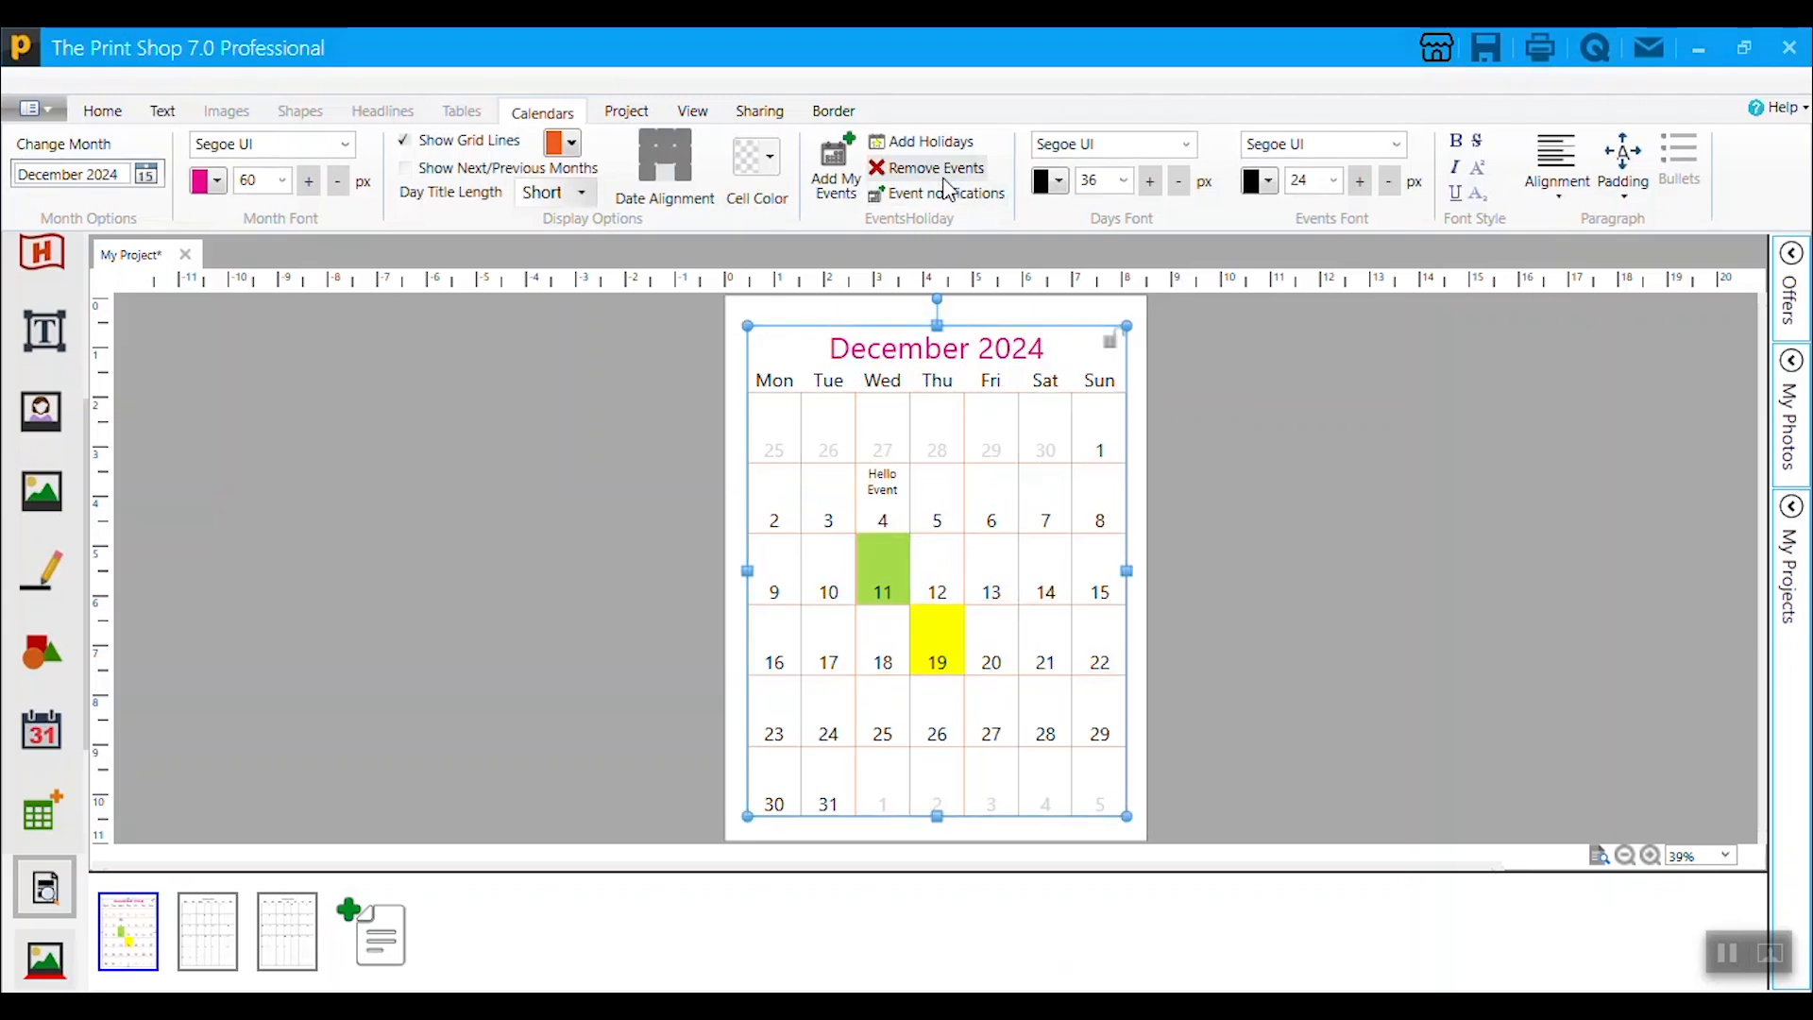
pyautogui.click(945, 191)
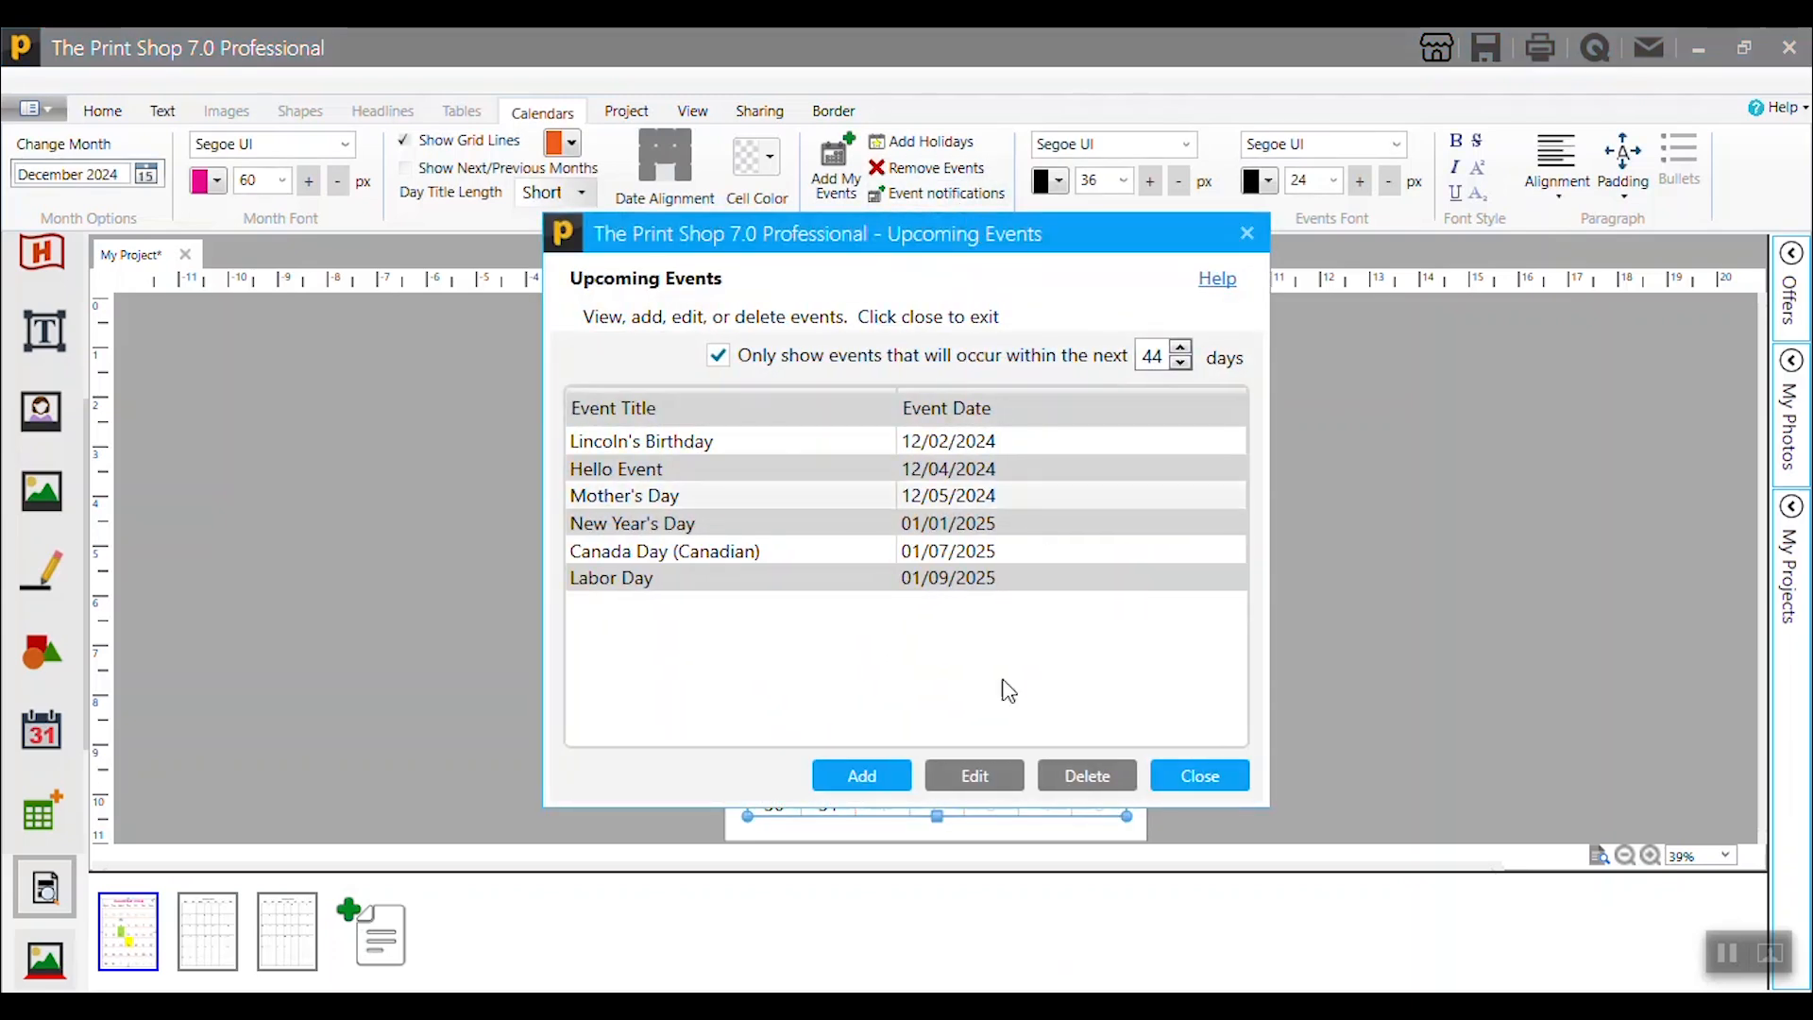
pyautogui.click(887, 773)
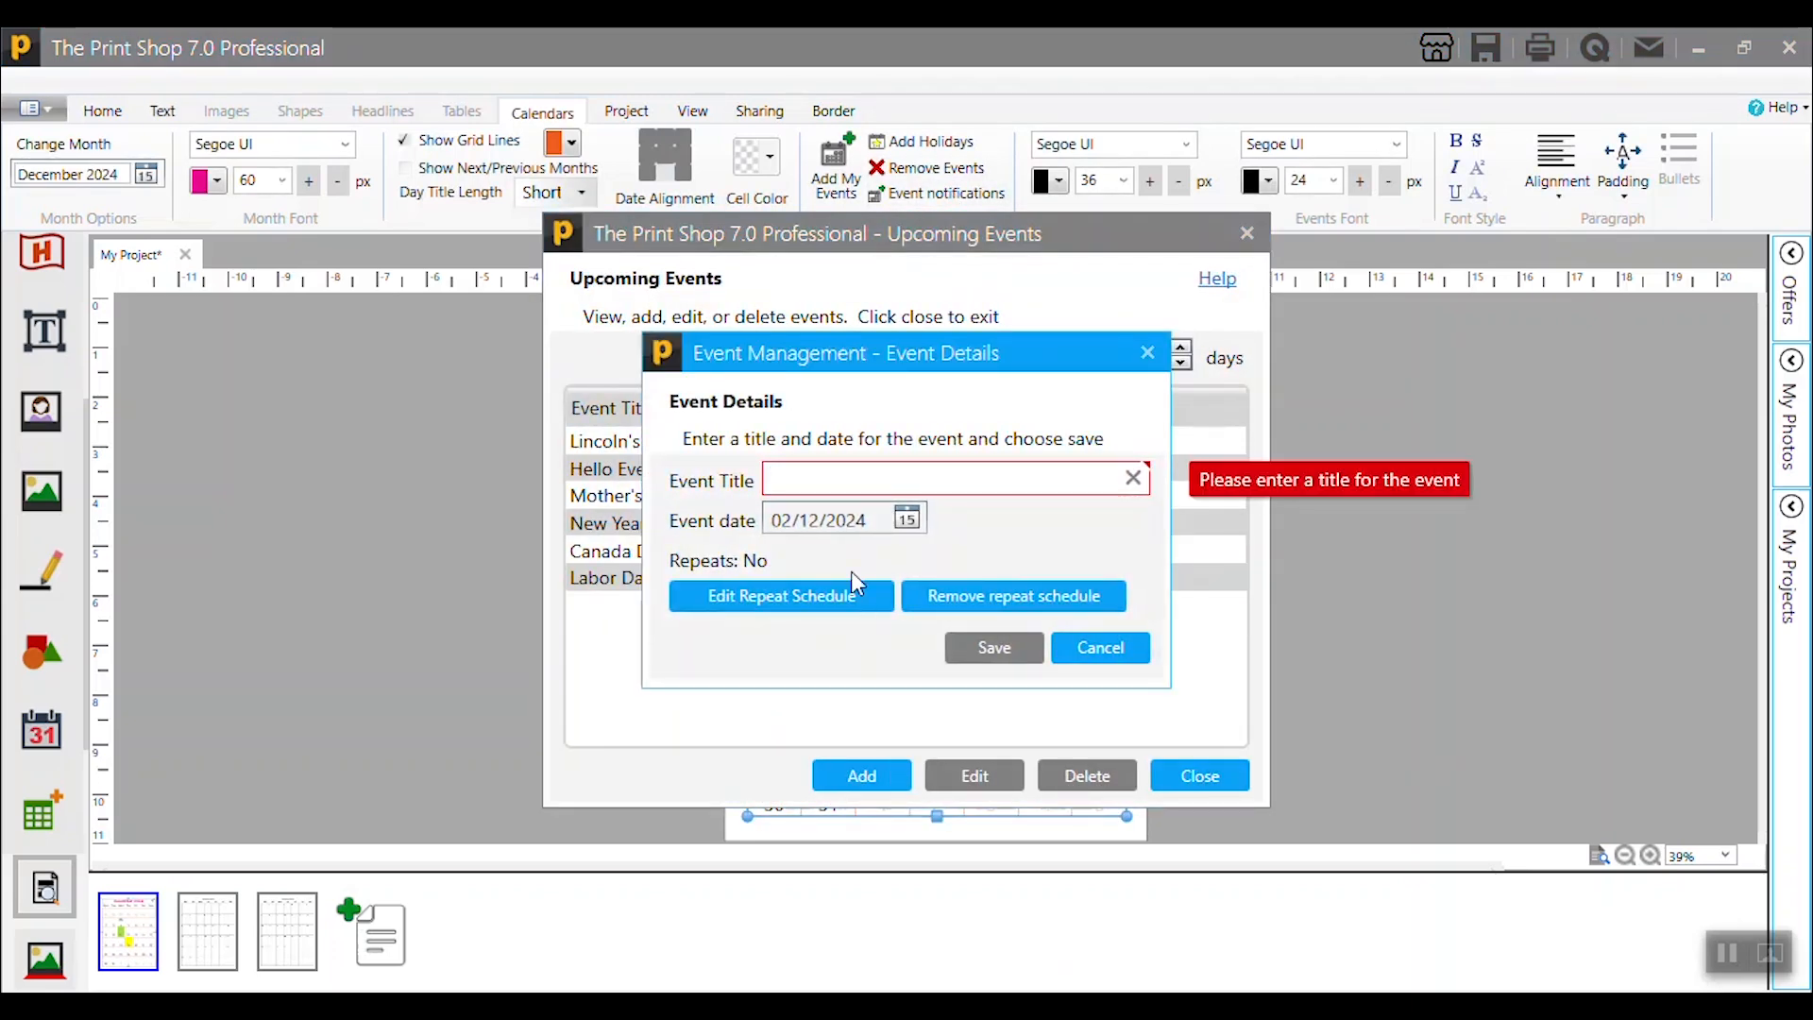
pyautogui.click(1005, 483)
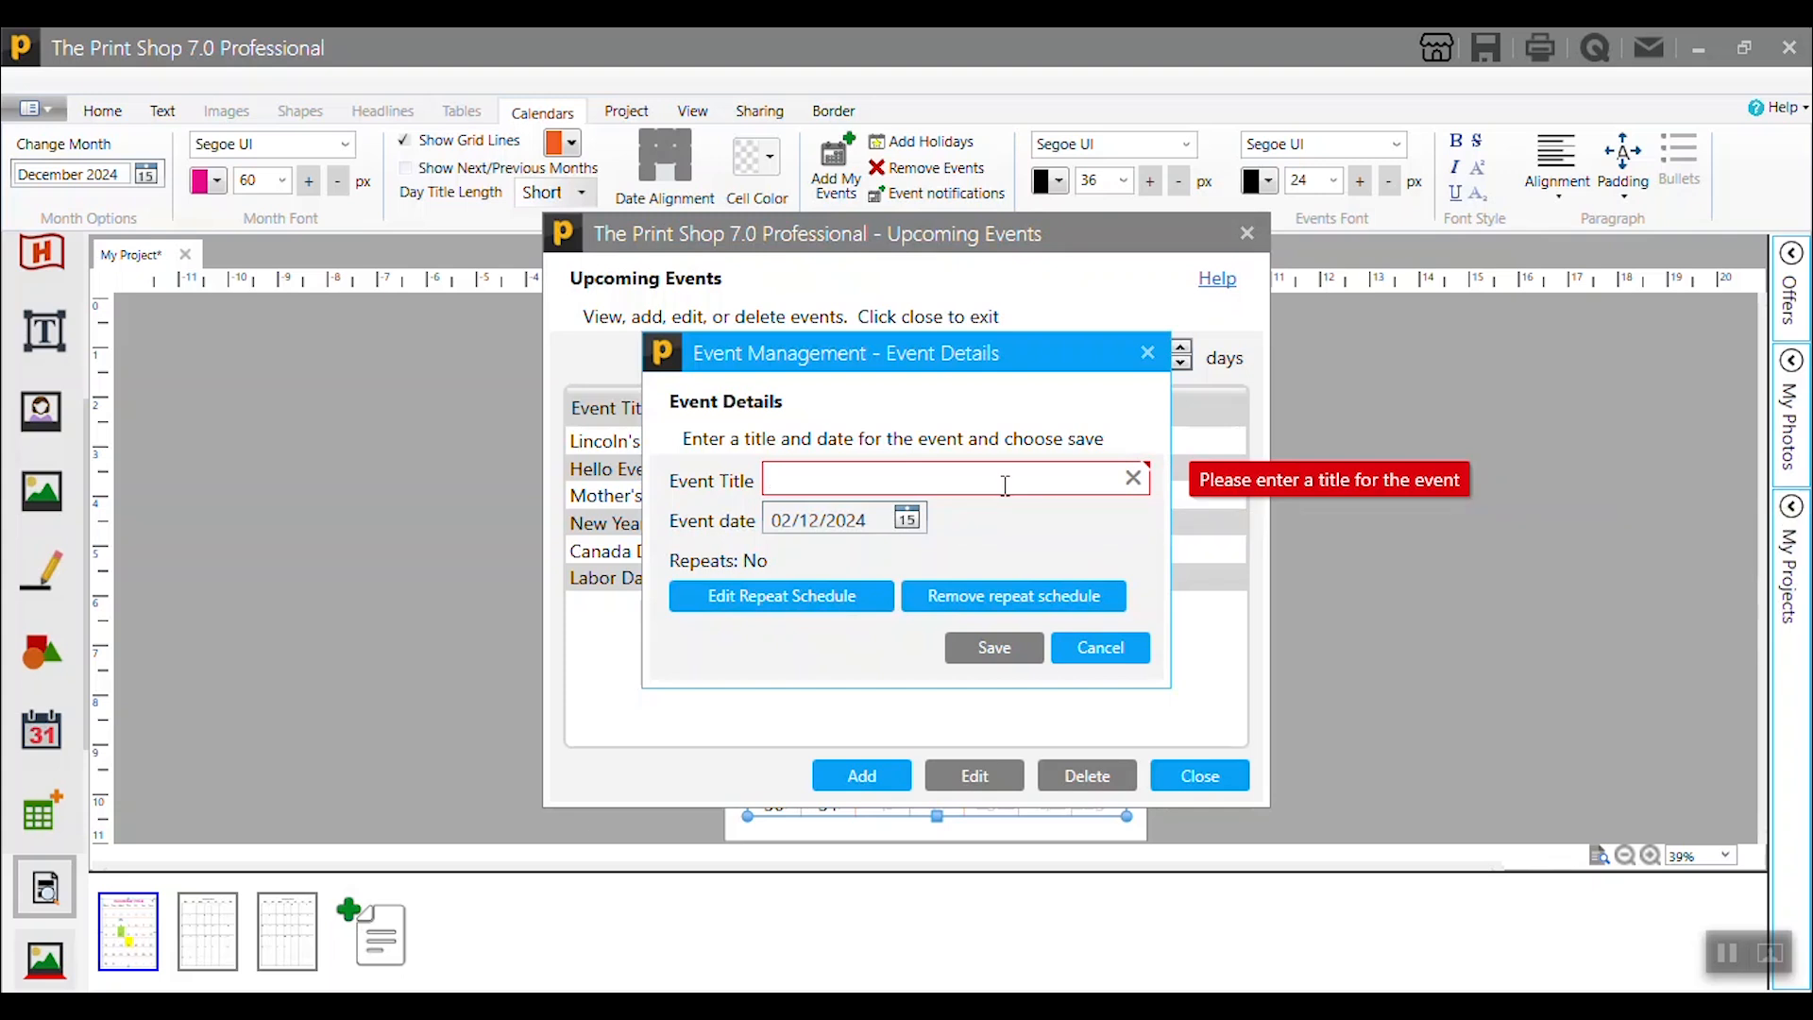
pyautogui.write('Encore Event')
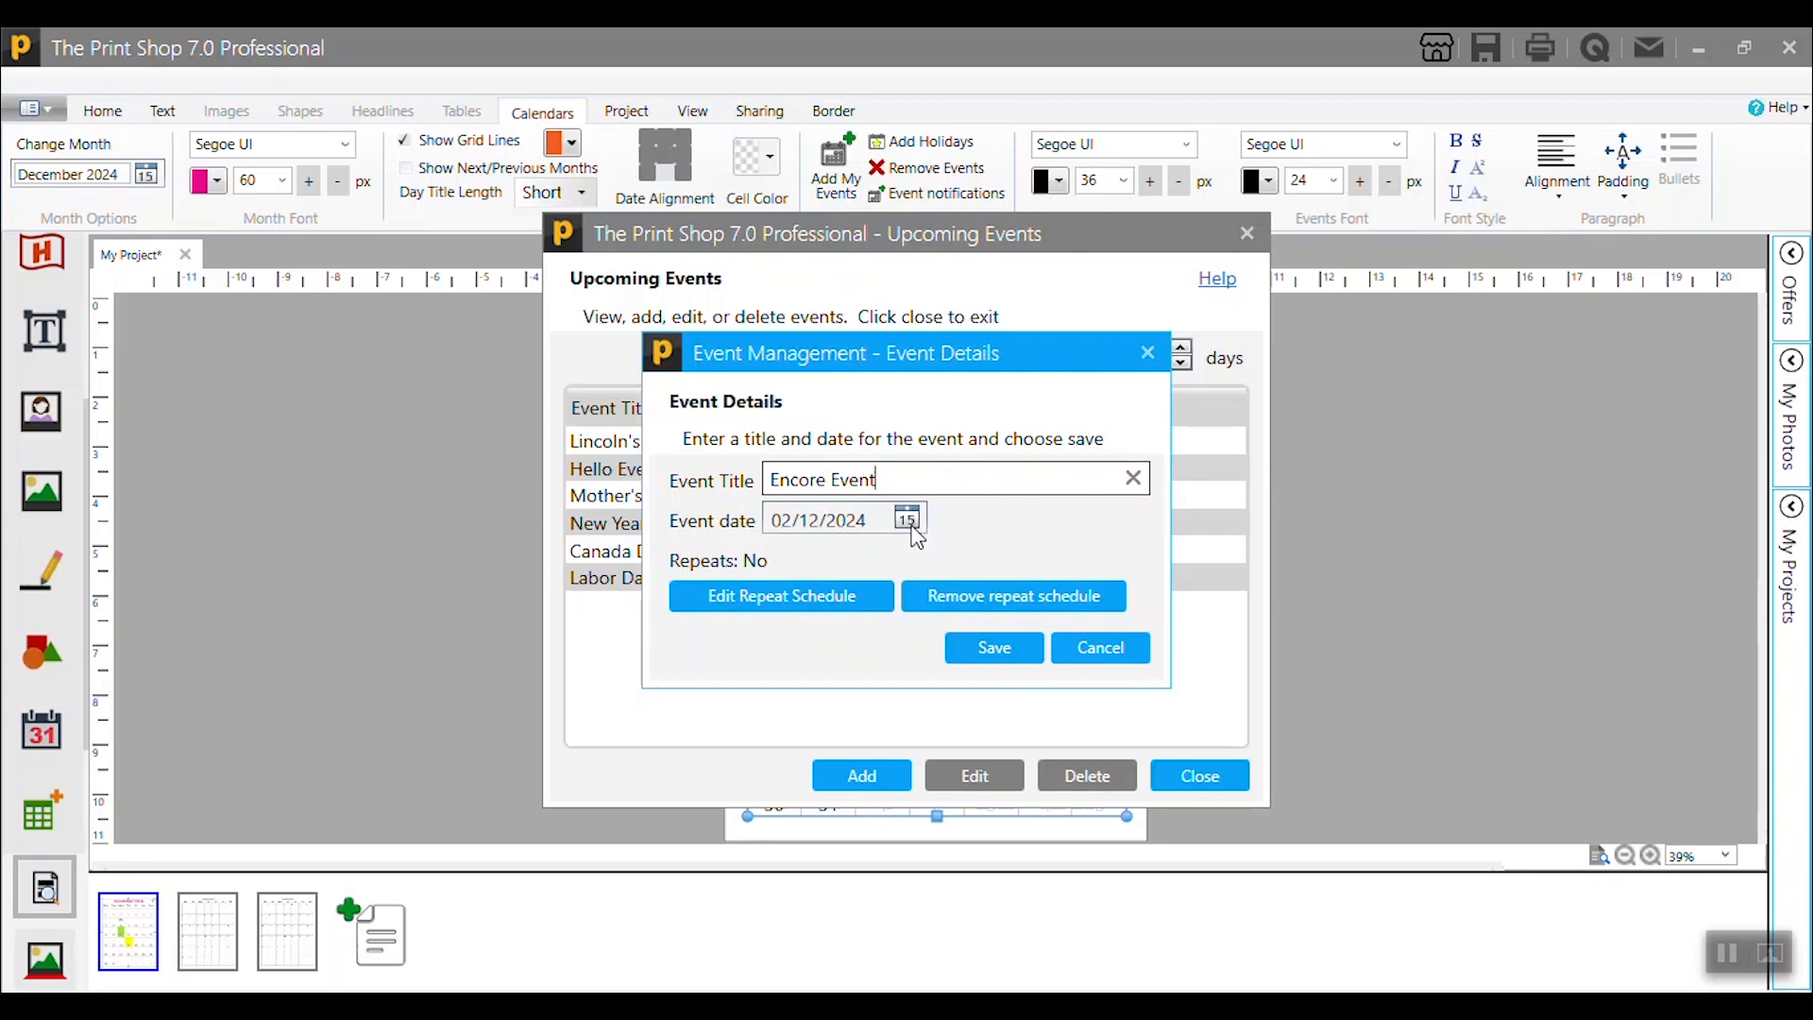
pyautogui.click(909, 521)
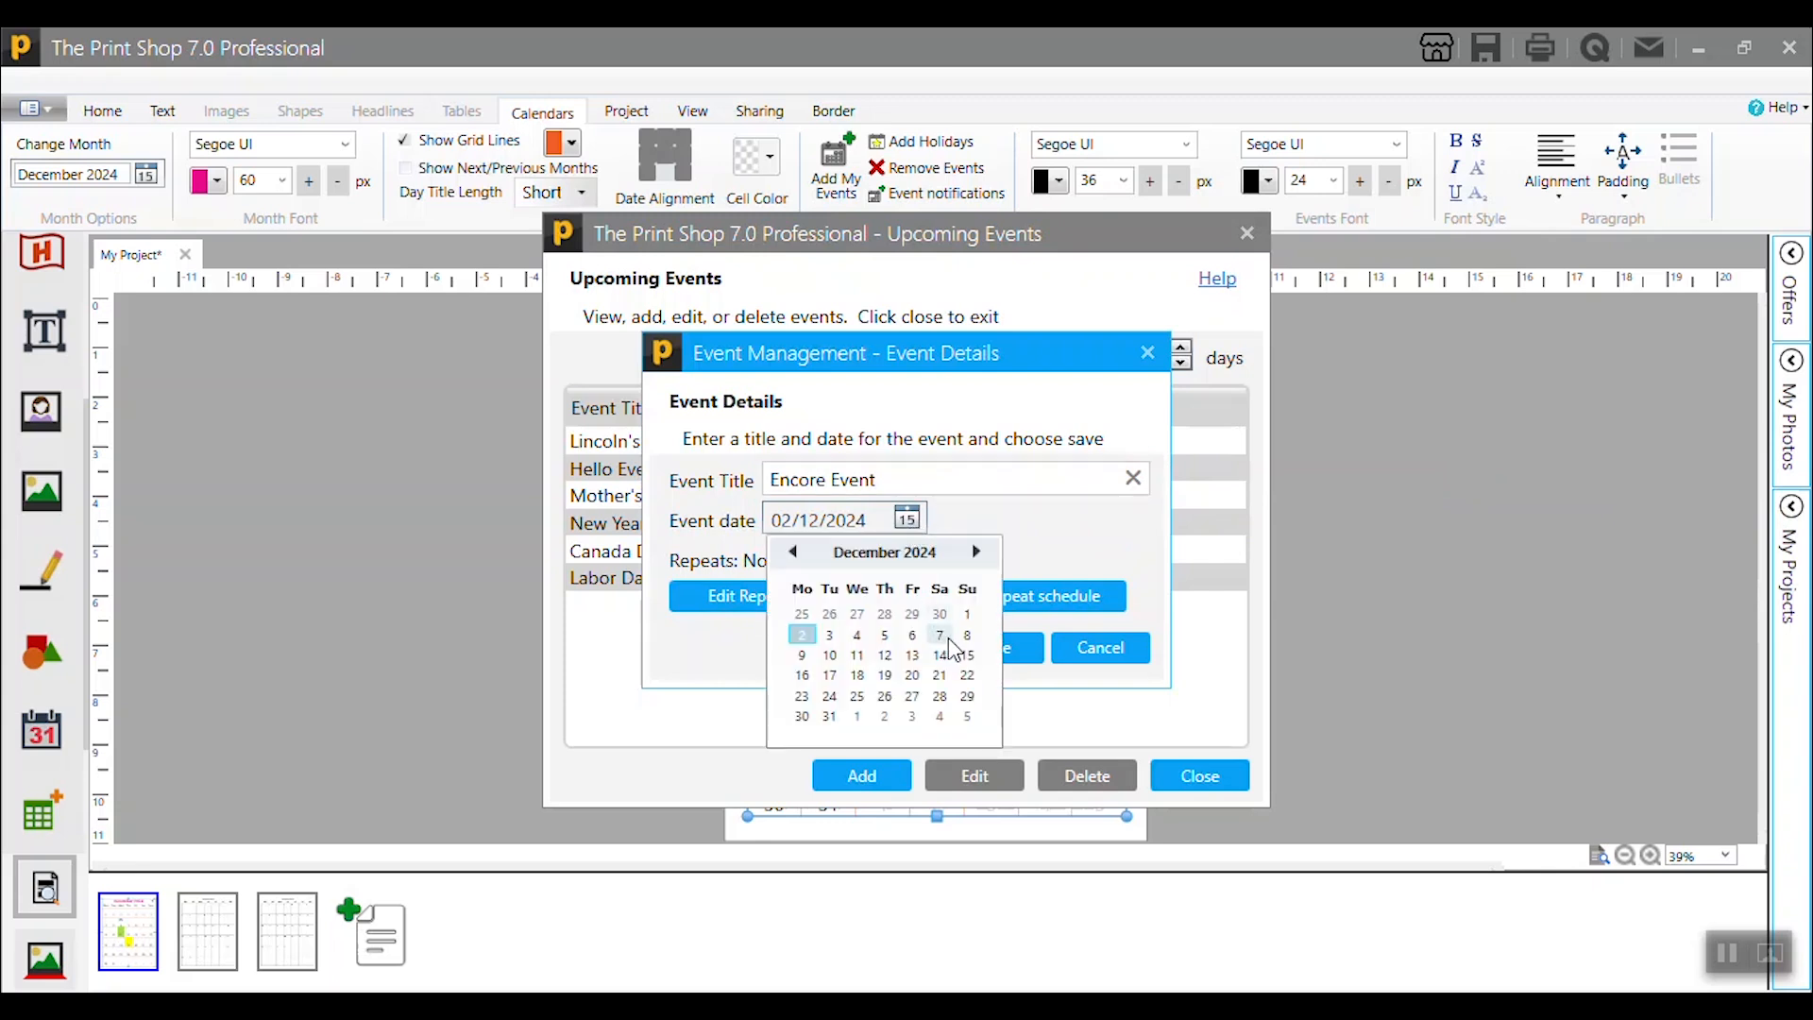
pyautogui.click(829, 654)
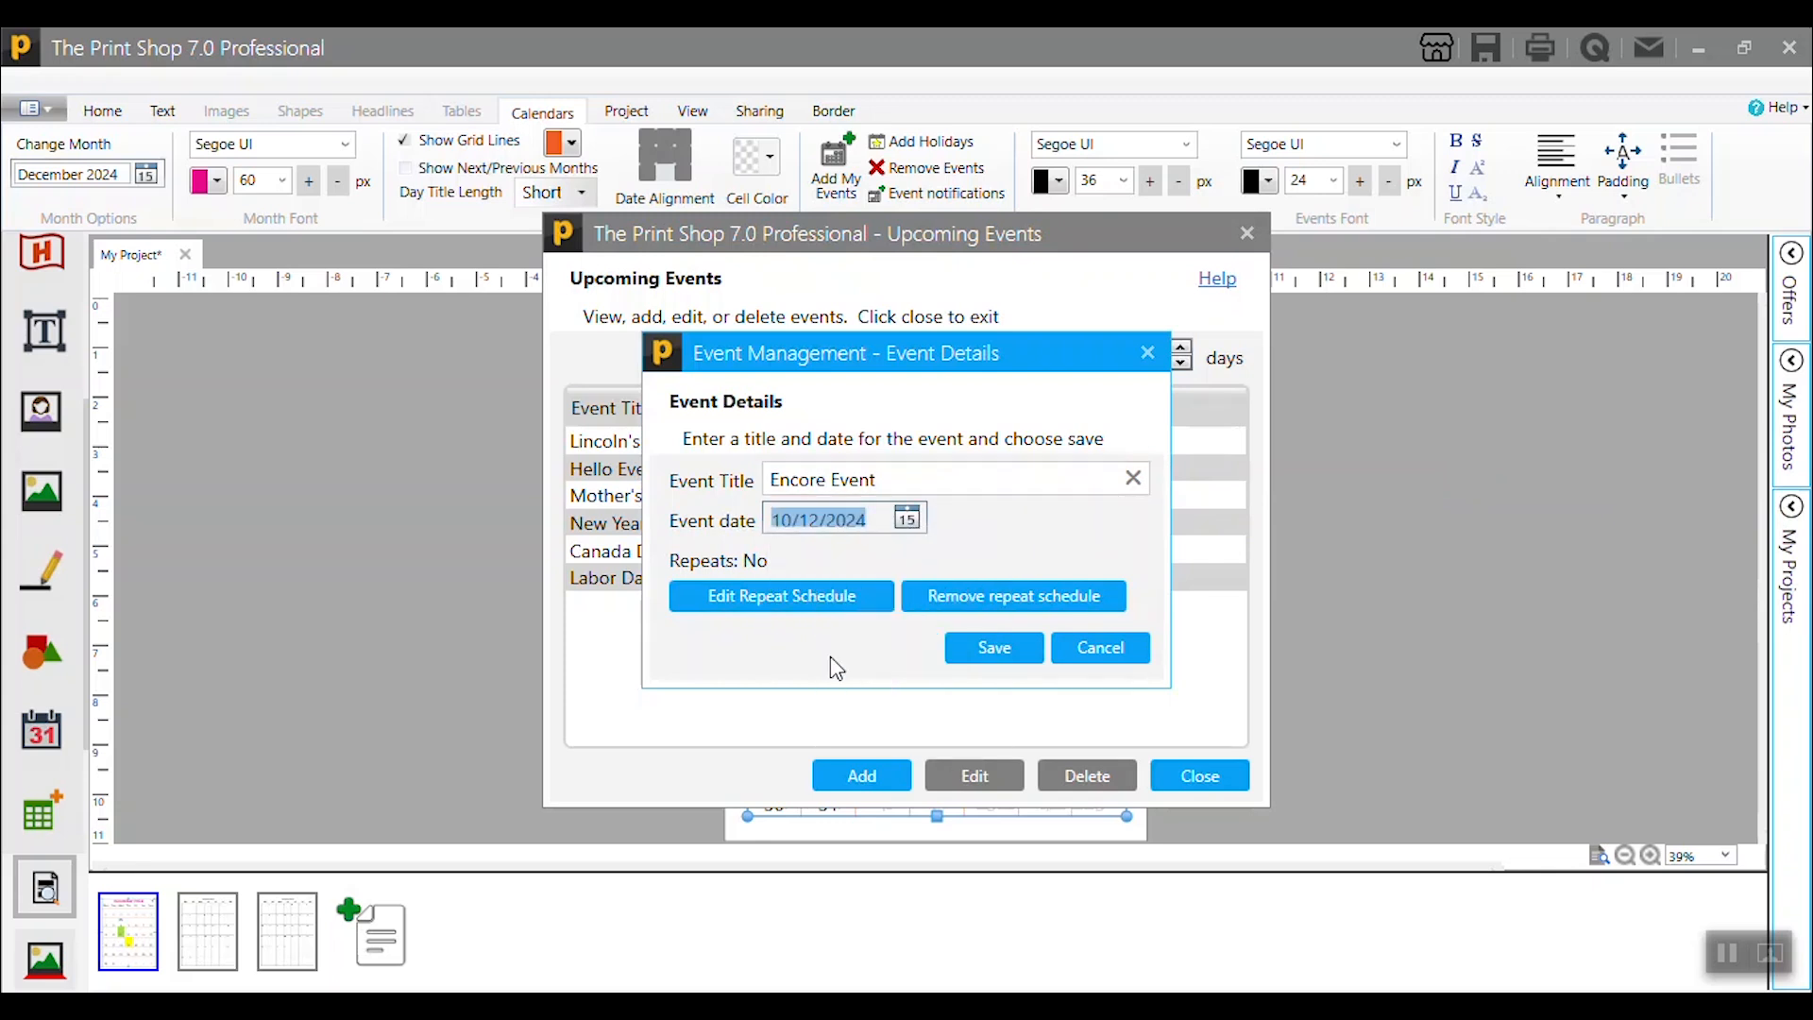
# Step: Set Encore Event to repeat yearly, every 1 year with no end, and save it, closing the upcoming events list
pyautogui.click(742, 596)
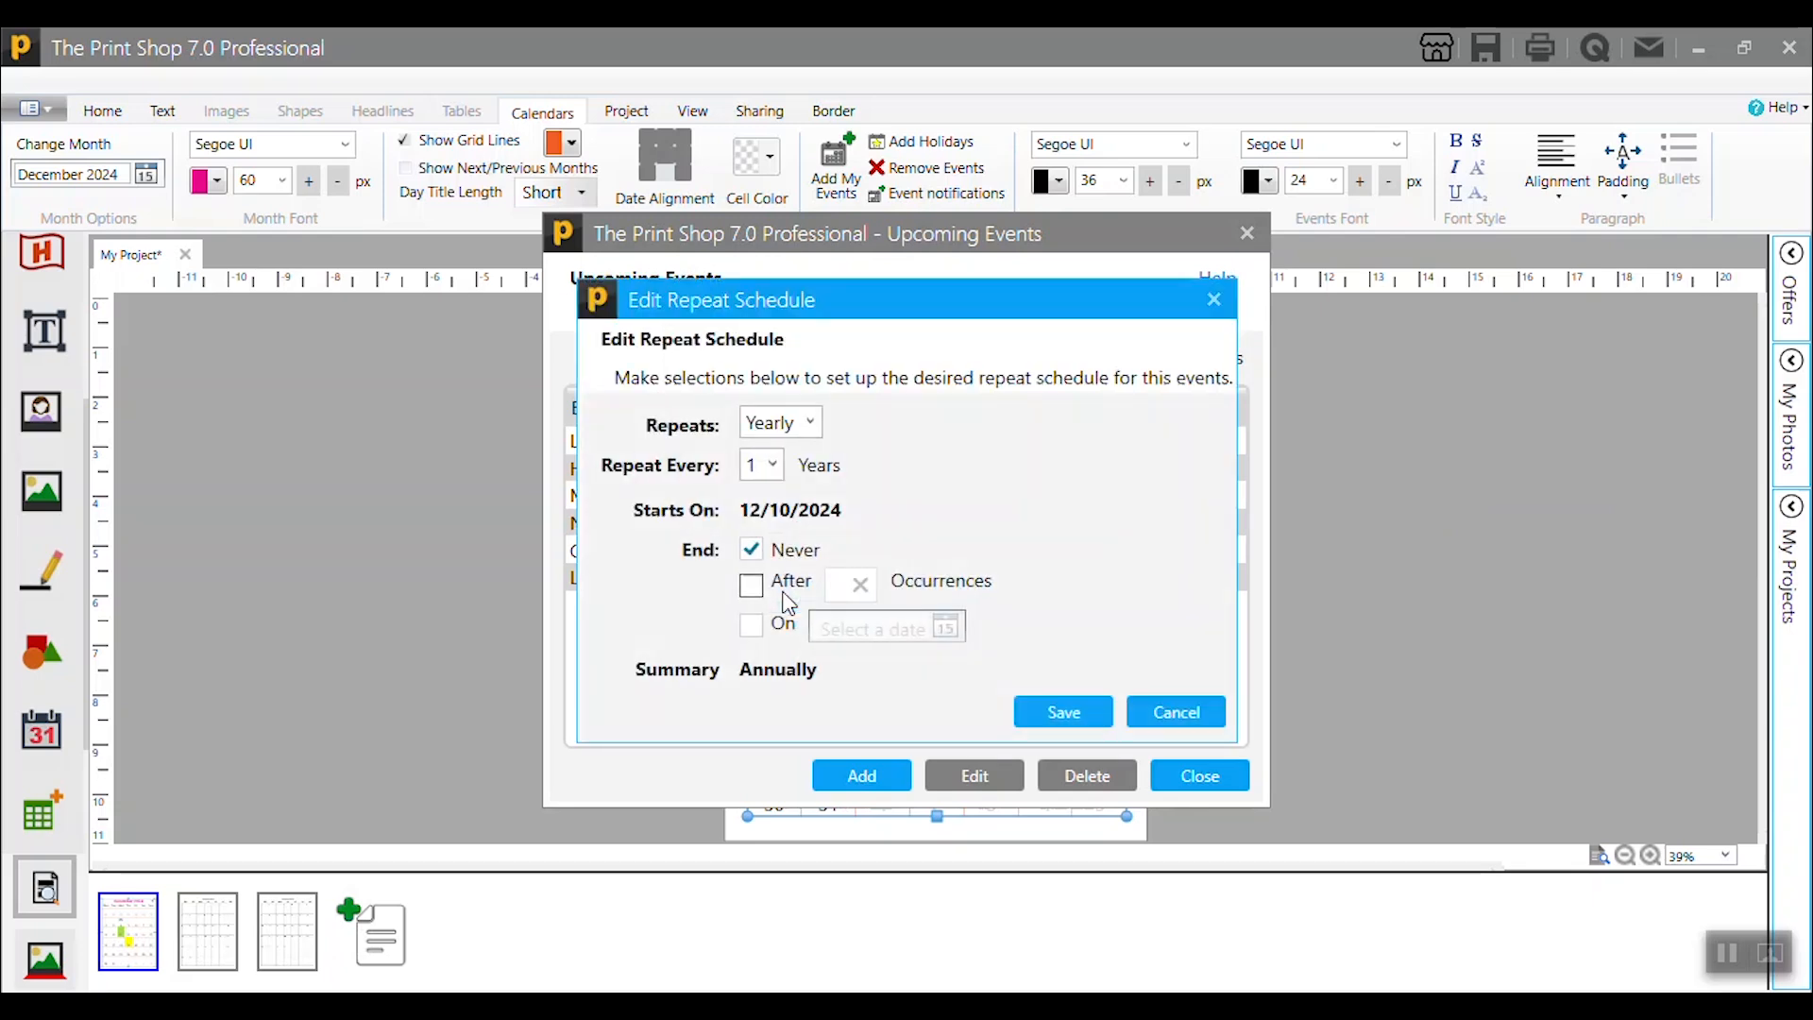
pyautogui.click(807, 422)
pyautogui.click(784, 696)
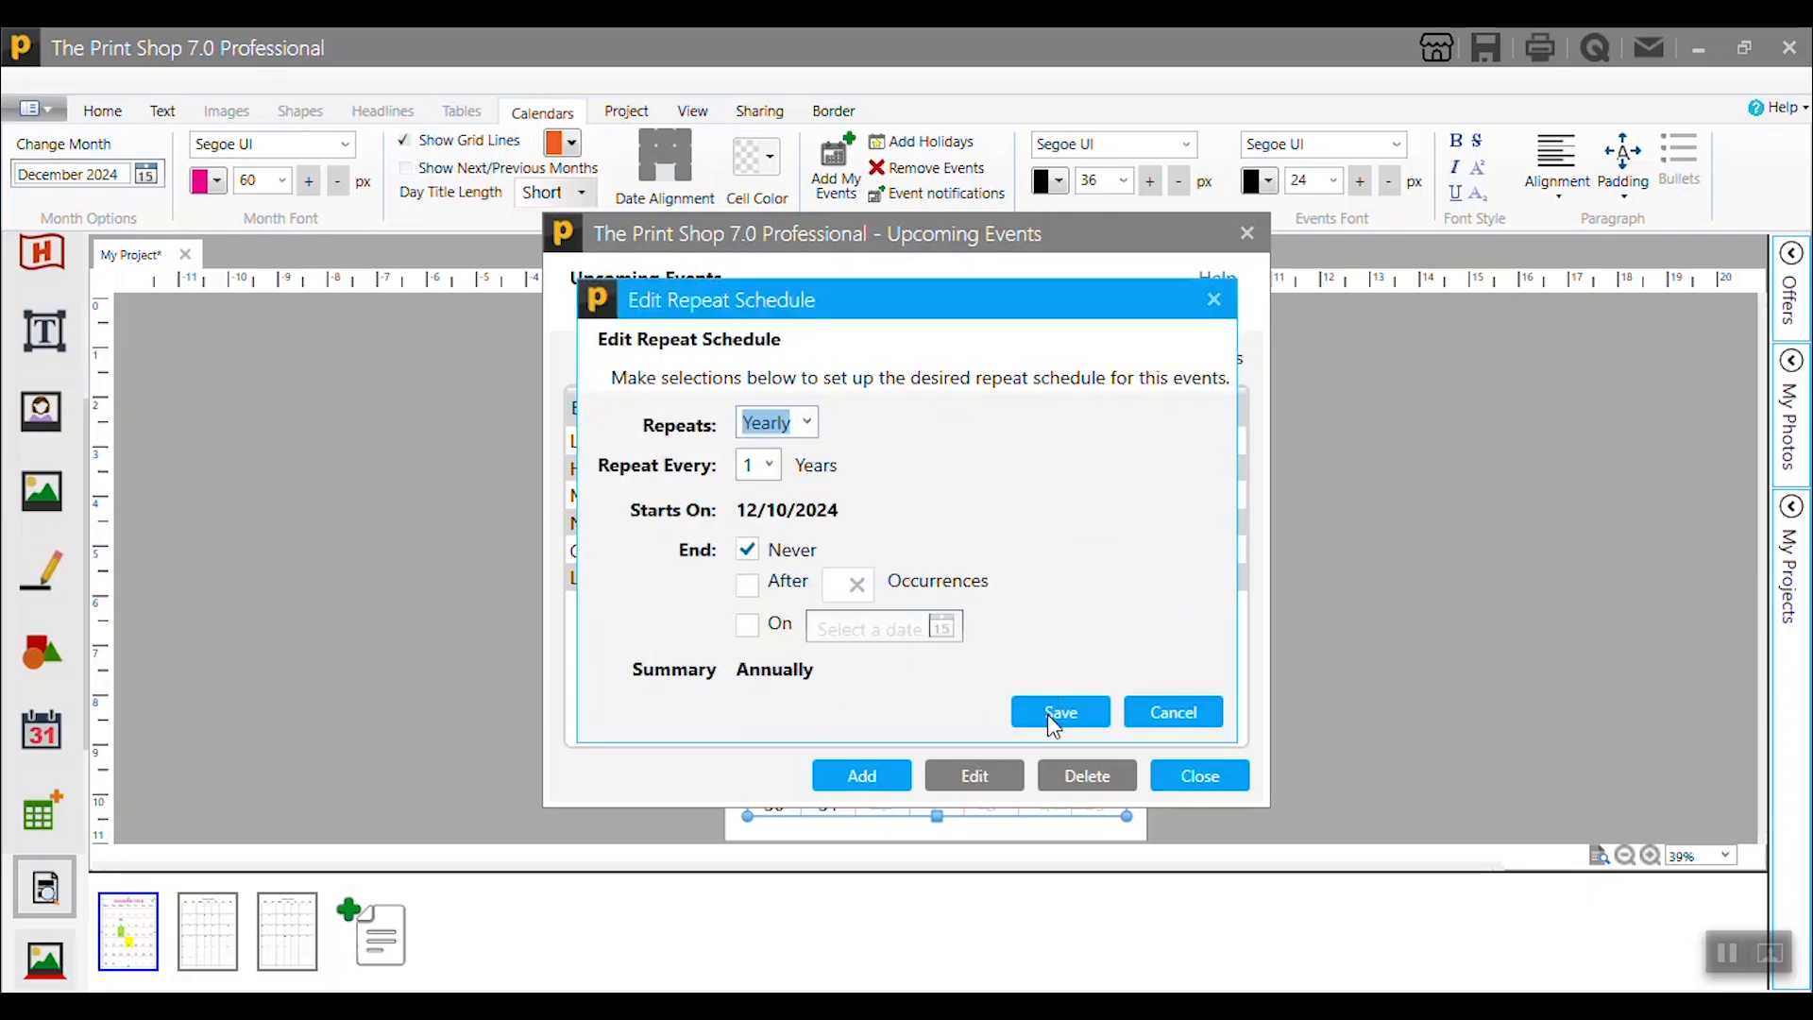
pyautogui.click(1046, 712)
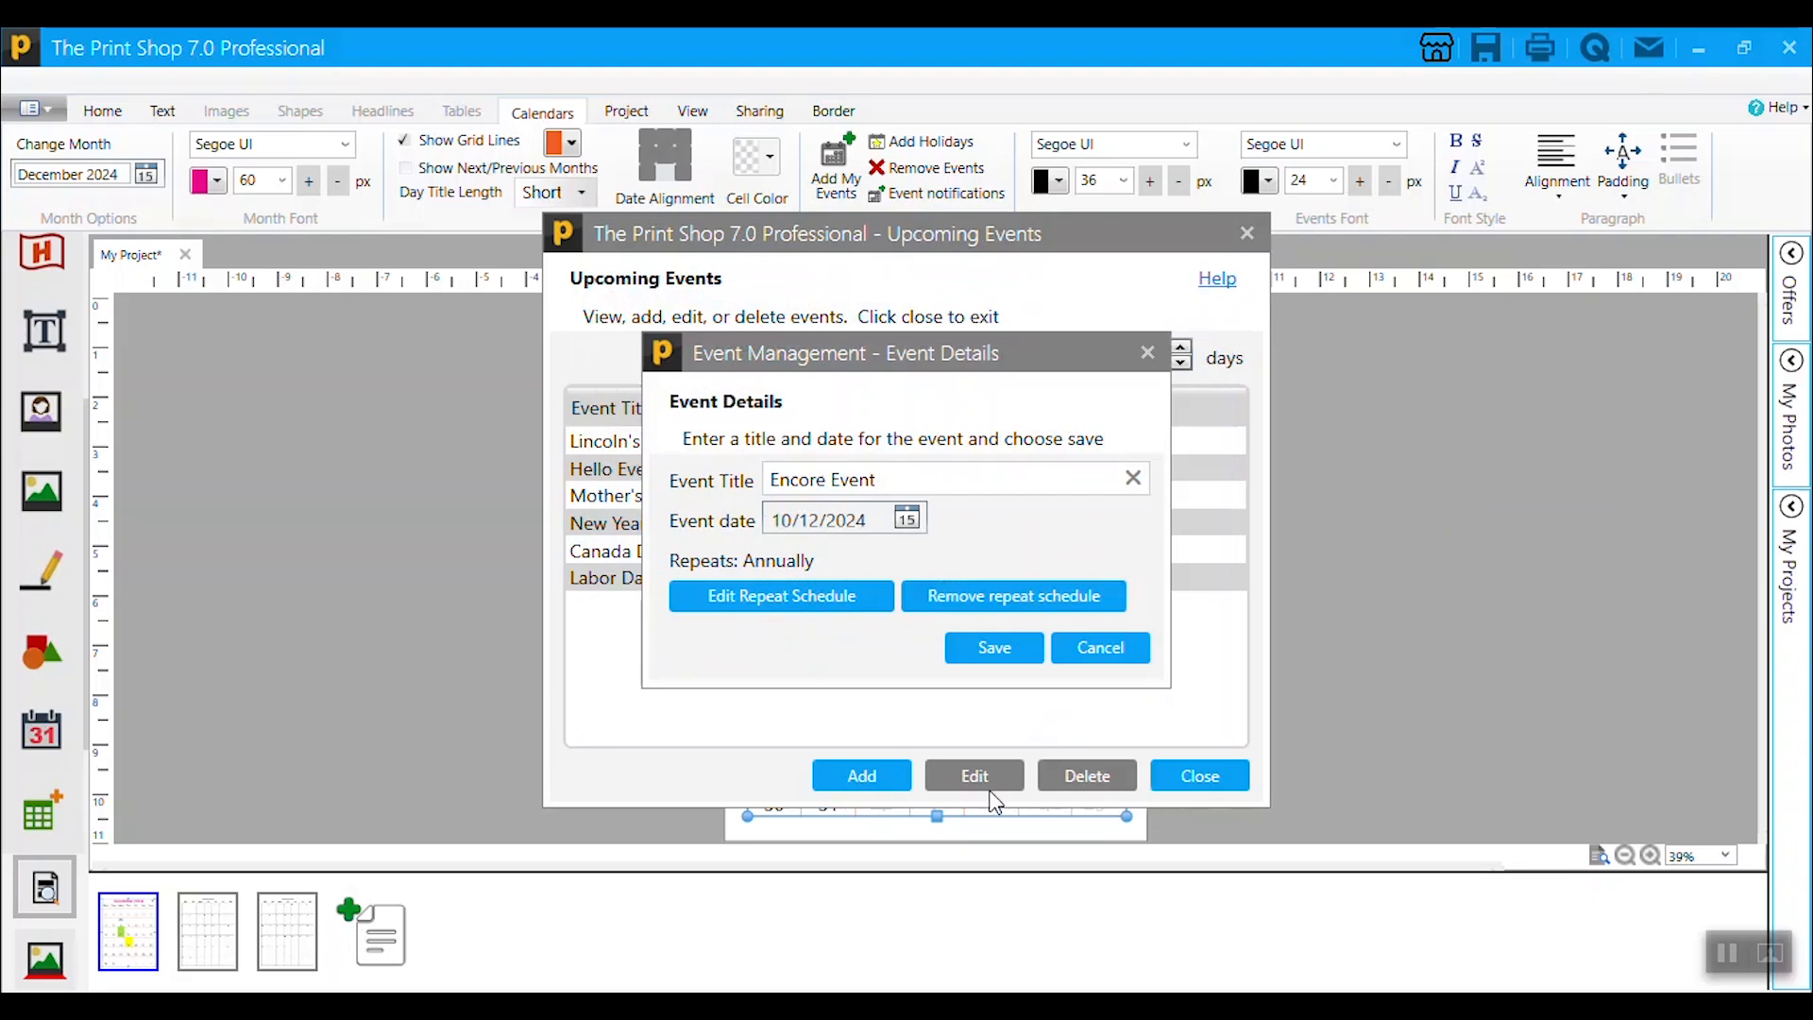
pyautogui.click(994, 648)
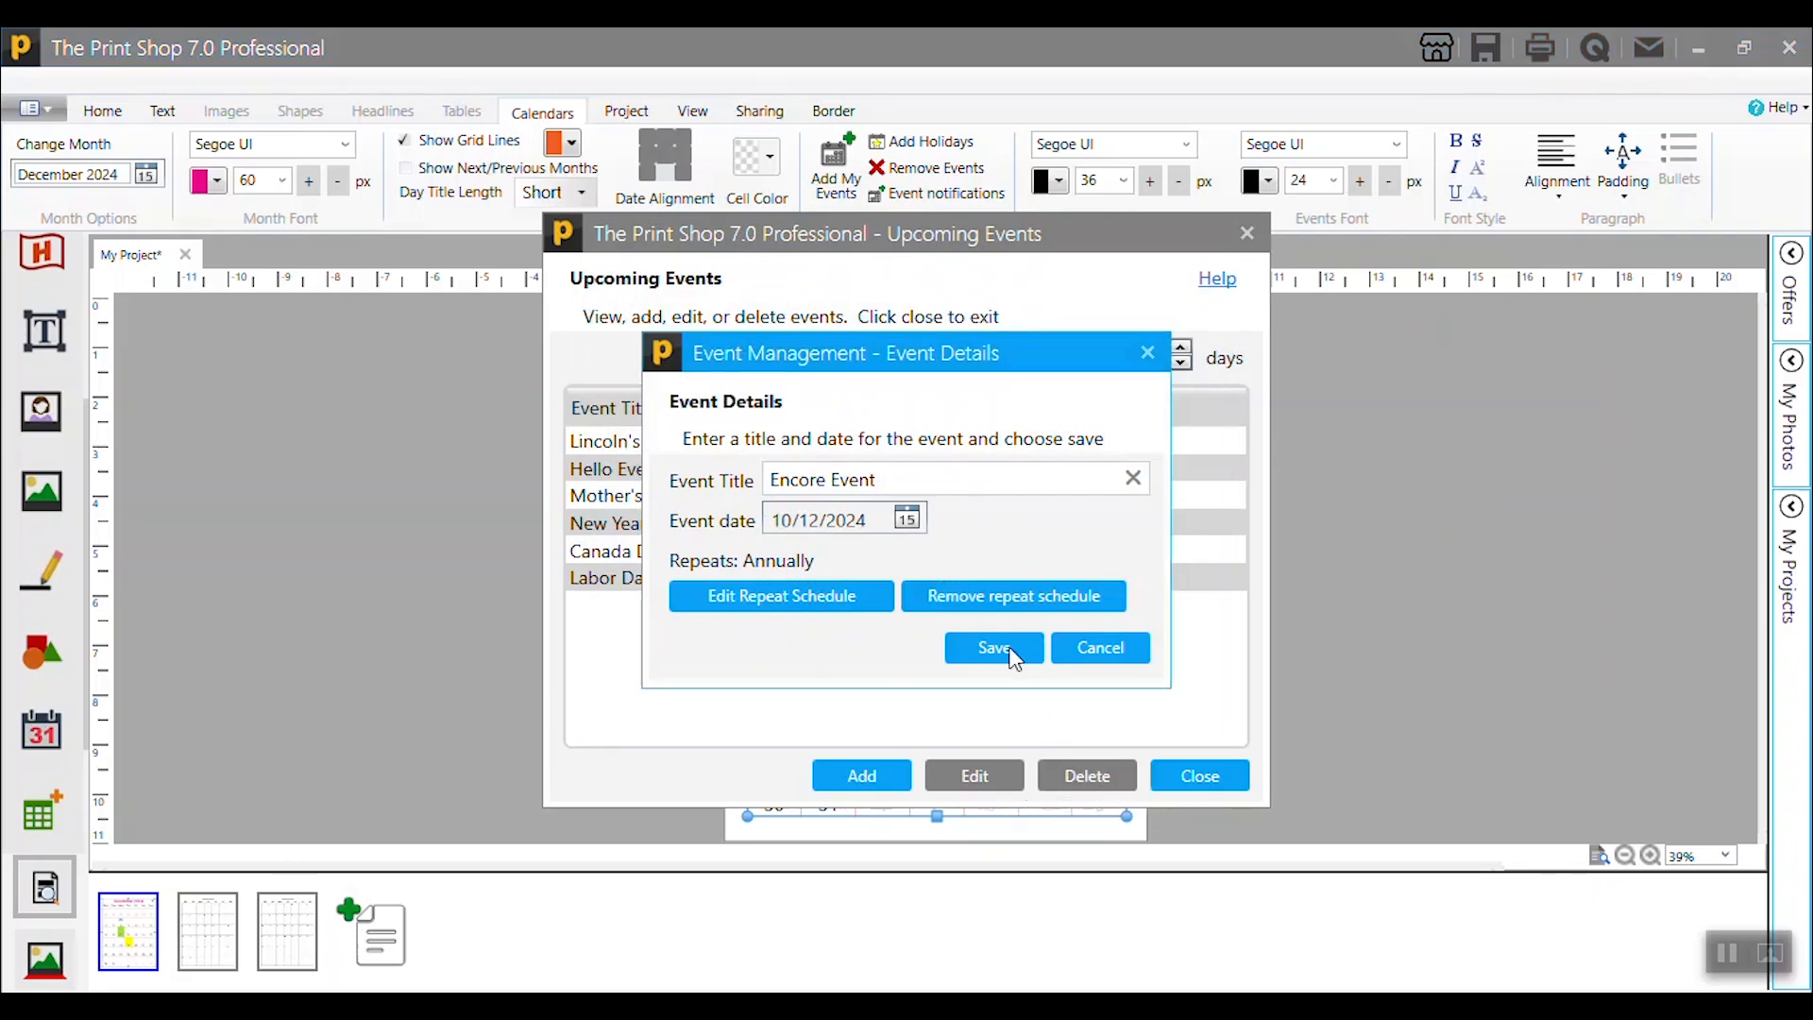
pyautogui.click(1186, 780)
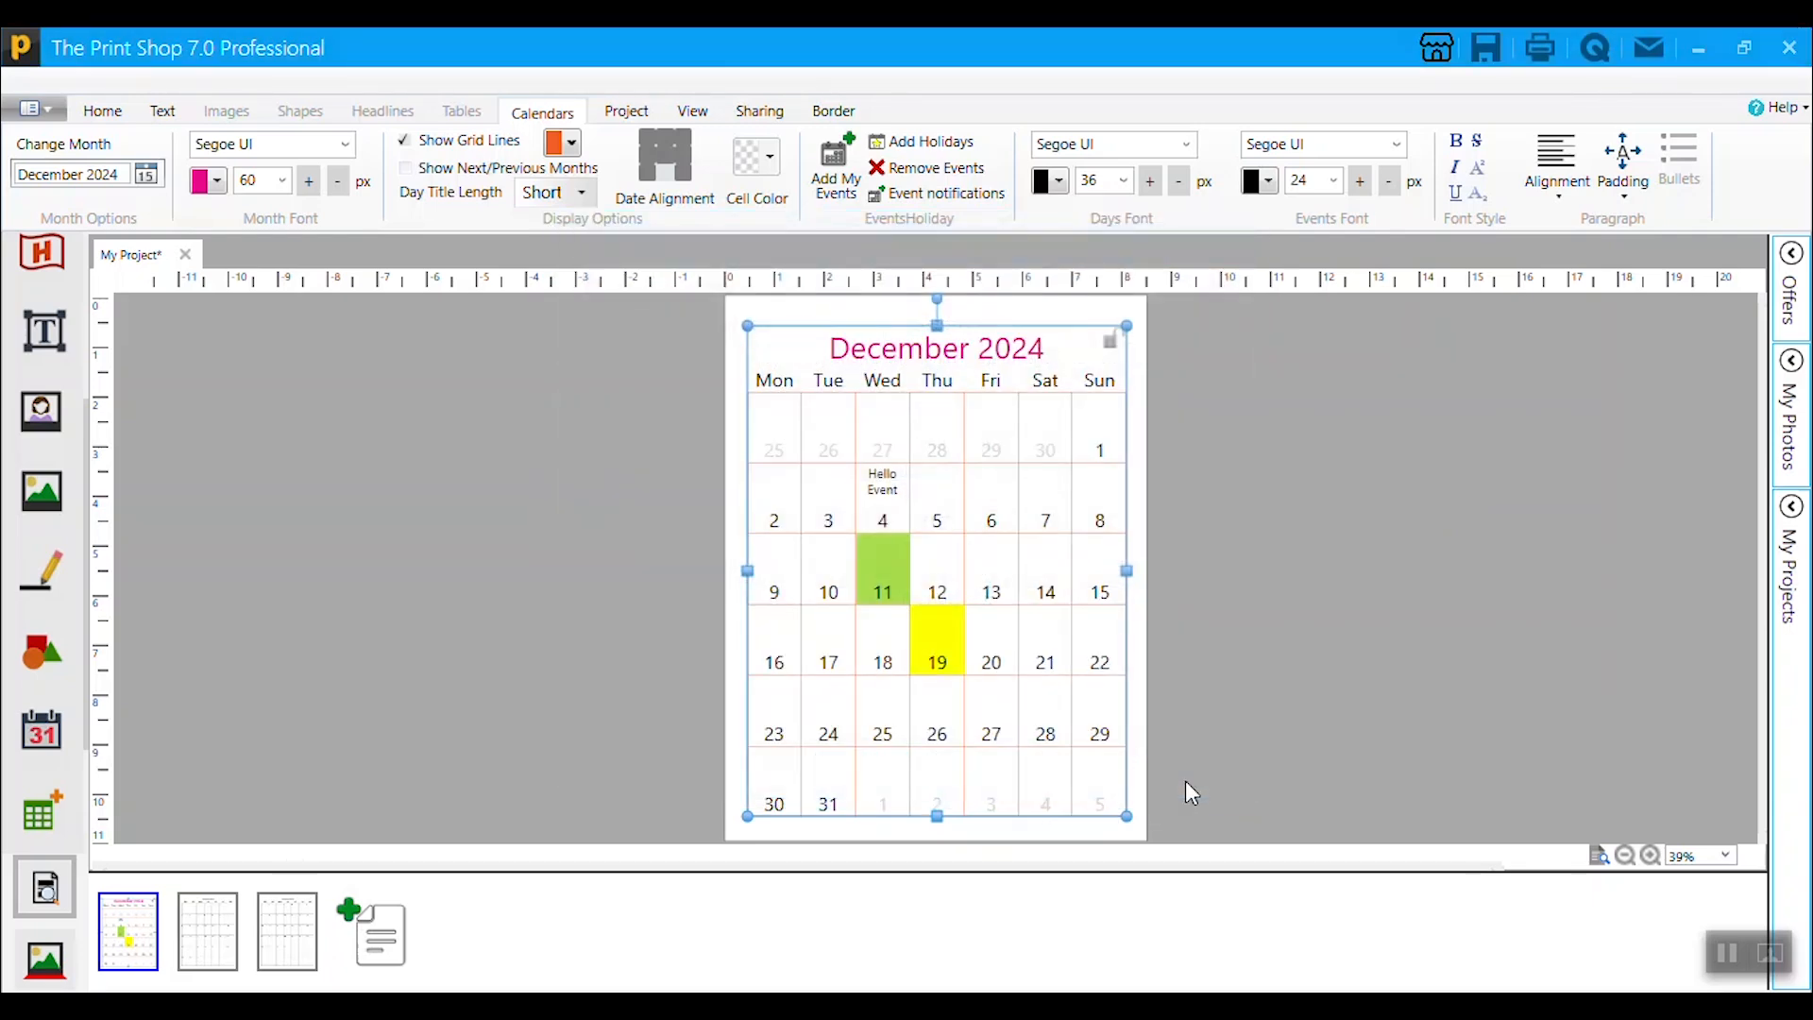
# Step: Add the saved Encore Event to the December 2024 calendar
pyautogui.click(858, 197)
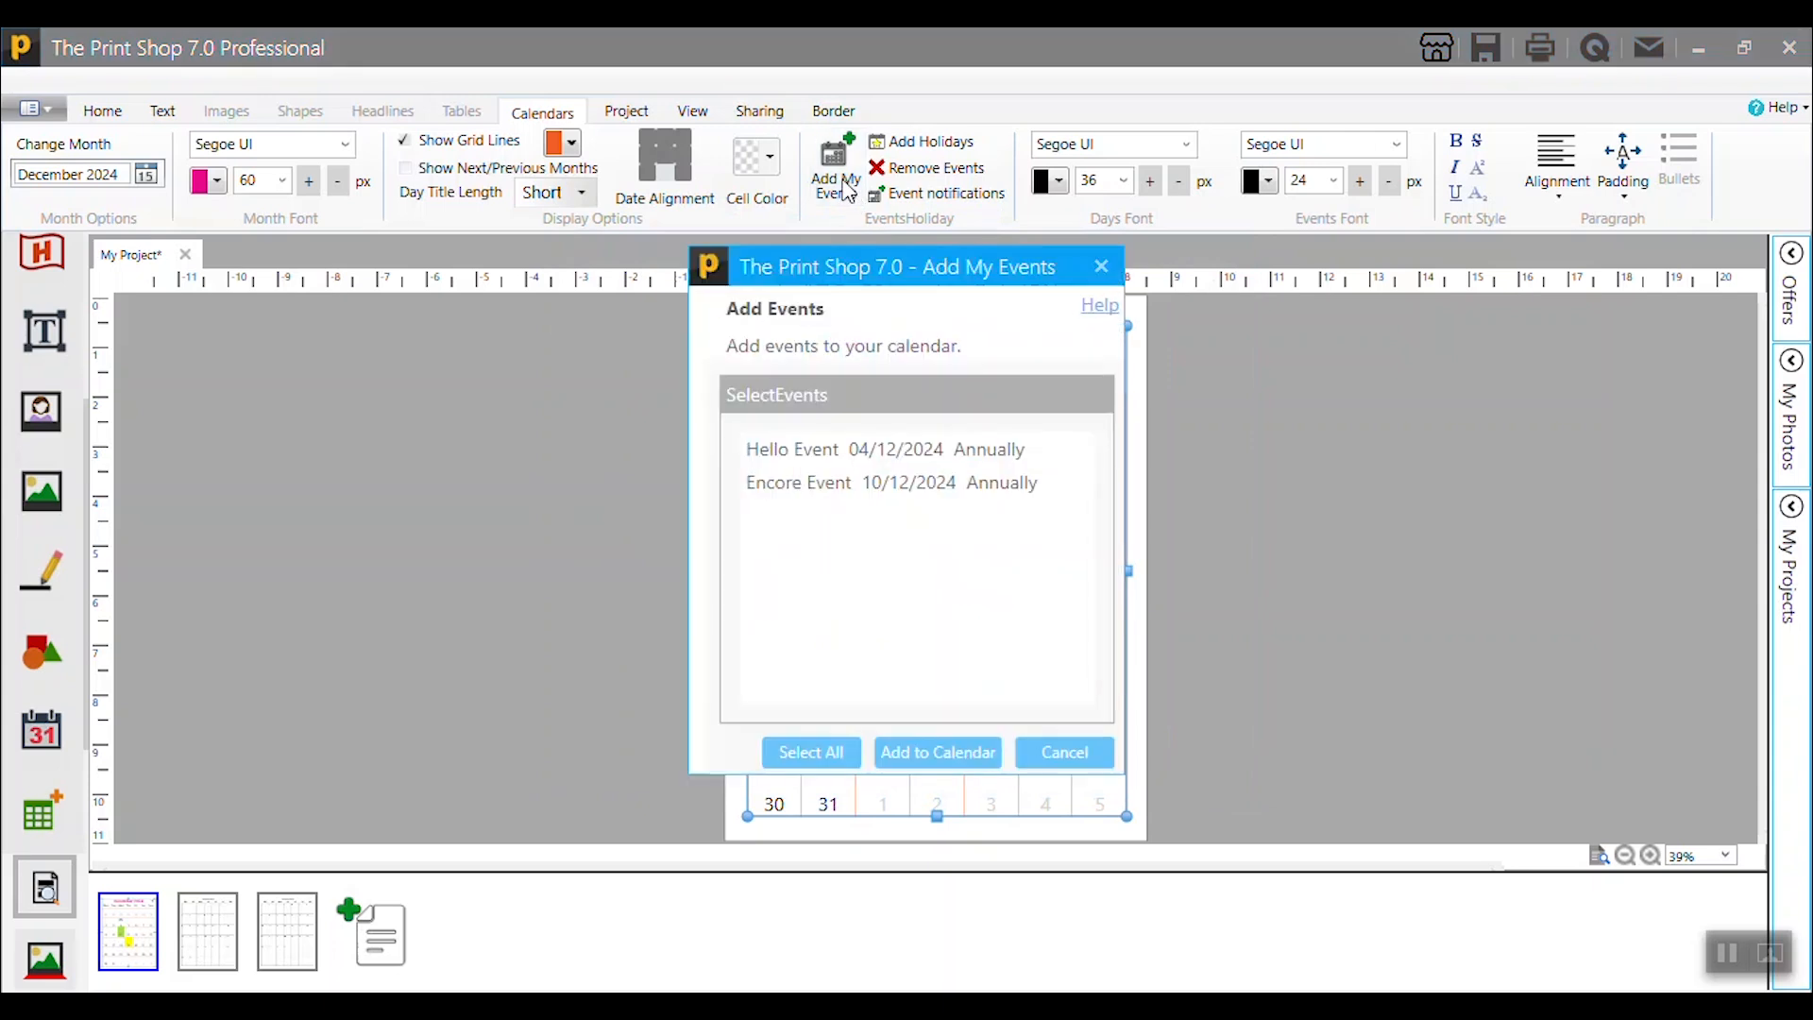
pyautogui.click(841, 486)
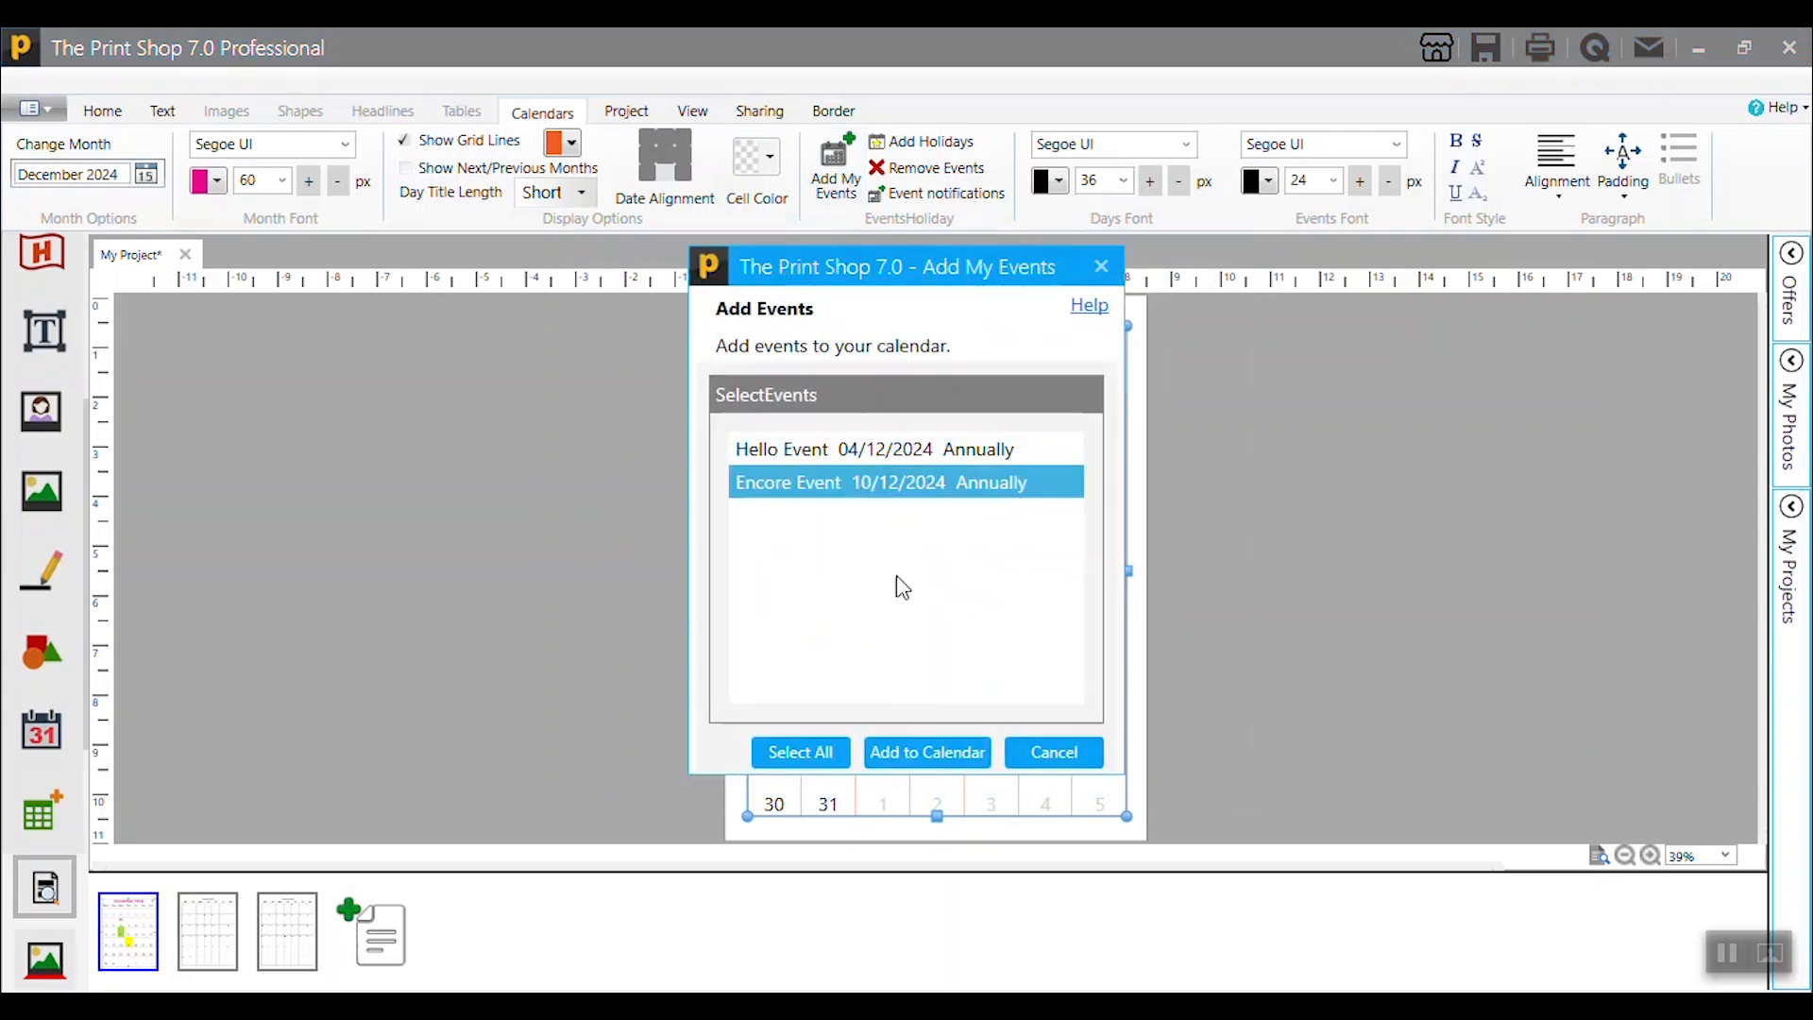
pyautogui.click(910, 750)
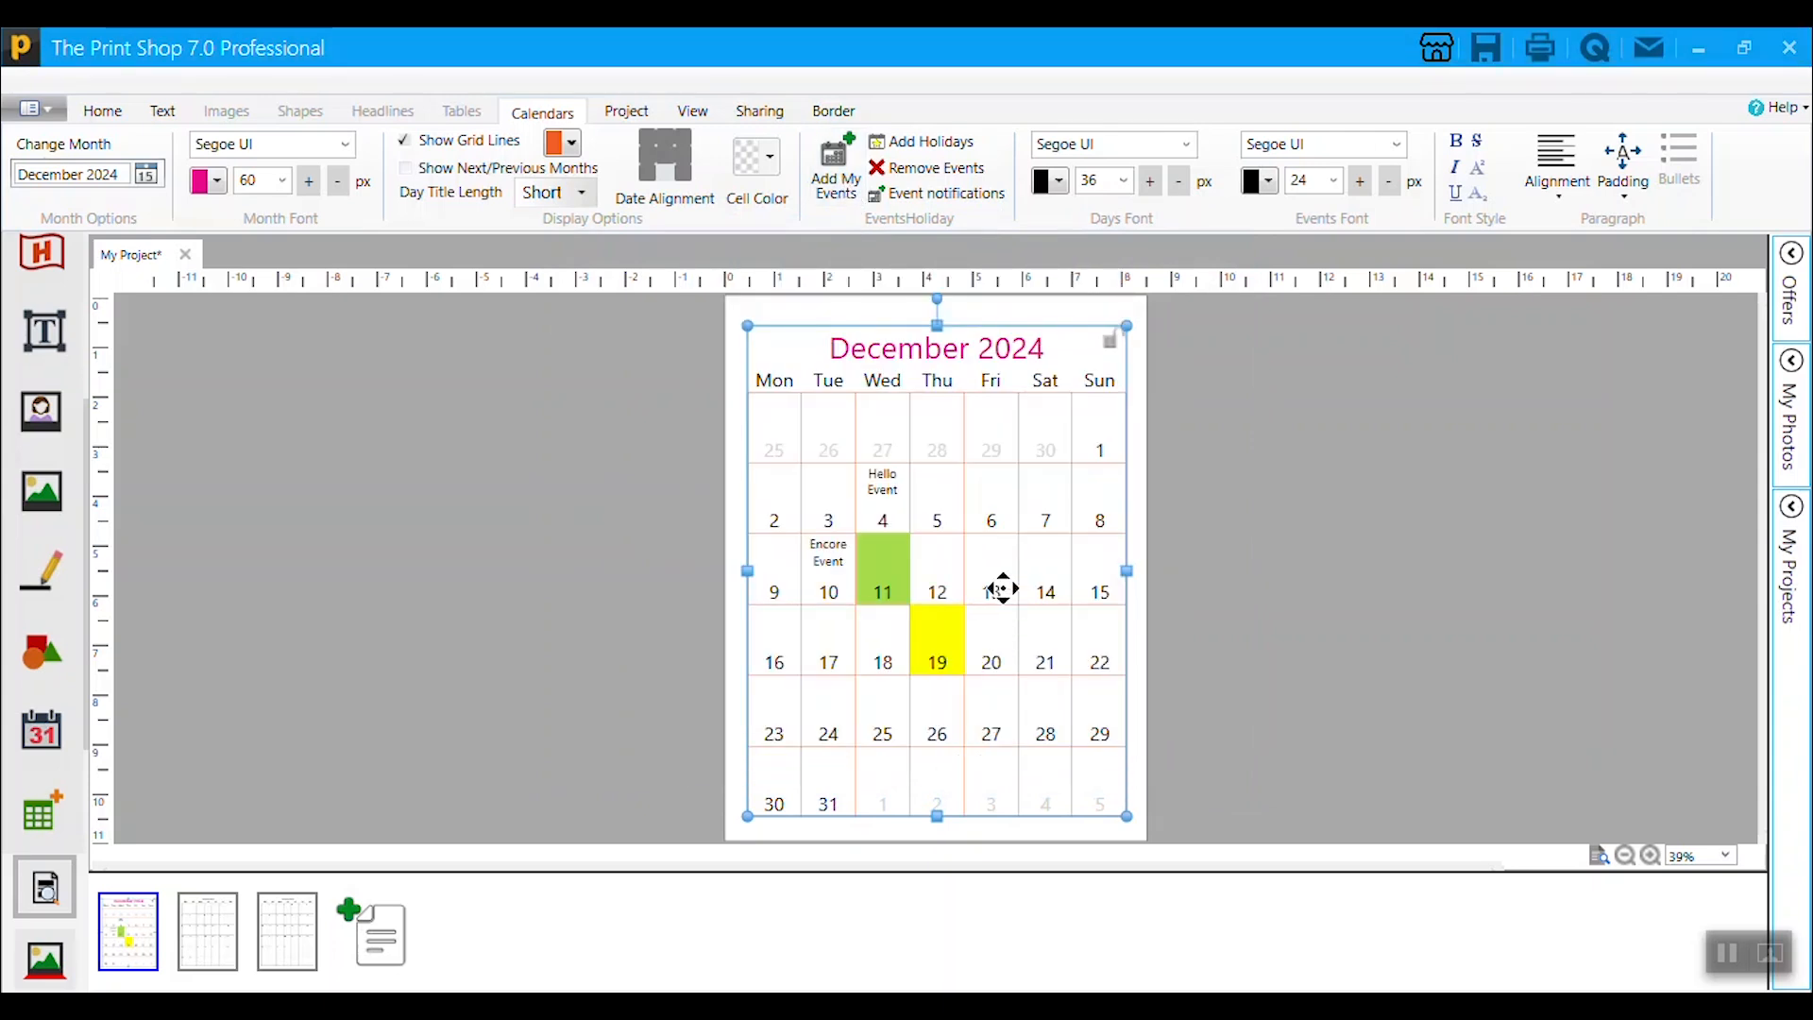
# Step: Check the December 2025 and December 2026 pages for the recurring Encore Event, and return to the first page
pyautogui.click(221, 916)
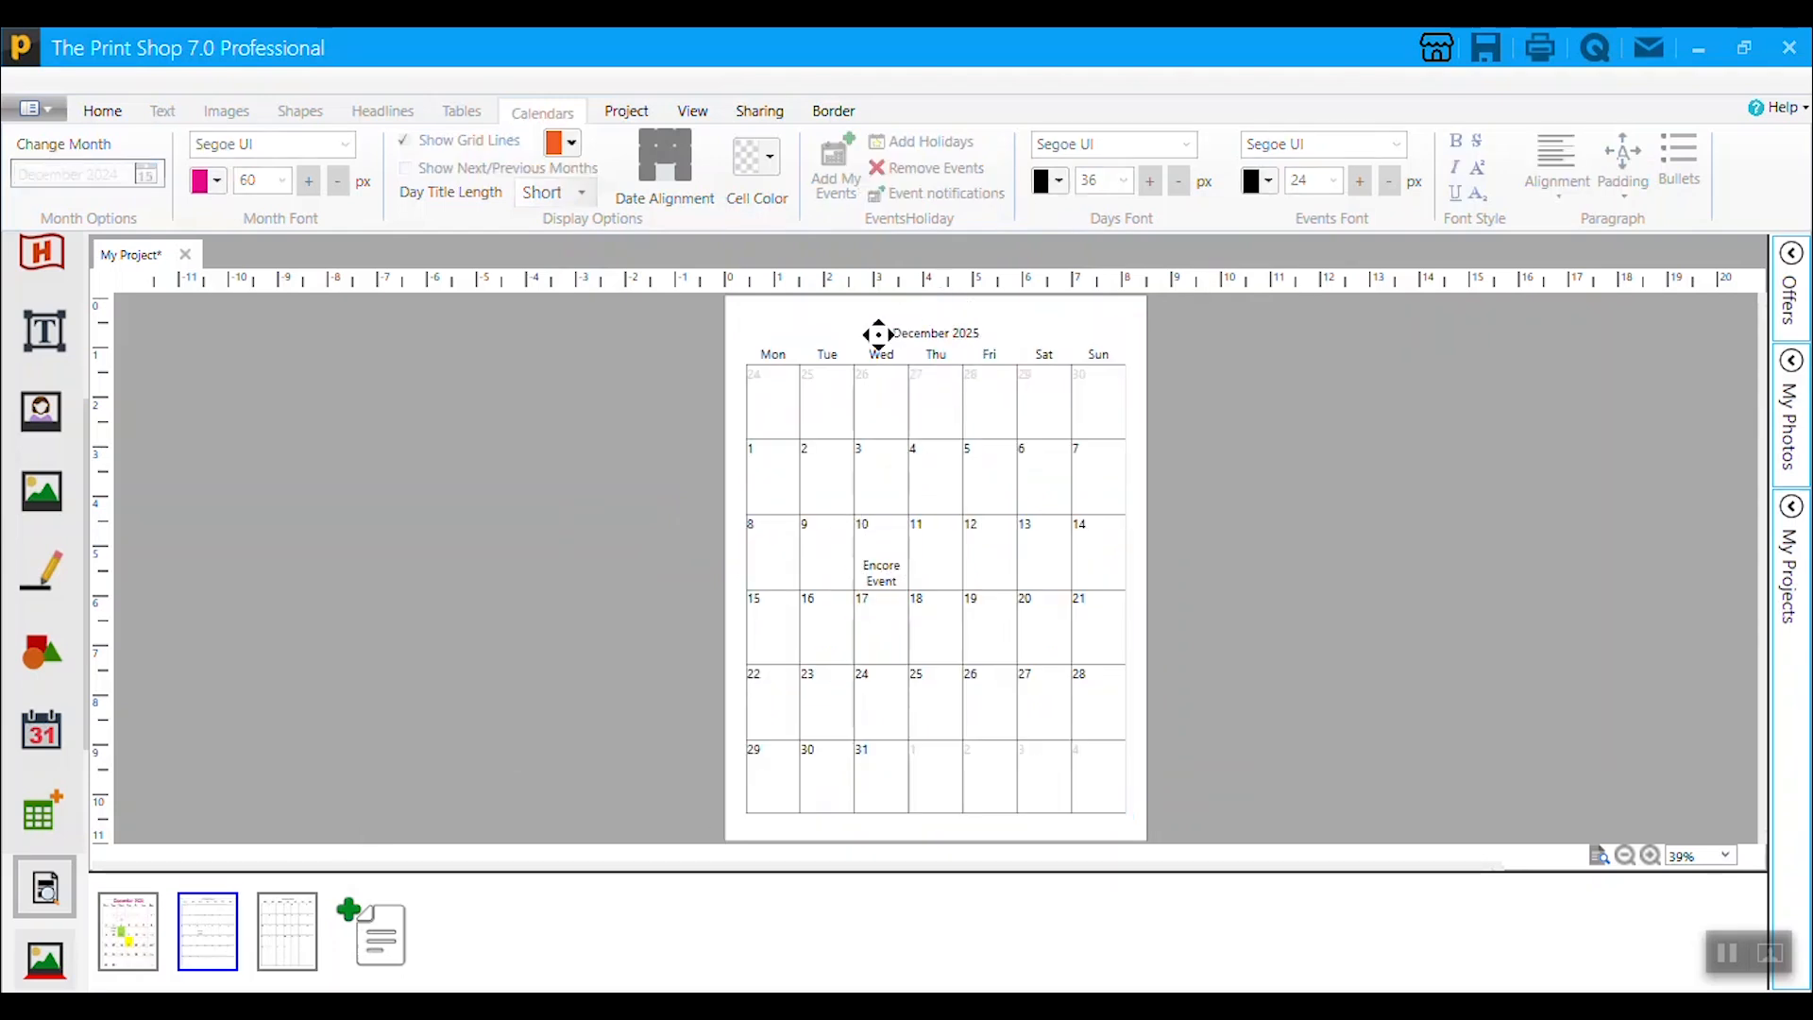
pyautogui.click(297, 918)
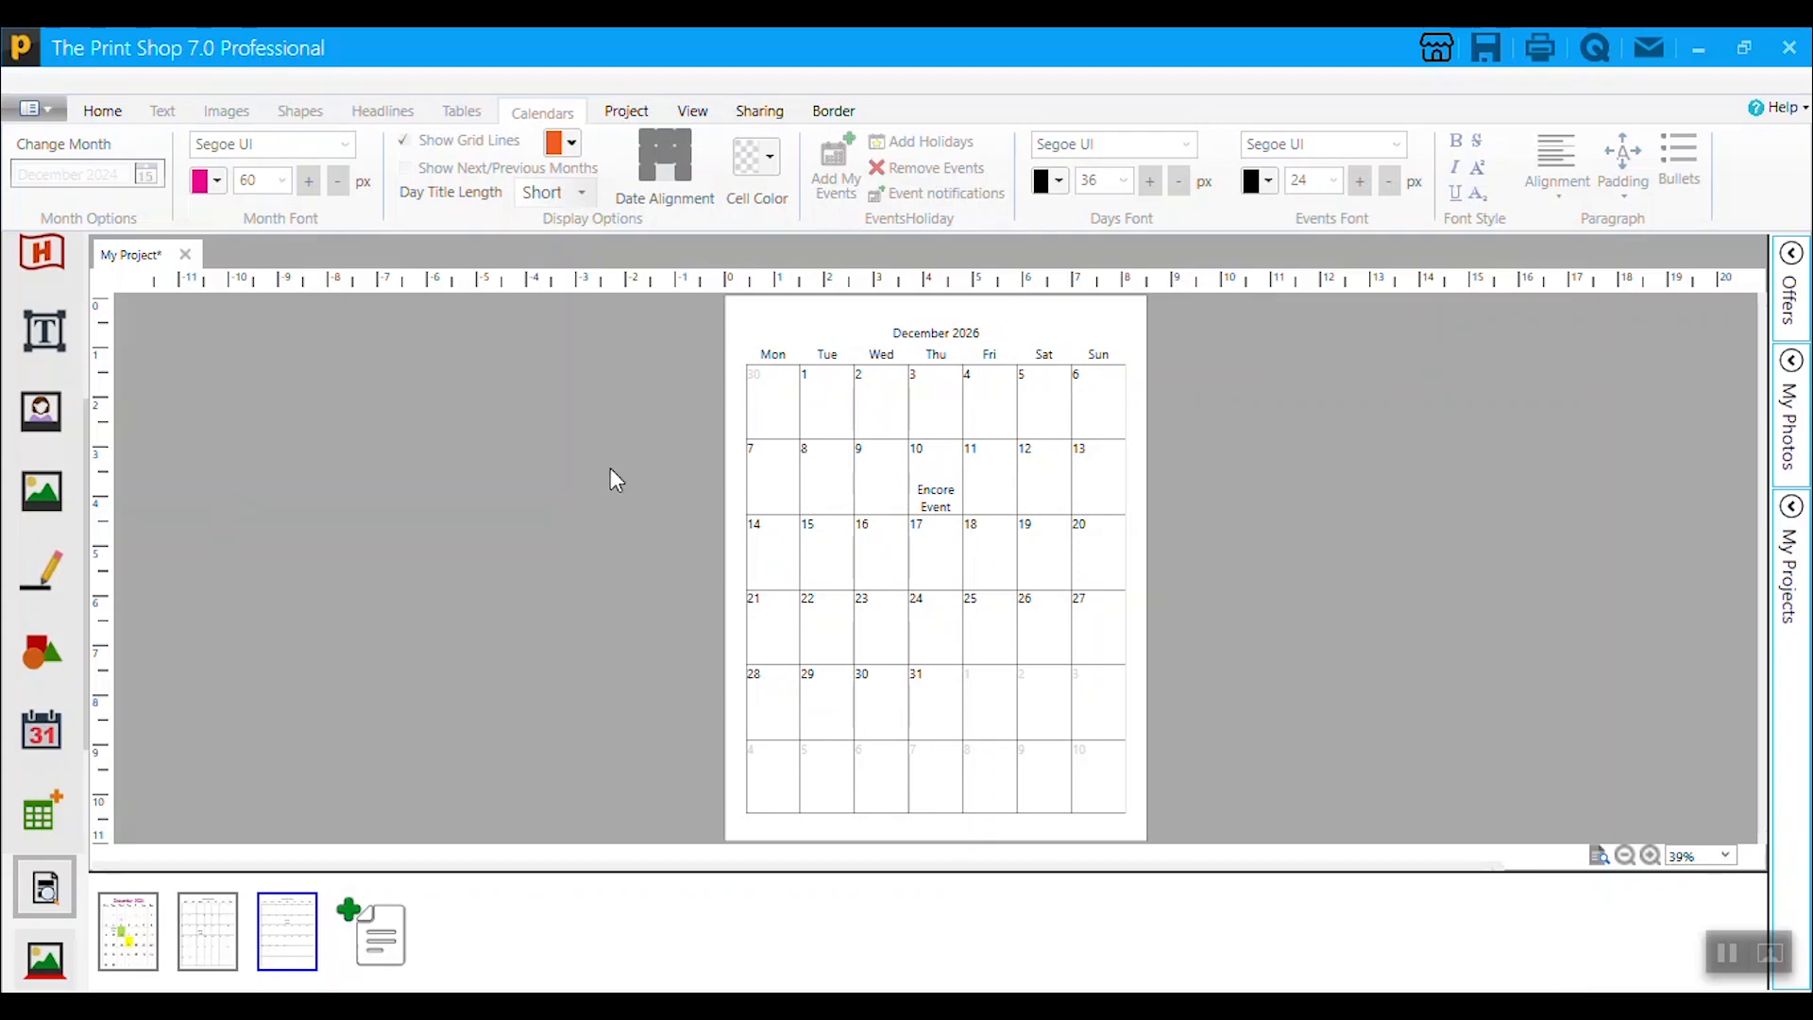
pyautogui.click(155, 921)
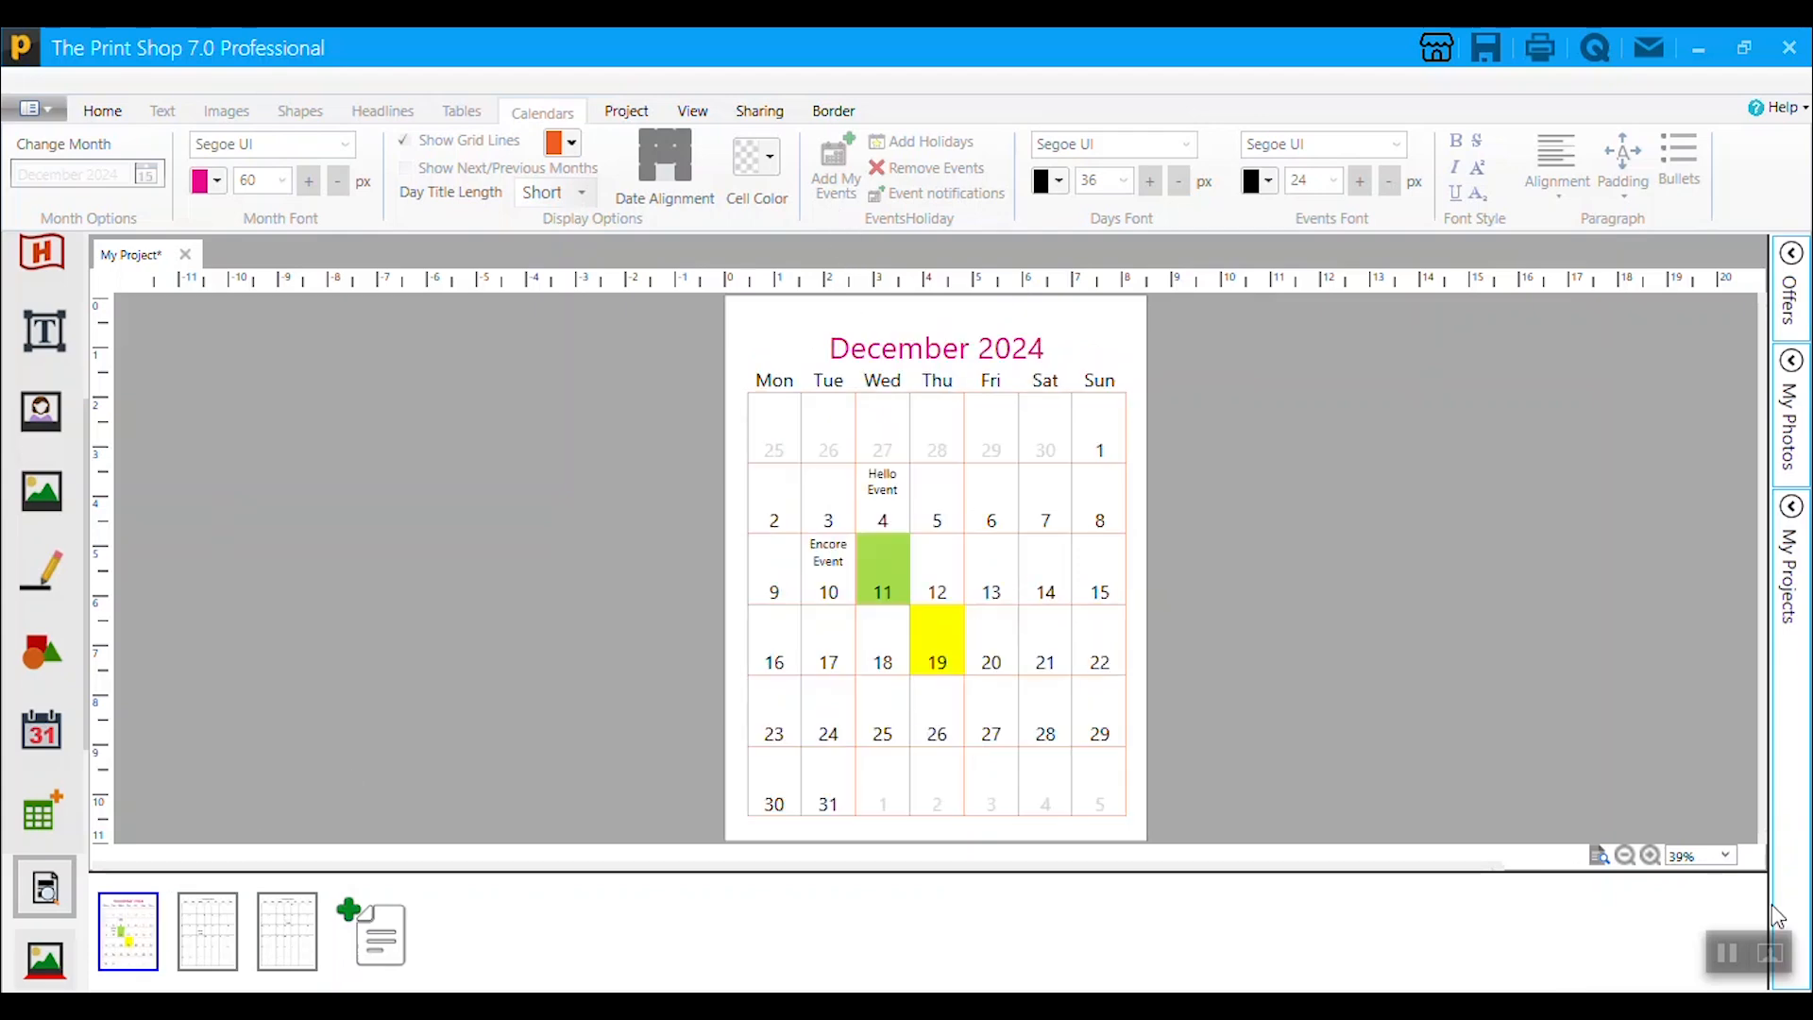